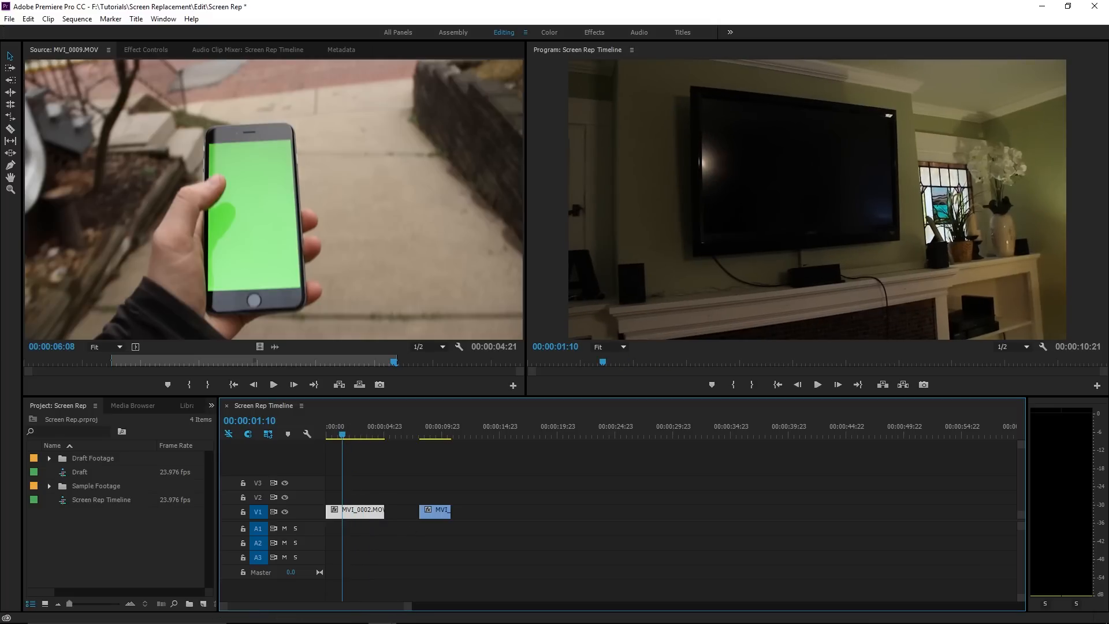
Step: Switch to After Effects and create a project folder named TV_Replacement
{"action": "left_click", "coordinate": [410, 612]}
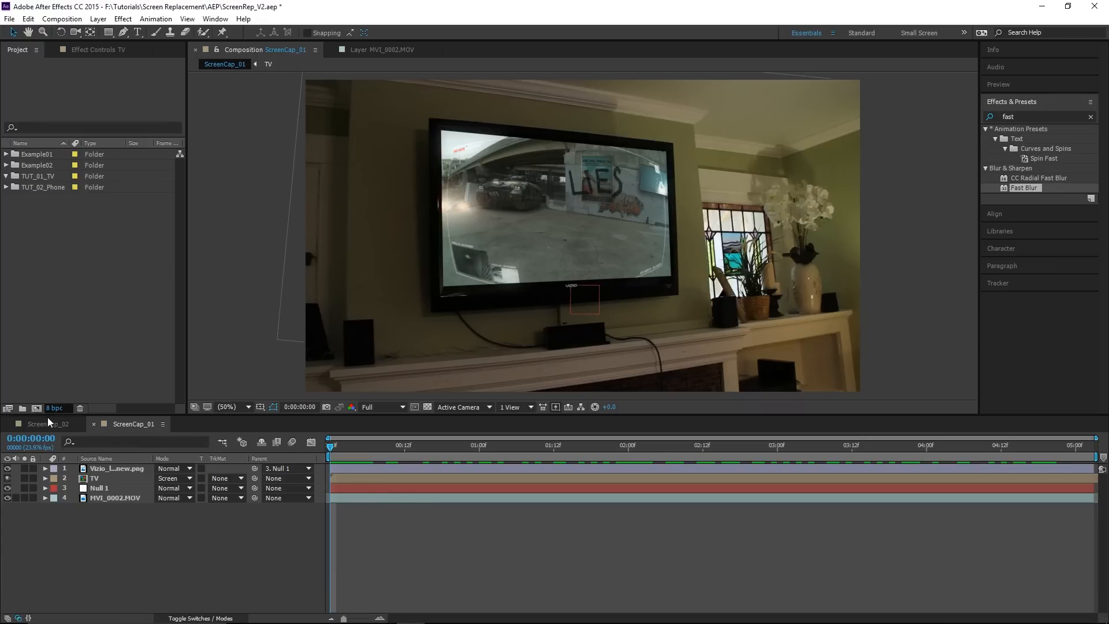
{"action": "left_click", "coordinate": [22, 407]}
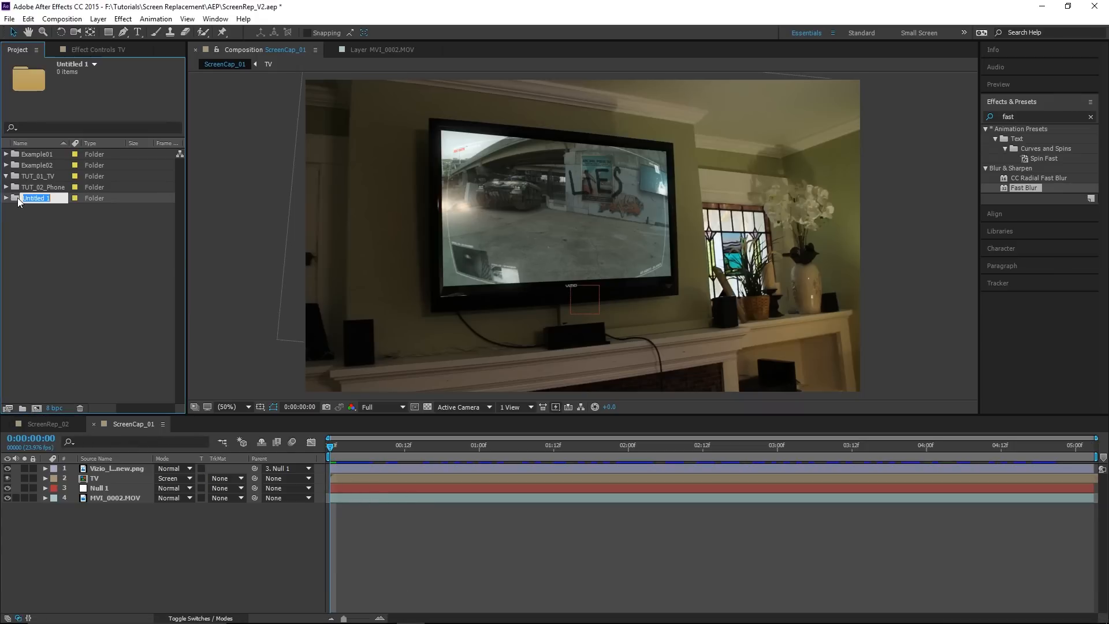
{"action": "type", "text": "TV_Replacement"}
{"action": "left_click", "coordinate": [19, 231]}
{"action": "left_click", "coordinate": [6, 198]}
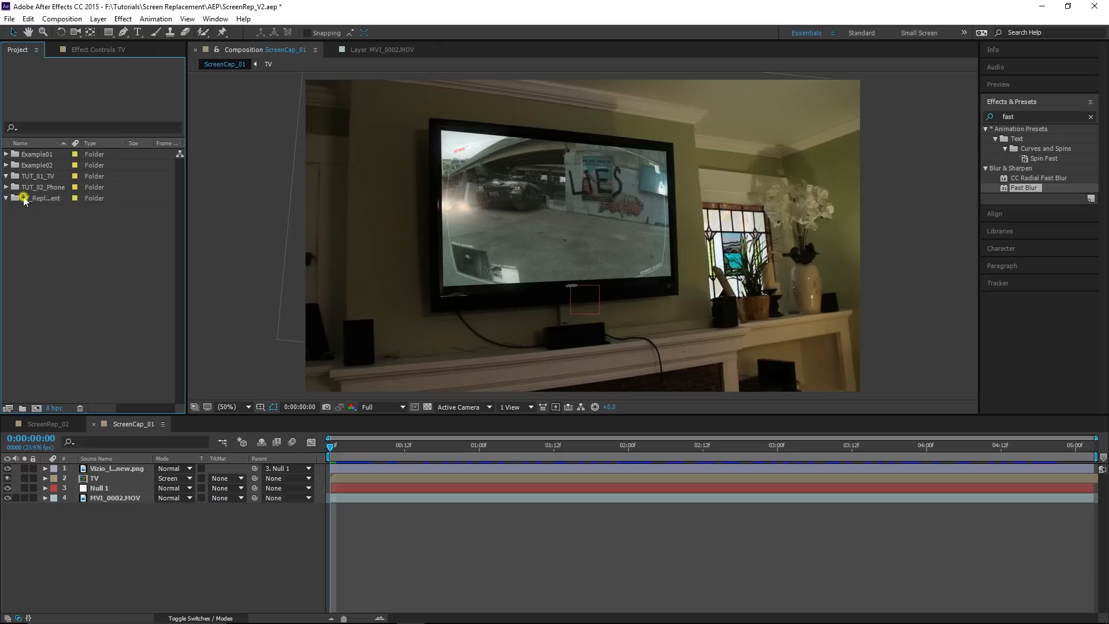
Step: Create a 1920 x 1080, 23.976 fps composition named TV_Replacement inside the TV_Replacement folder
{"action": "left_click", "coordinate": [25, 199]}
{"action": "left_click", "coordinate": [61, 18]}
{"action": "left_click", "coordinate": [68, 33]}
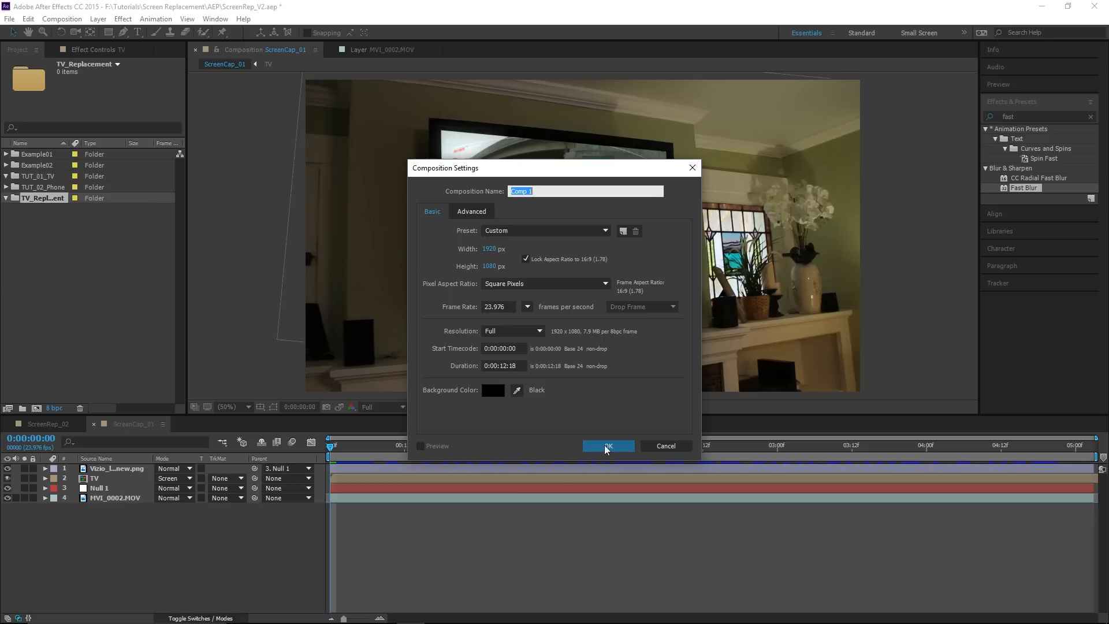
{"action": "type", "text": "TV"}
{"action": "left_click", "coordinate": [628, 444]}
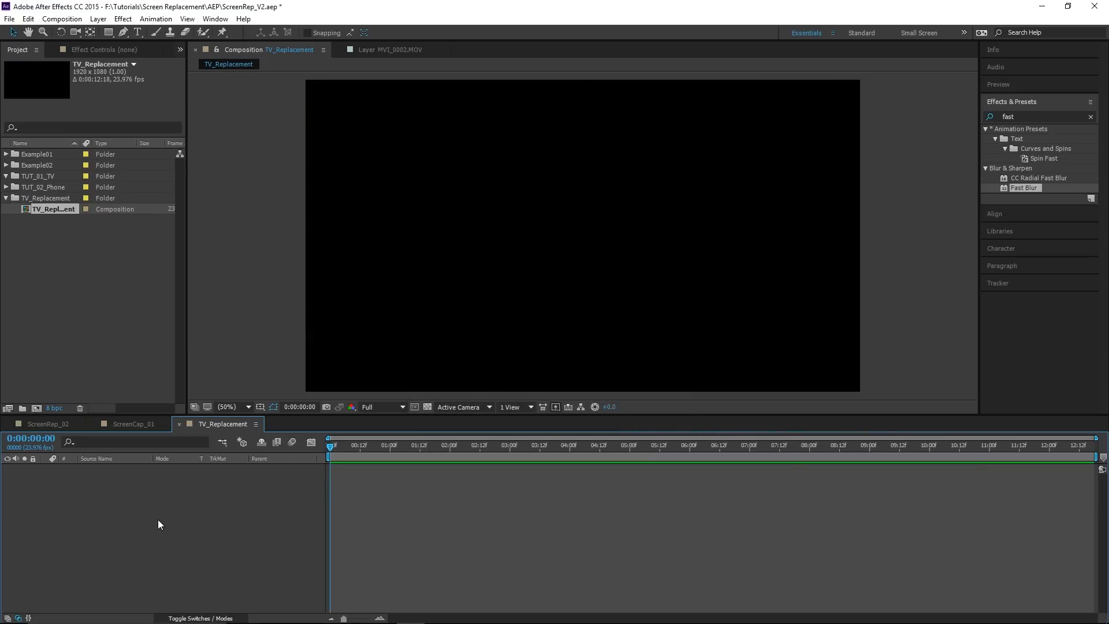
Step: Paste the MVI_0002.MOV clip into the composition and end the work area at the clip's end, 0:00:05:02
{"action": "key", "text": "ctrl+v"}
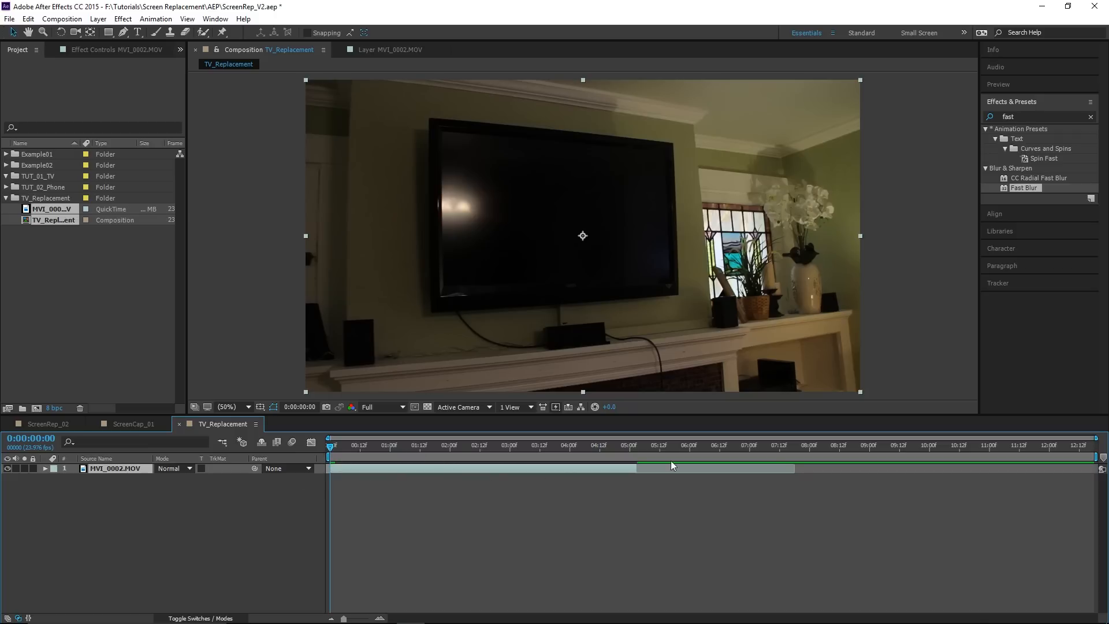
{"action": "left_click_drag", "start_coordinate": [630, 445], "coordinate": [635, 450]}
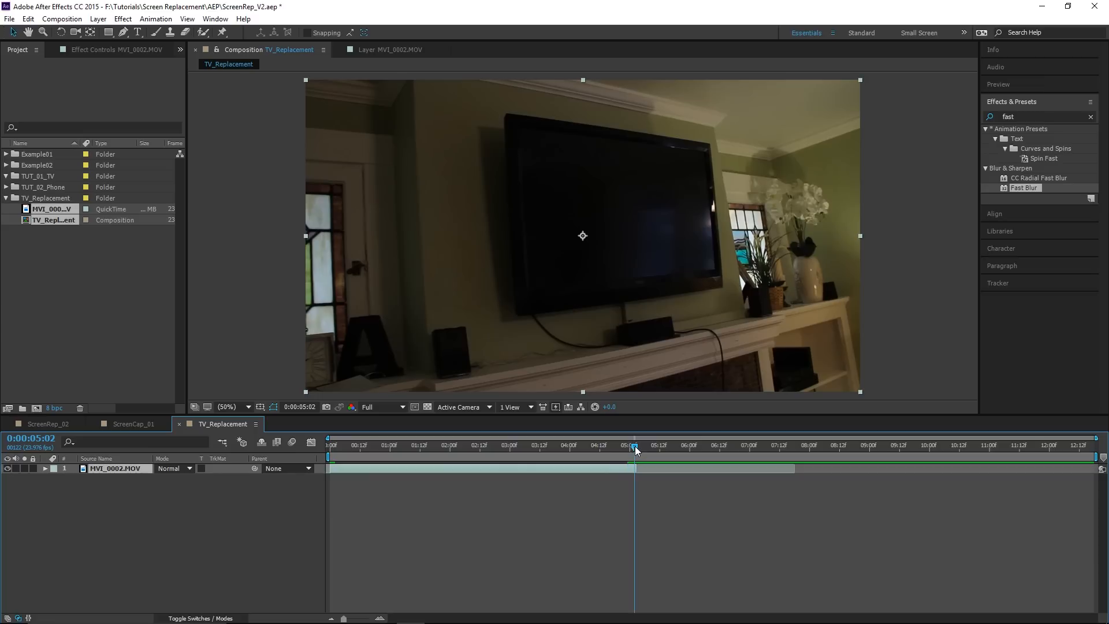
{"action": "key", "text": "n"}
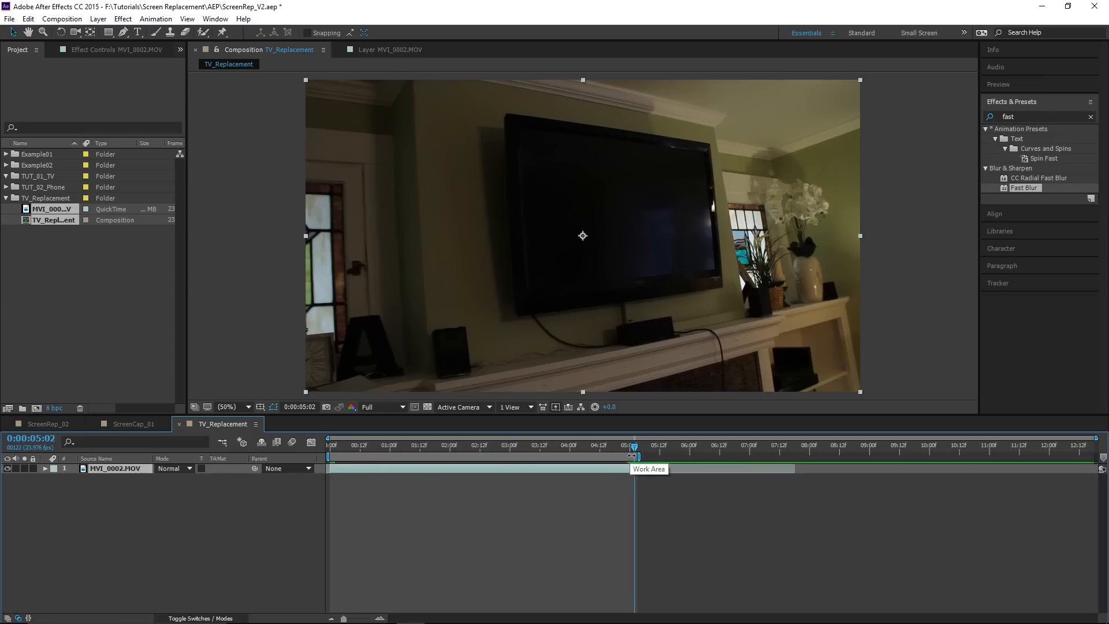
Step: Trim the TV_Replacement composition to its work area
{"action": "left_click_drag", "start_coordinate": [634, 447], "coordinate": [584, 446]}
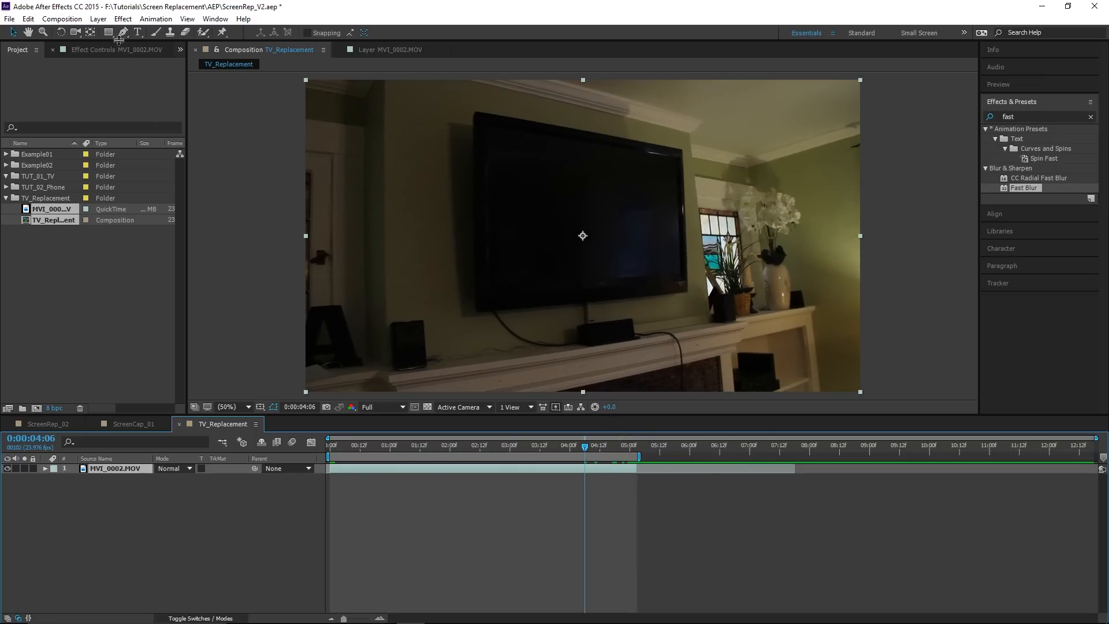
{"action": "left_click", "coordinate": [107, 19]}
{"action": "mouse_move", "coordinate": [80, 20]}
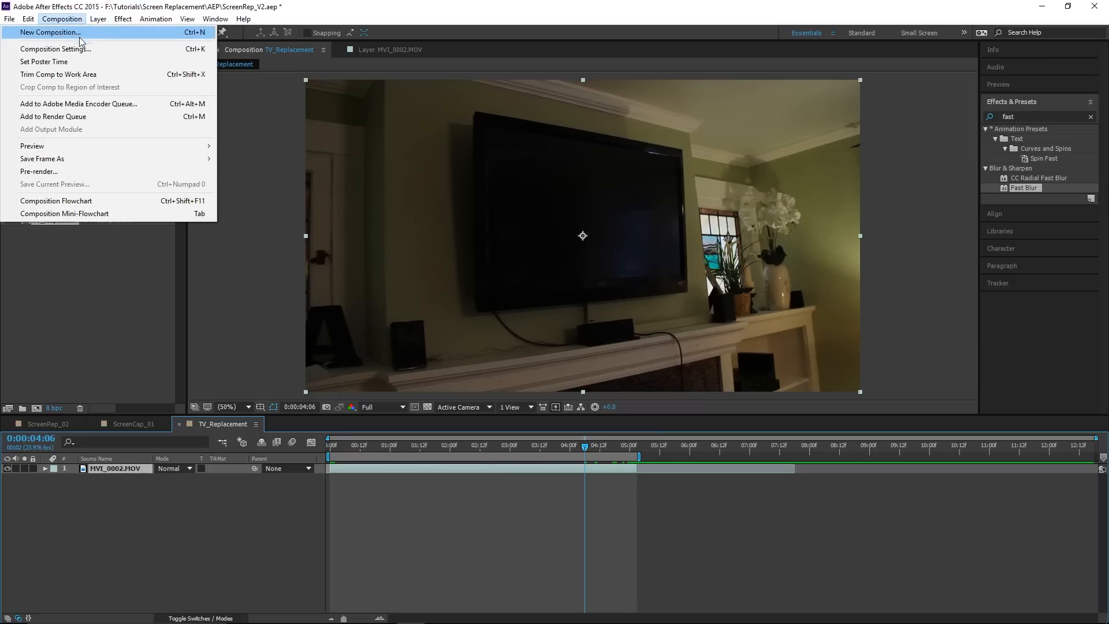
{"action": "left_click", "coordinate": [55, 76]}
Step: Play and scrub through the trimmed TV footage to examine the camera movement and the reflections on the screen
{"action": "left_click", "coordinate": [509, 443]}
{"action": "key", "text": "space"}
{"action": "left_click_drag", "start_coordinate": [1088, 447], "coordinate": [277, 495]}
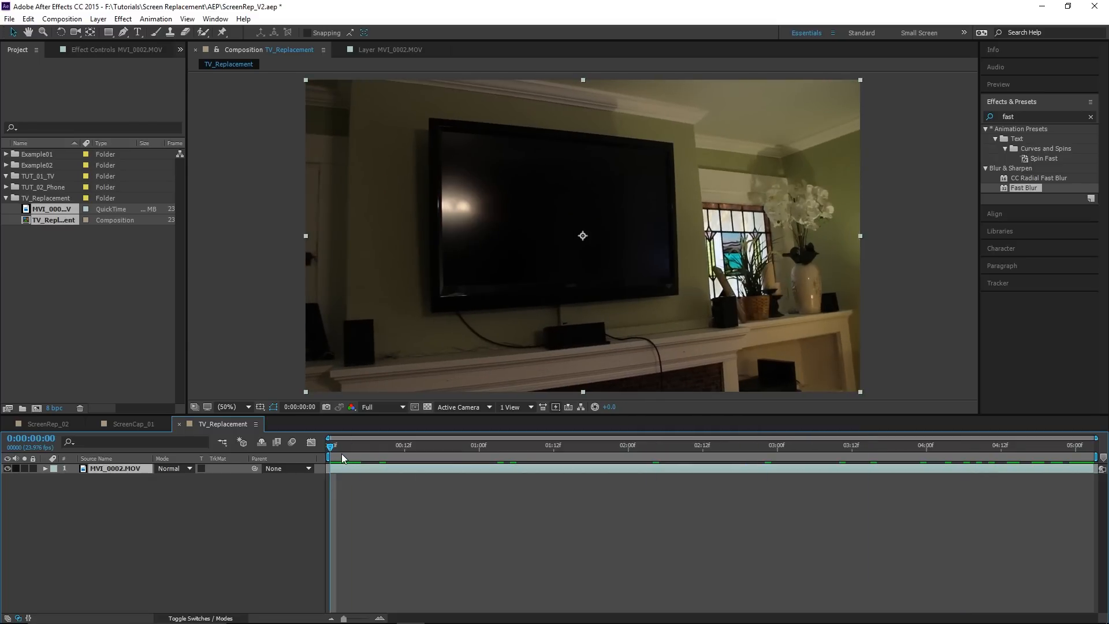
{"action": "key", "text": "space"}
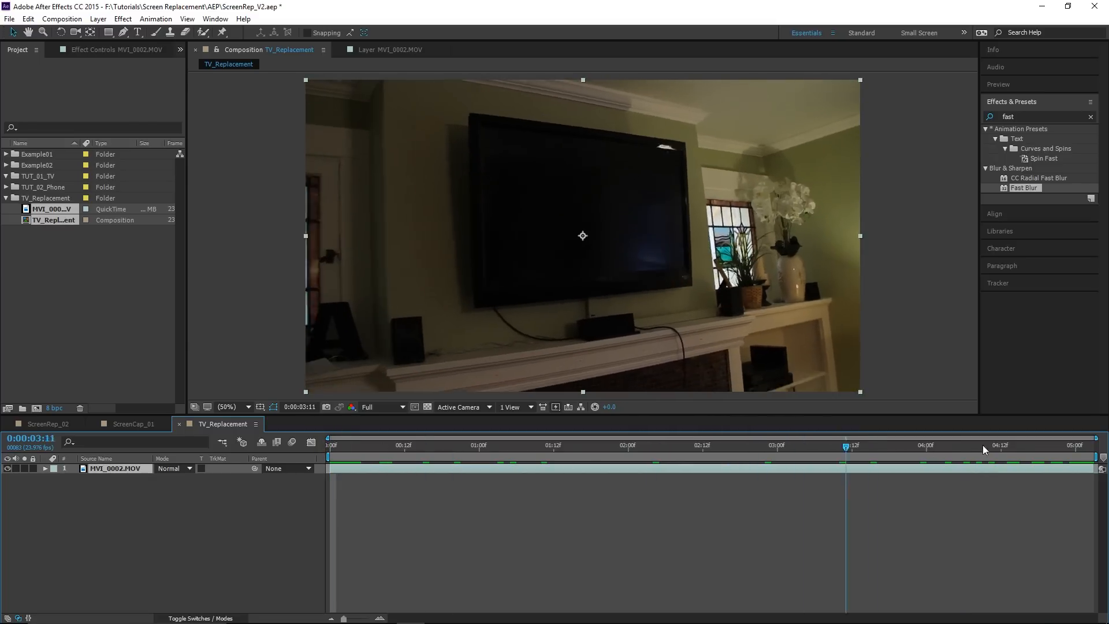
{"action": "key", "text": "space"}
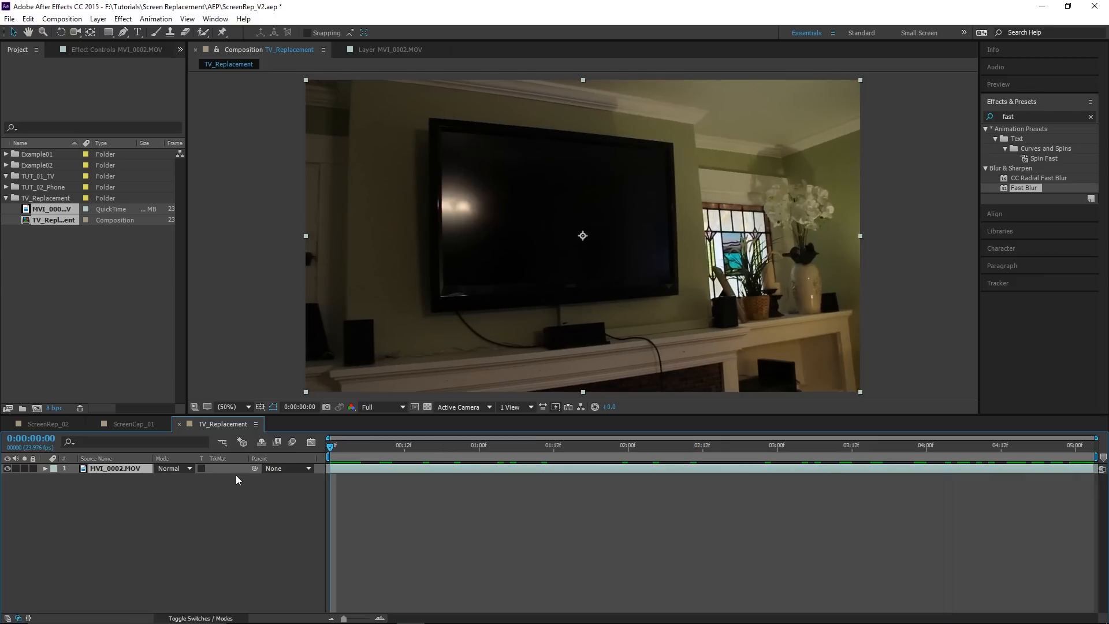
{"action": "left_click", "coordinate": [123, 510]}
{"action": "left_click_drag", "start_coordinate": [335, 446], "coordinate": [309, 460]}
{"action": "left_click", "coordinate": [448, 268]}
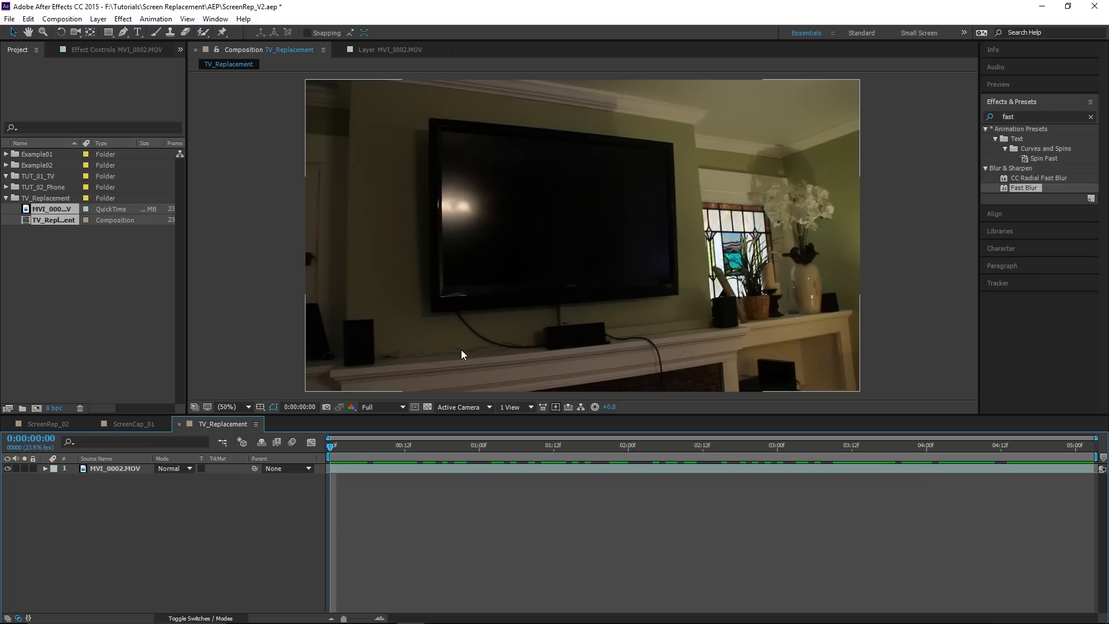
{"action": "left_click_drag", "start_coordinate": [329, 452], "coordinate": [455, 469]}
Step: Send the MVI_0002.MOV layer to mocha AE and create the MVI_0002 tracking project, overwriting the existing project file
{"action": "left_click", "coordinate": [108, 471]}
{"action": "left_click", "coordinate": [108, 470]}
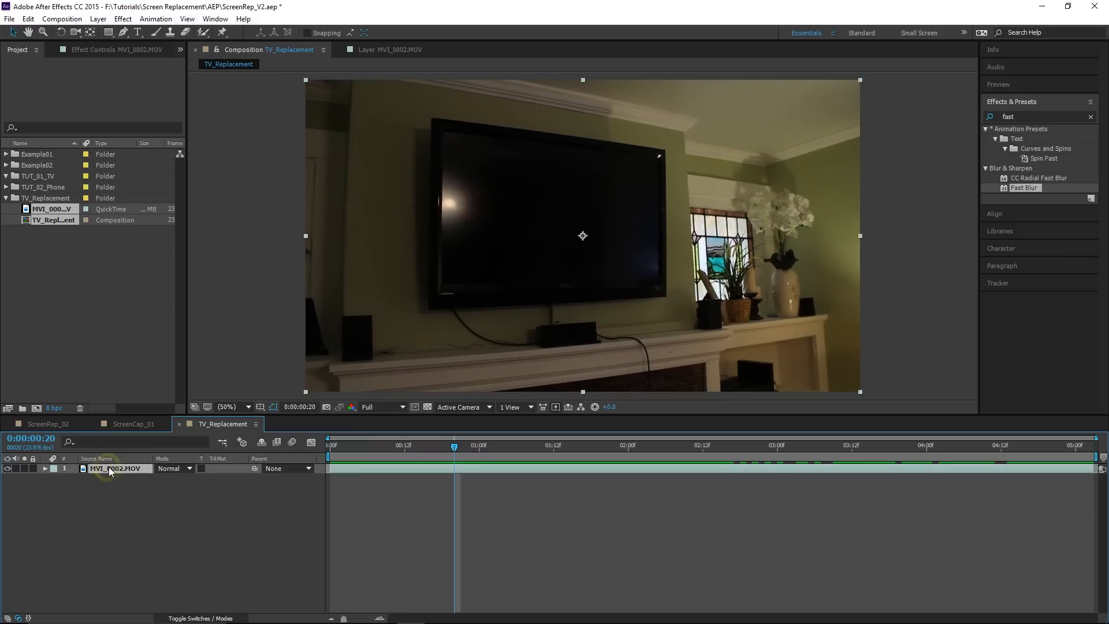
{"action": "left_click", "coordinate": [156, 19]}
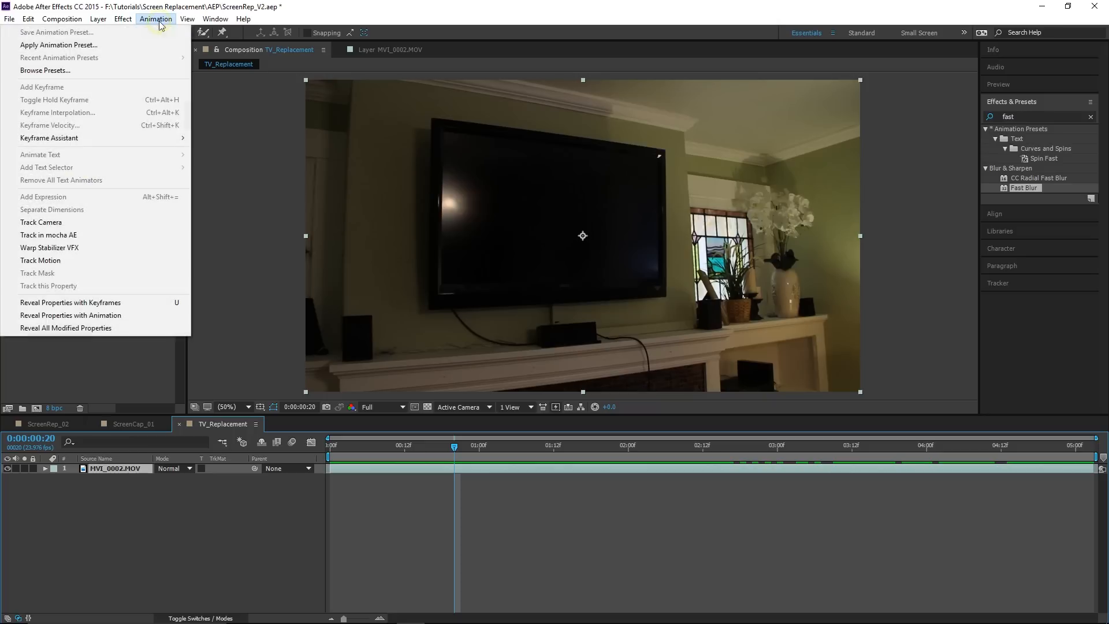
{"action": "left_click", "coordinate": [62, 235]}
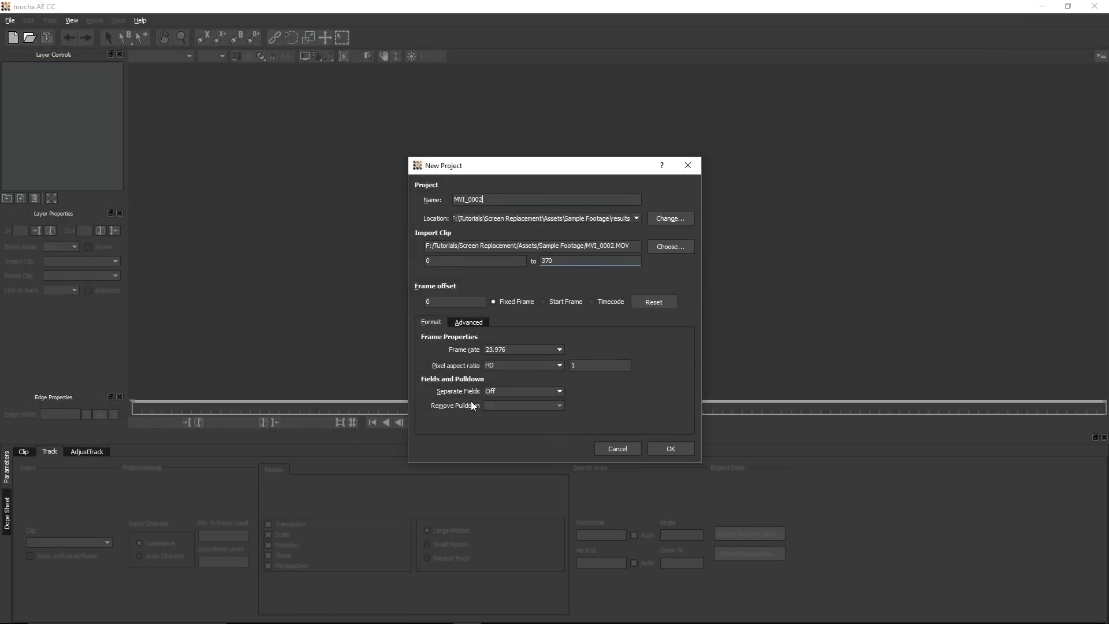
{"action": "left_click", "coordinate": [670, 448]}
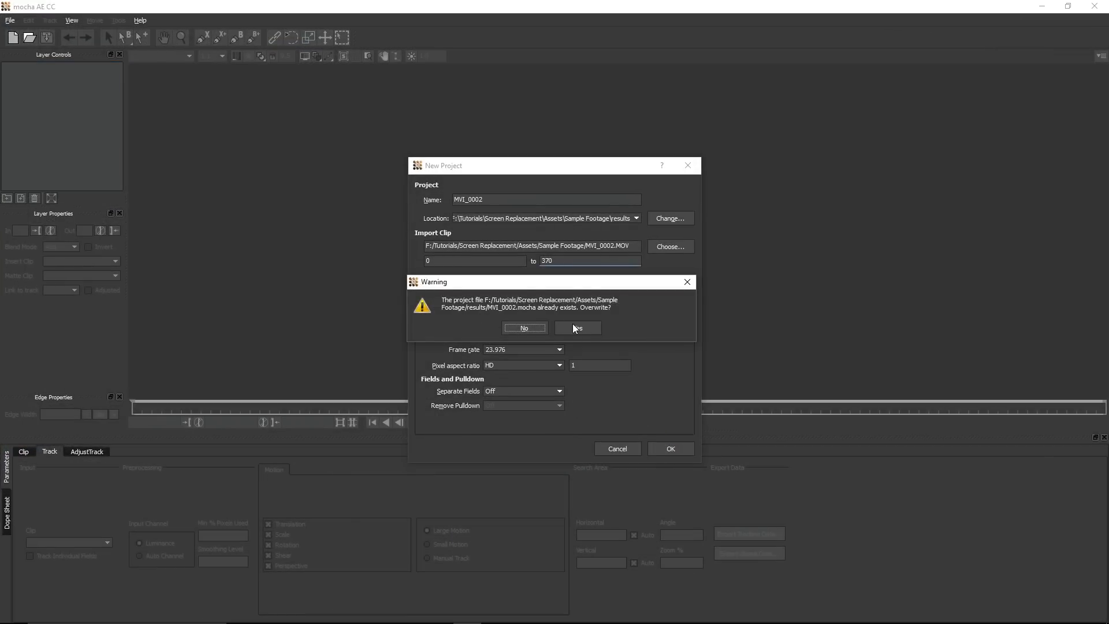
{"action": "left_click", "coordinate": [577, 328]}
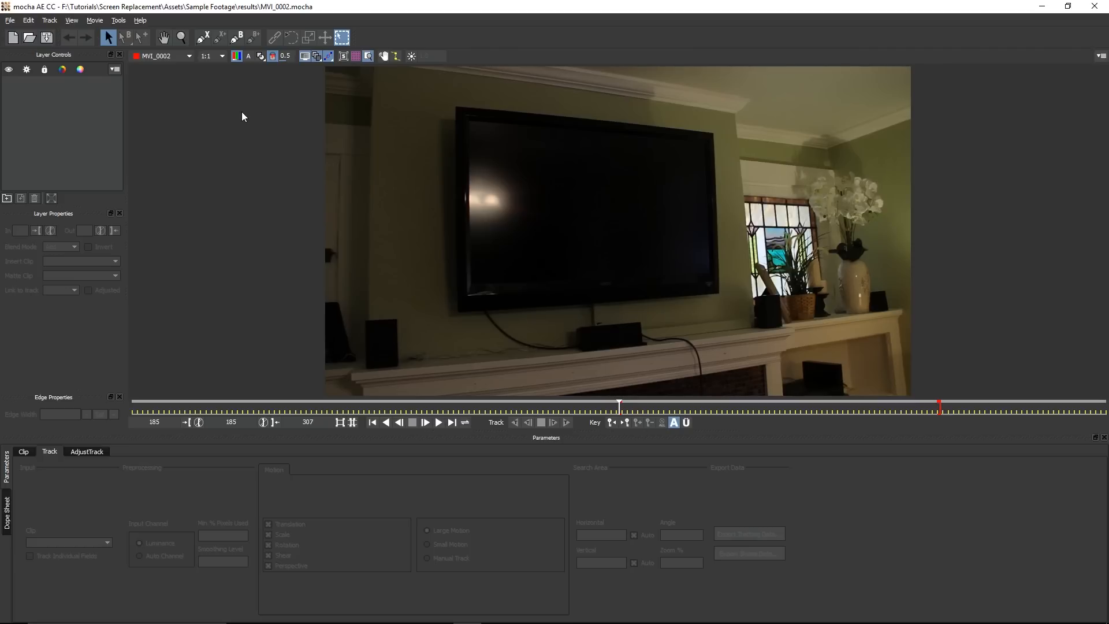
Step: Draw a closed four-point X-spline just outside the TV's frame on frame 185
{"action": "left_click", "coordinate": [202, 39]}
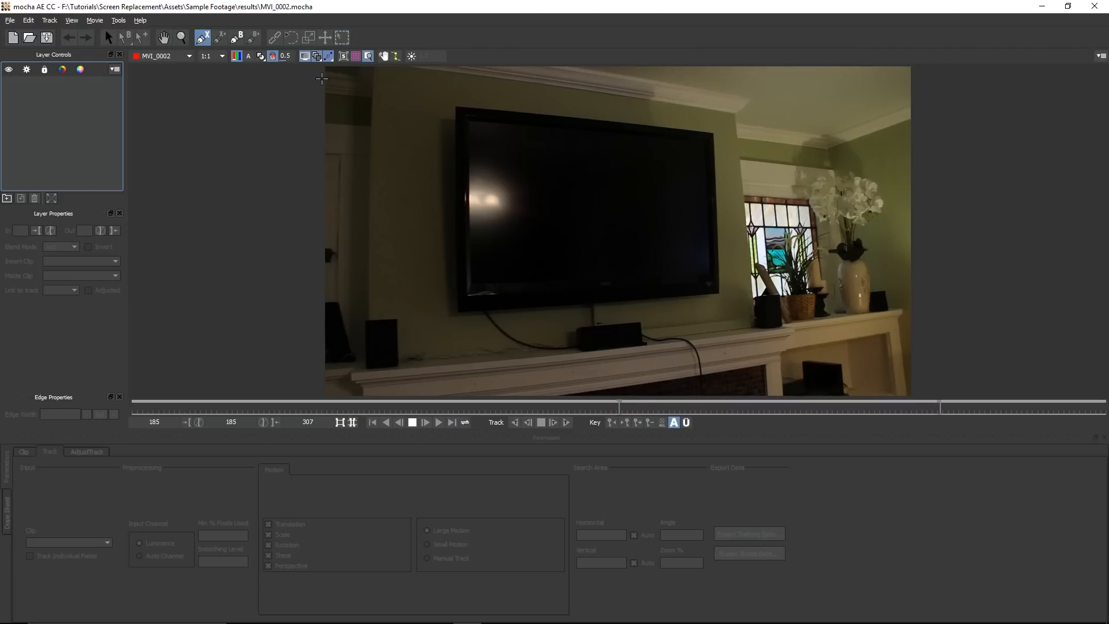
{"action": "left_click", "coordinate": [449, 102]}
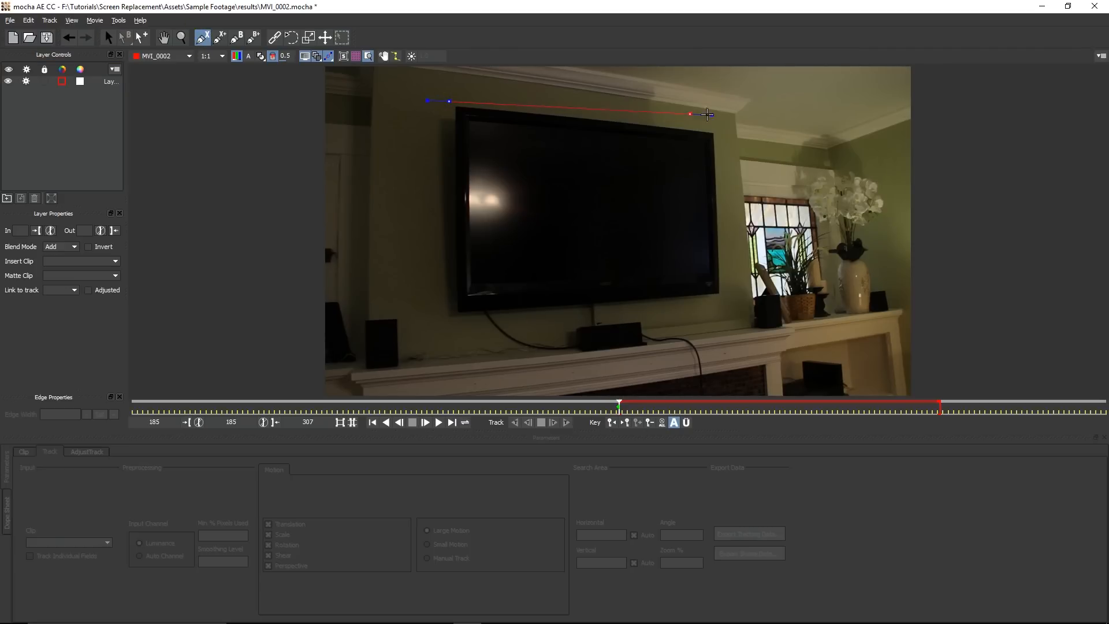
{"action": "left_click", "coordinate": [723, 129]}
{"action": "left_click", "coordinate": [725, 300]}
{"action": "left_click", "coordinate": [446, 325]}
{"action": "right_click", "coordinate": [434, 270]}
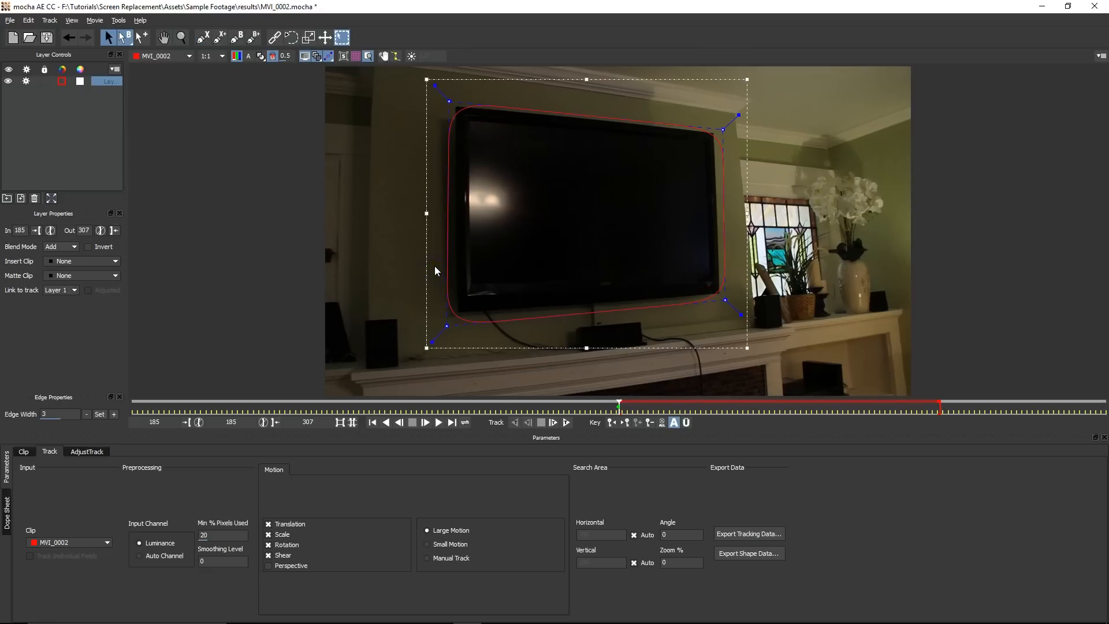
Step: Tighten the spline by moving its corner points close to the TV frame and sharpening the rounded corners
{"action": "left_click_drag", "start_coordinate": [438, 88], "coordinate": [451, 99]}
{"action": "left_click_drag", "start_coordinate": [739, 115], "coordinate": [740, 113]}
{"action": "left_click_drag", "start_coordinate": [723, 130], "coordinate": [717, 129]}
{"action": "left_click_drag", "start_coordinate": [741, 315], "coordinate": [745, 316]}
{"action": "left_click_drag", "start_coordinate": [726, 301], "coordinate": [724, 297]}
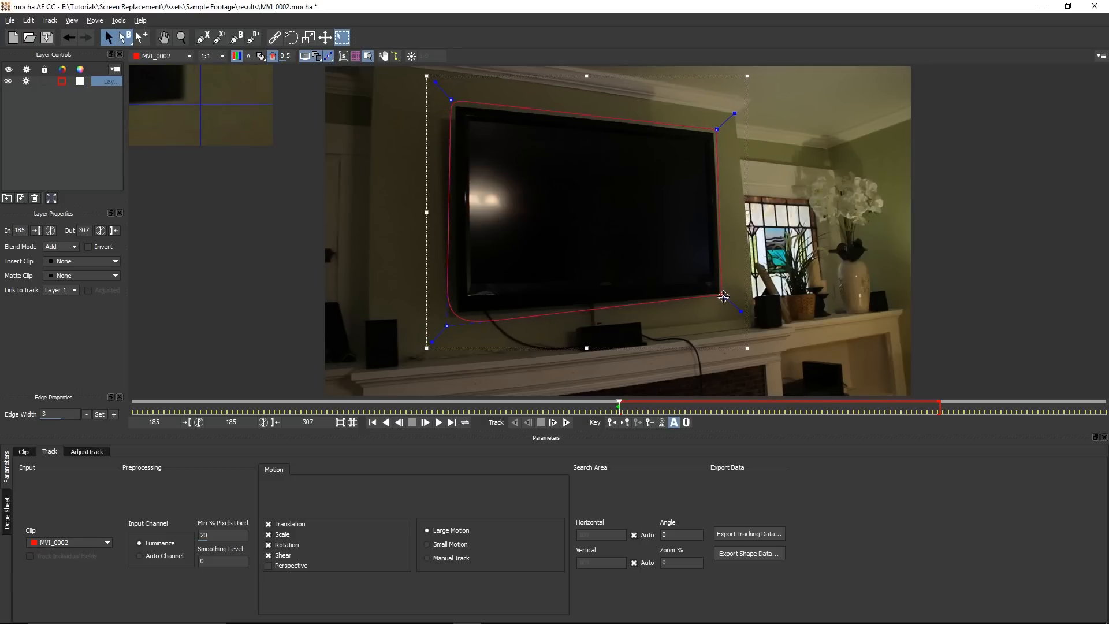
{"action": "mouse_move", "coordinate": [446, 325]}
{"action": "left_mouse_down"}
{"action": "mouse_move", "coordinate": [455, 320]}
{"action": "mouse_move", "coordinate": [440, 339]}
{"action": "mouse_move", "coordinate": [452, 316]}
{"action": "left_mouse_up"}
{"action": "left_click_drag", "start_coordinate": [432, 81], "coordinate": [449, 101]}
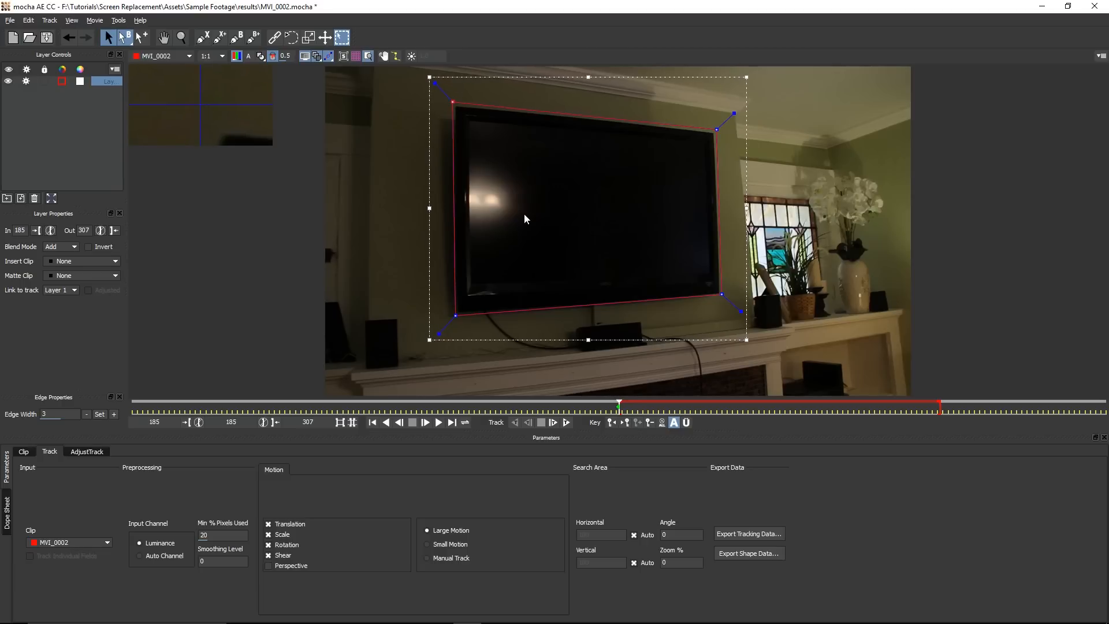
Step: Show the planar surface and align its four corners with the corners of the TV's display area
{"action": "left_click", "coordinate": [343, 56]}
{"action": "left_click_drag", "start_coordinate": [474, 125], "coordinate": [470, 120]}
{"action": "left_click_drag", "start_coordinate": [690, 129], "coordinate": [706, 142]}
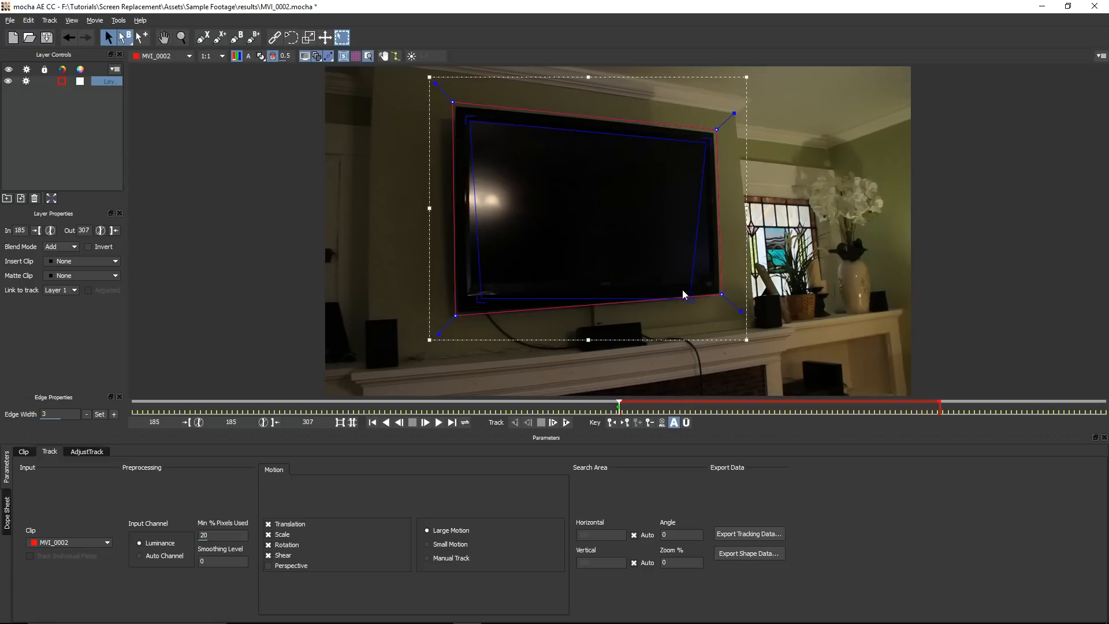
{"action": "left_click_drag", "start_coordinate": [688, 297], "coordinate": [705, 272]}
{"action": "left_click_drag", "start_coordinate": [478, 300], "coordinate": [468, 285]}
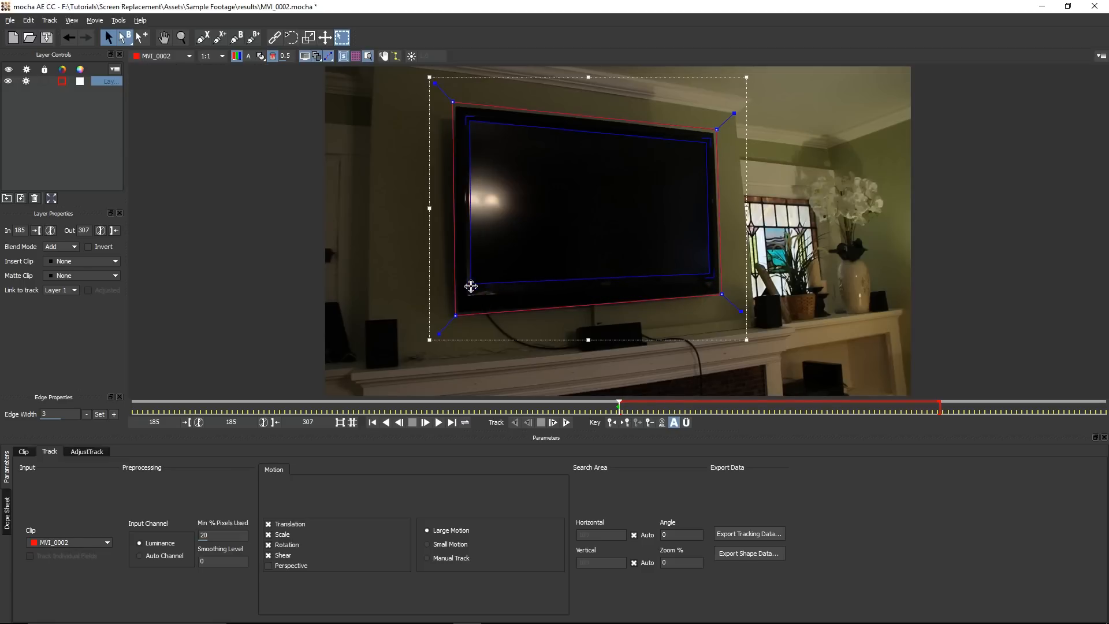
{"action": "left_click_drag", "start_coordinate": [476, 124], "coordinate": [468, 116]}
Step: Track the TV shape forward to frame 307 and return to the first frame
{"action": "left_click", "coordinate": [566, 423]}
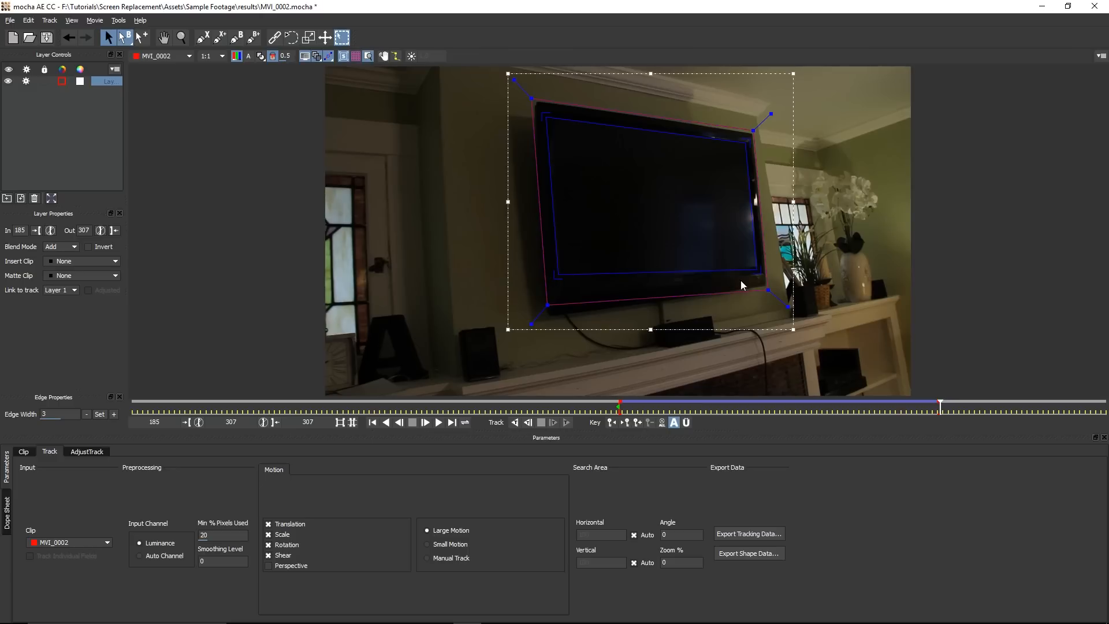
{"action": "left_click", "coordinate": [373, 423]}
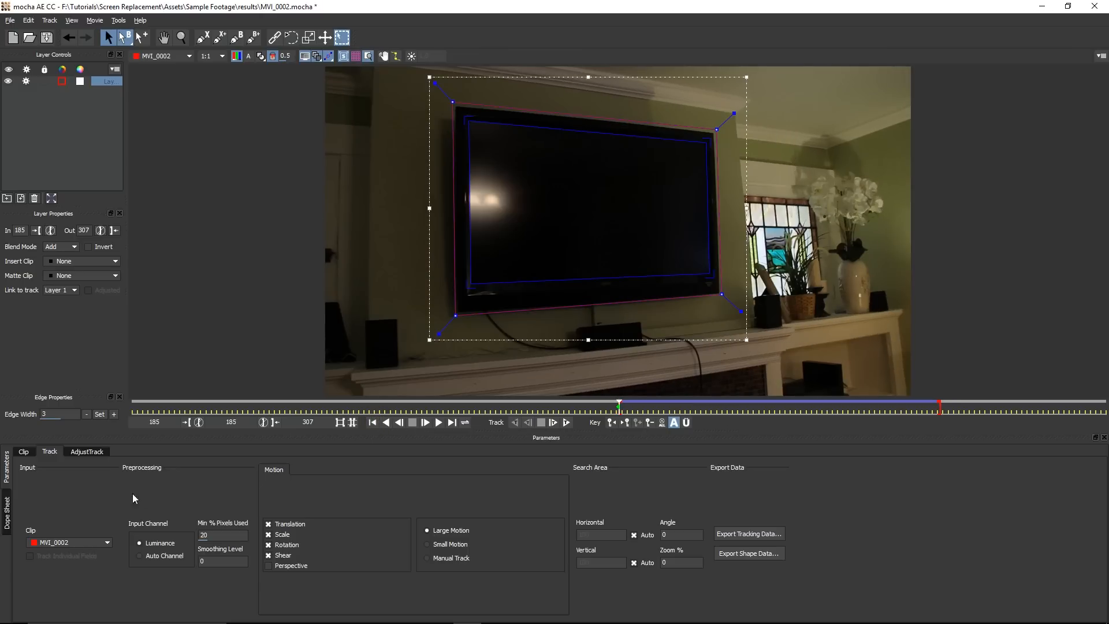
Step: Use AdjustTrack to realign the lower-left reference point with the corner of the TV's display at frame 233
{"action": "left_click", "coordinate": [87, 452]}
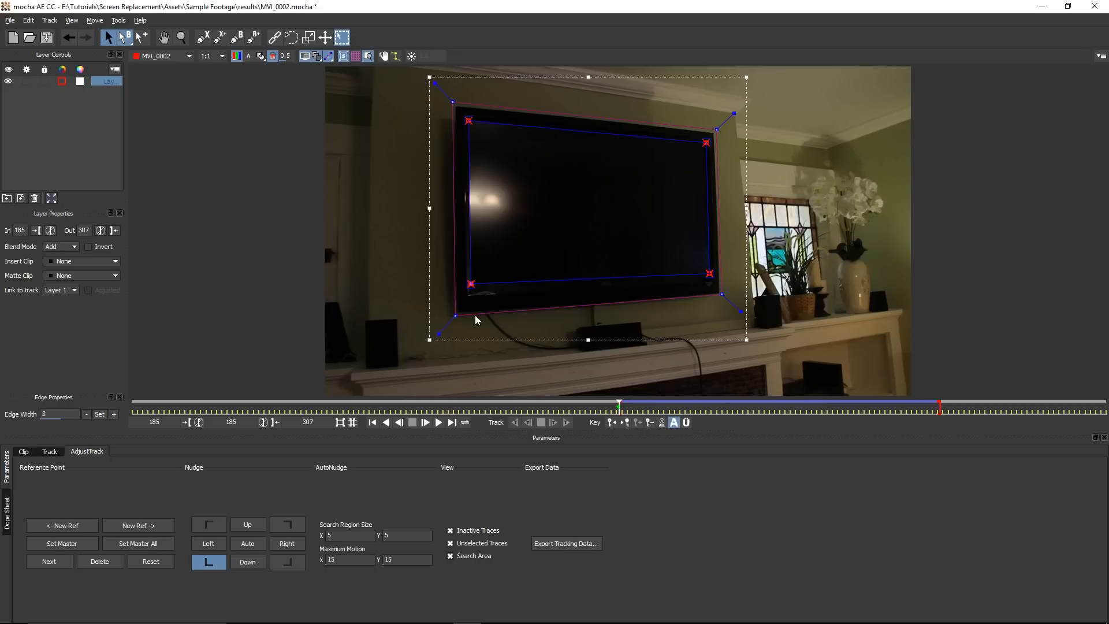
{"action": "left_click_drag", "start_coordinate": [662, 411], "coordinate": [703, 407]}
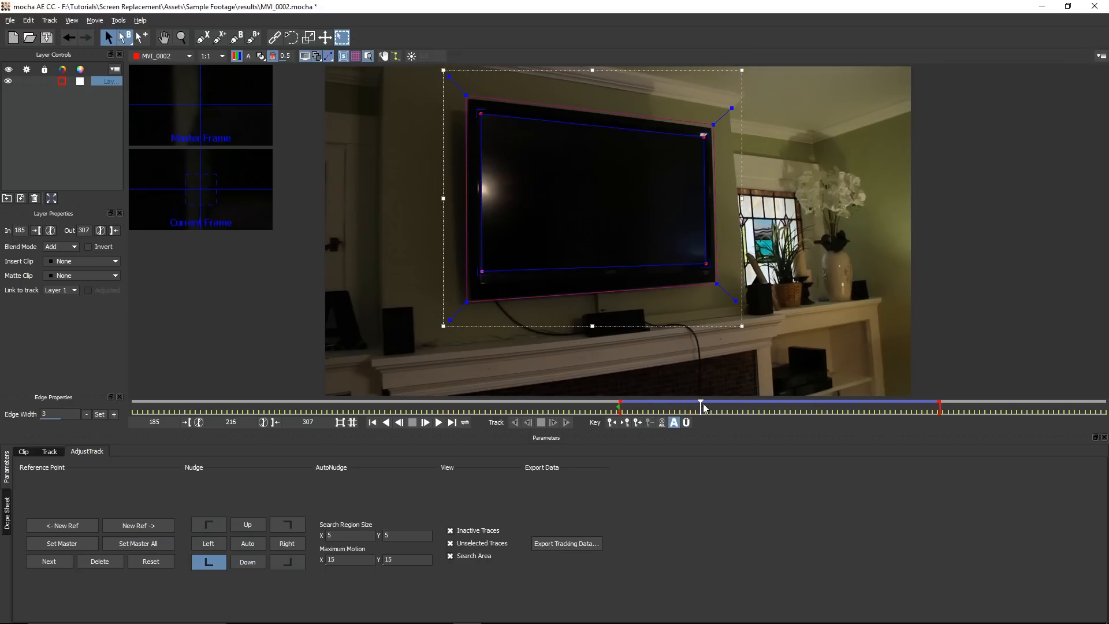
{"action": "left_click", "coordinate": [745, 410]}
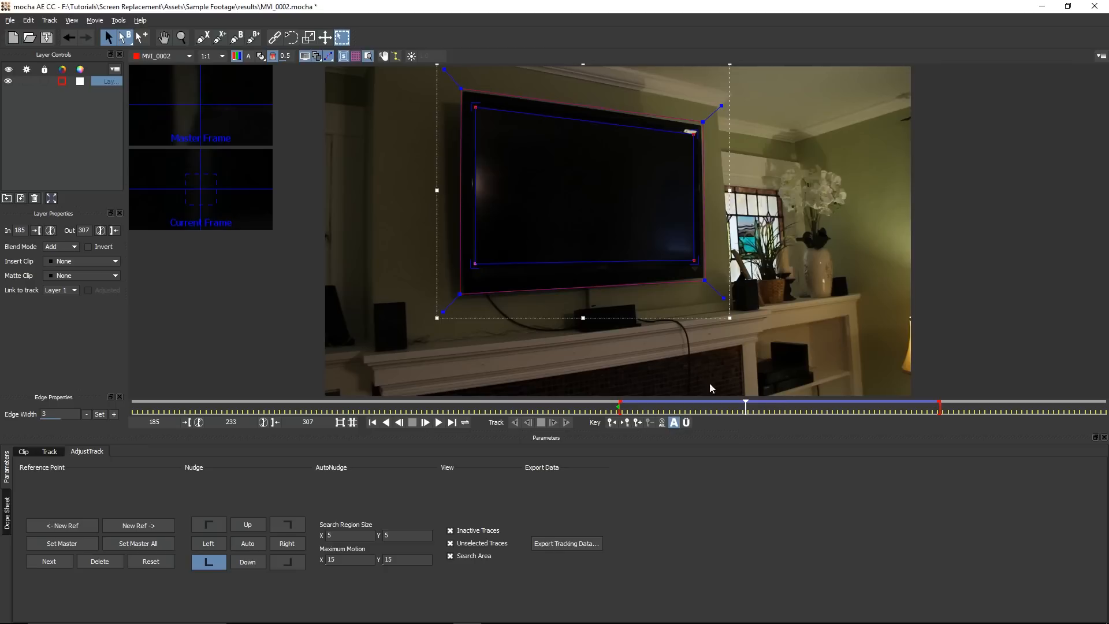
{"action": "left_click_drag", "start_coordinate": [475, 264], "coordinate": [477, 267]}
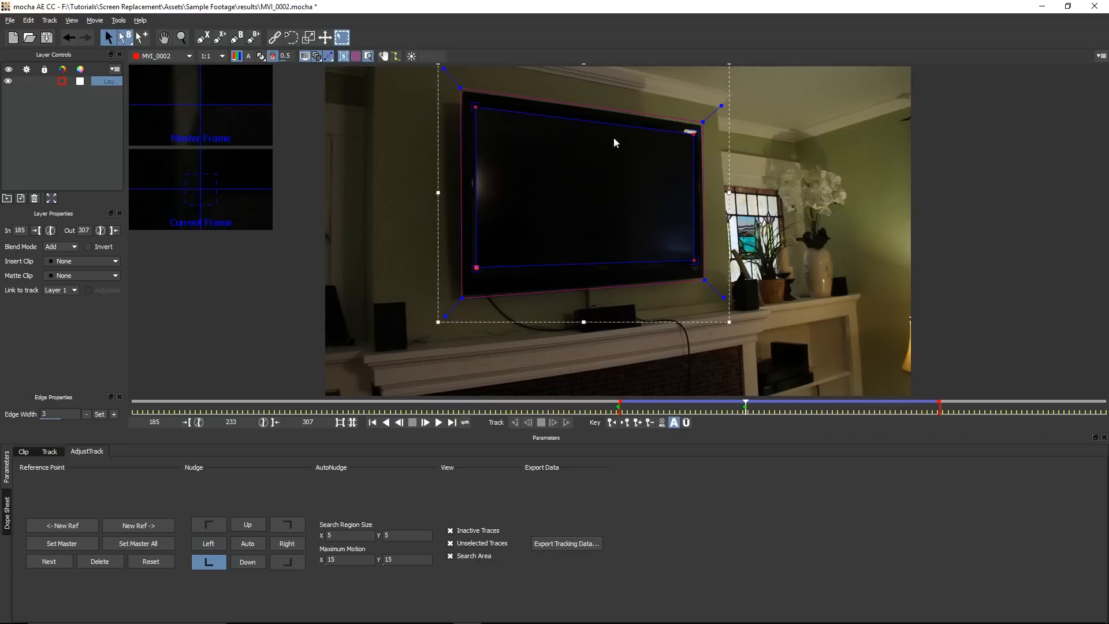
Step: Realign the lower-left reference point with the display corner at frame 267, and brighten the viewer image
{"action": "left_click", "coordinate": [767, 412]}
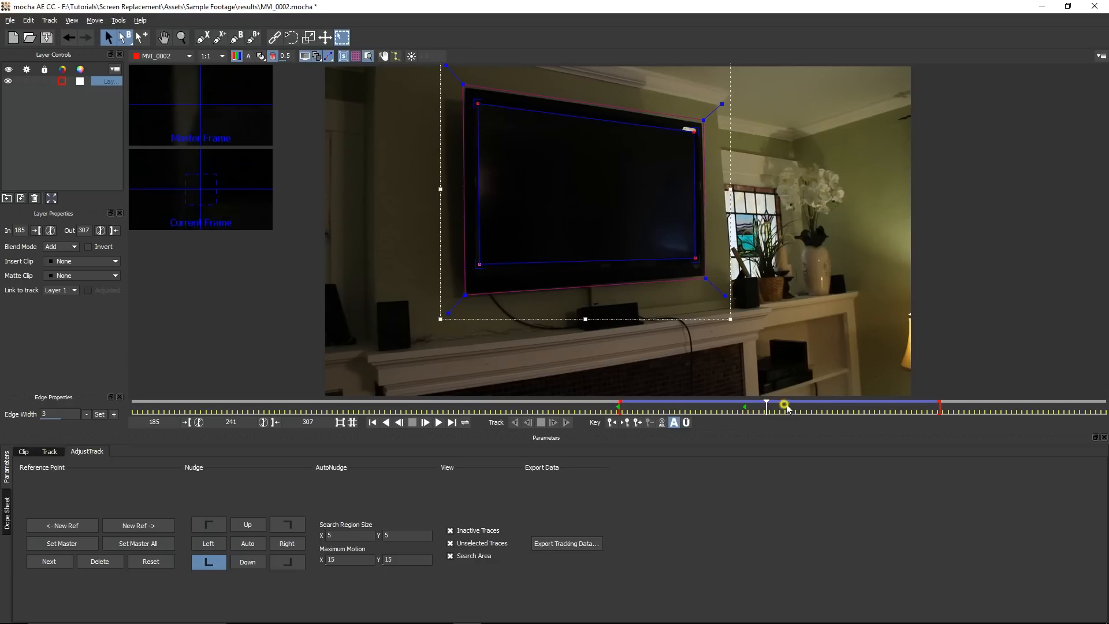
{"action": "left_click", "coordinate": [788, 410]}
{"action": "left_click", "coordinate": [834, 410]}
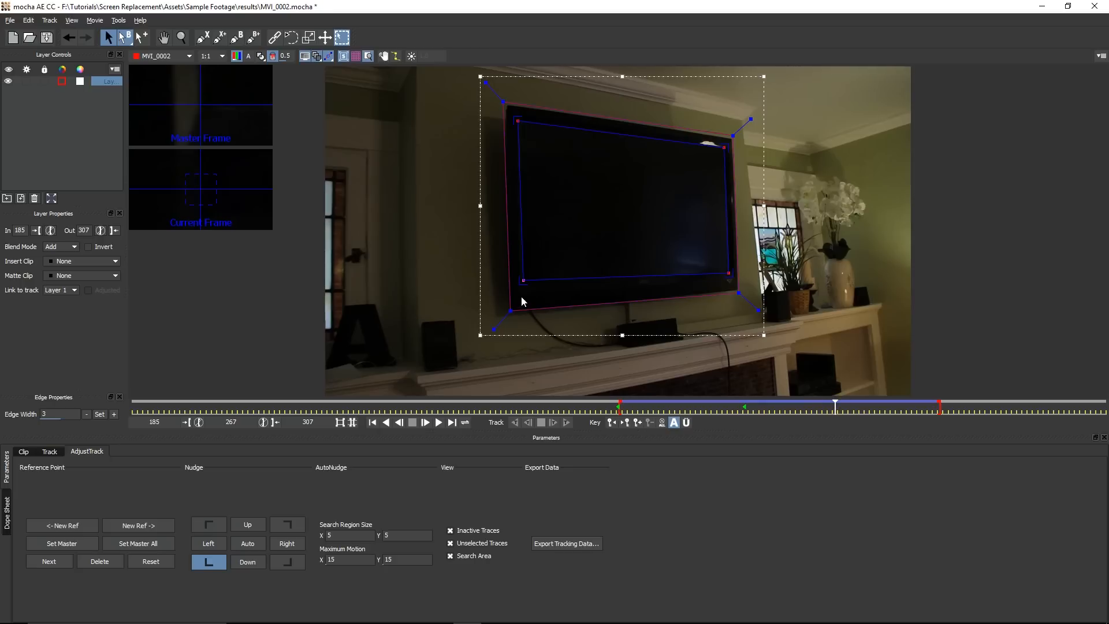
{"action": "left_click_drag", "start_coordinate": [520, 282], "coordinate": [524, 284]}
{"action": "left_click", "coordinate": [412, 56]}
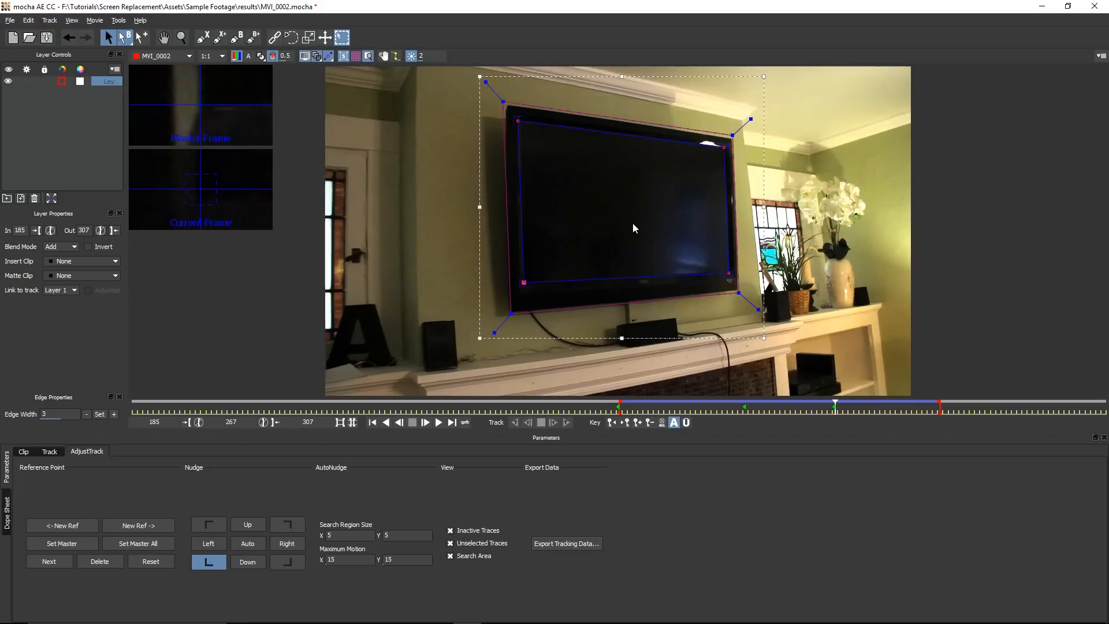
Step: Realign the lower-right reference point at frame 267 and the lower-left, upper-left and upper-right points at frame 293 with the display corners
{"action": "left_click_drag", "start_coordinate": [728, 274], "coordinate": [730, 270]}
{"action": "left_click", "coordinate": [872, 408]}
{"action": "left_click", "coordinate": [903, 409]}
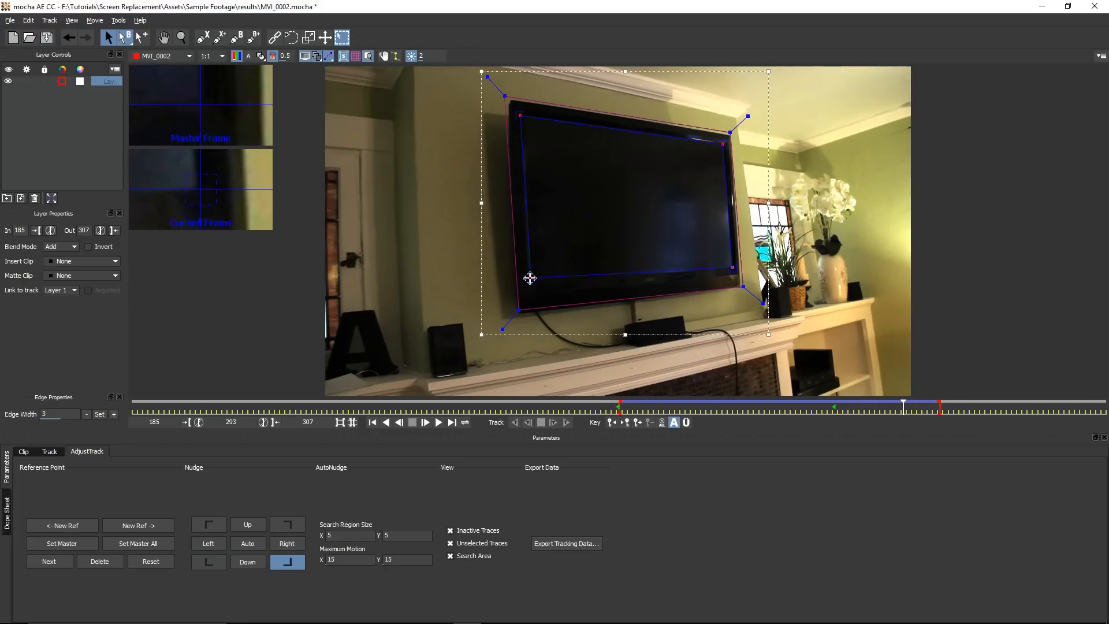
{"action": "left_click_drag", "start_coordinate": [531, 277], "coordinate": [531, 281]}
{"action": "left_click_drag", "start_coordinate": [520, 115], "coordinate": [525, 115]}
{"action": "left_click_drag", "start_coordinate": [723, 144], "coordinate": [725, 144]}
{"action": "left_click_drag", "start_coordinate": [915, 410], "coordinate": [648, 409]}
{"action": "left_click", "coordinate": [780, 411]}
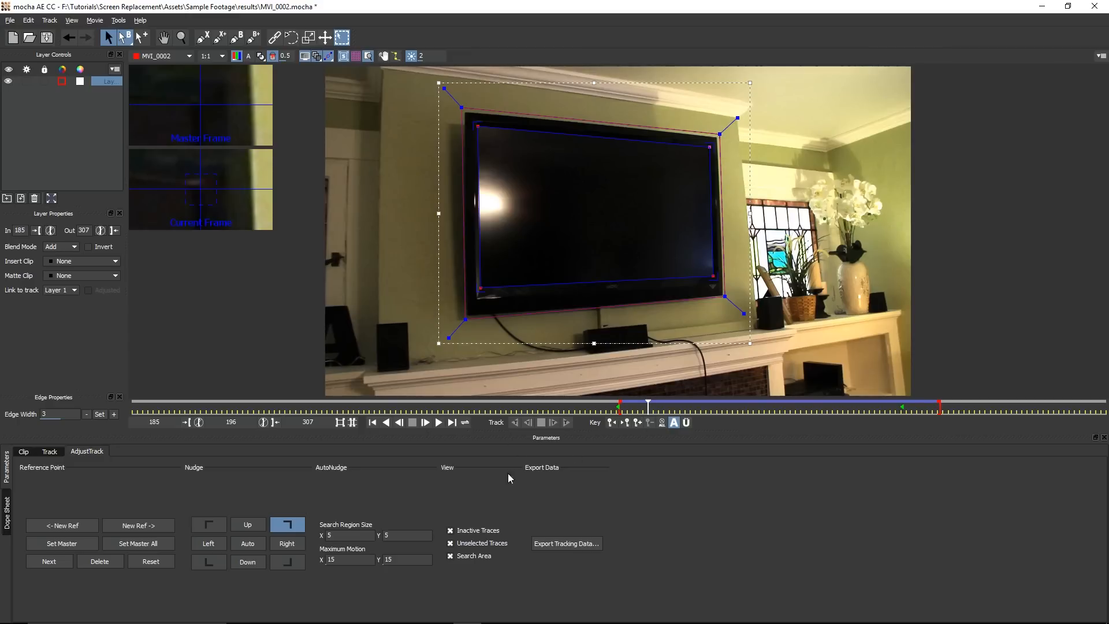
Step: Export the tracking data to the clipboard in the After Effects Corner Pin [supports motion blur] format
{"action": "left_click", "coordinate": [548, 543]}
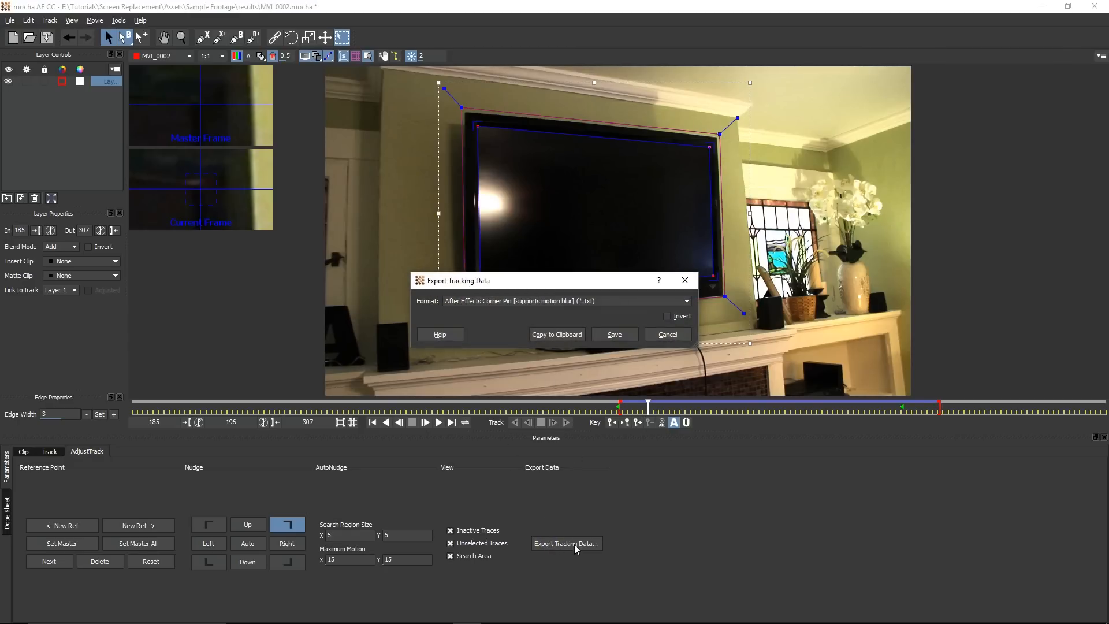
{"action": "left_click", "coordinate": [500, 301]}
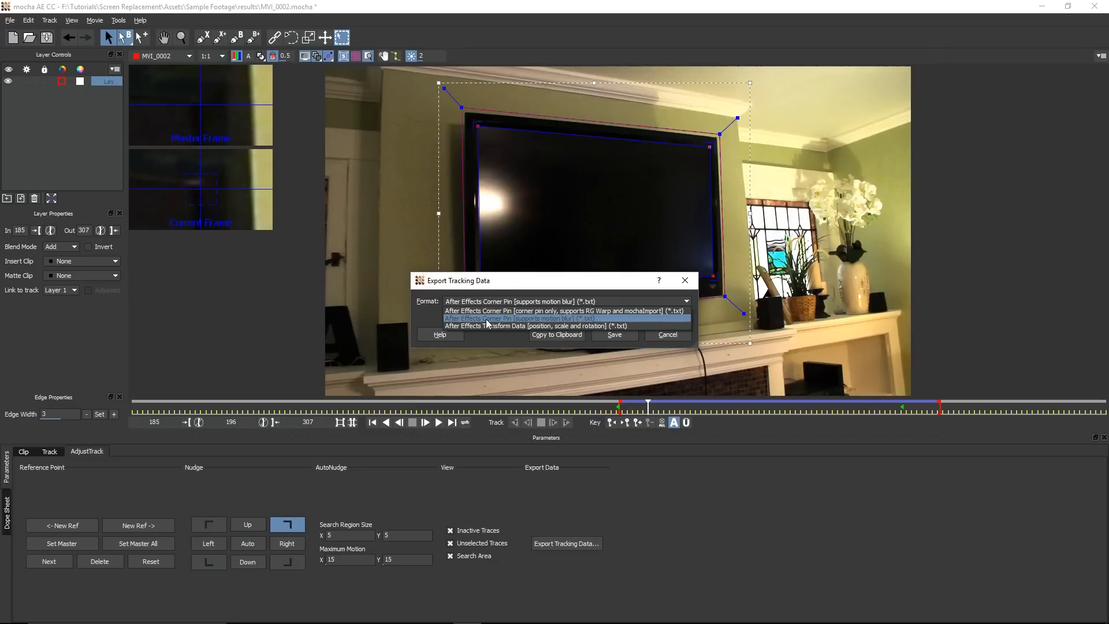
{"action": "left_click", "coordinate": [538, 318]}
{"action": "left_click", "coordinate": [561, 335]}
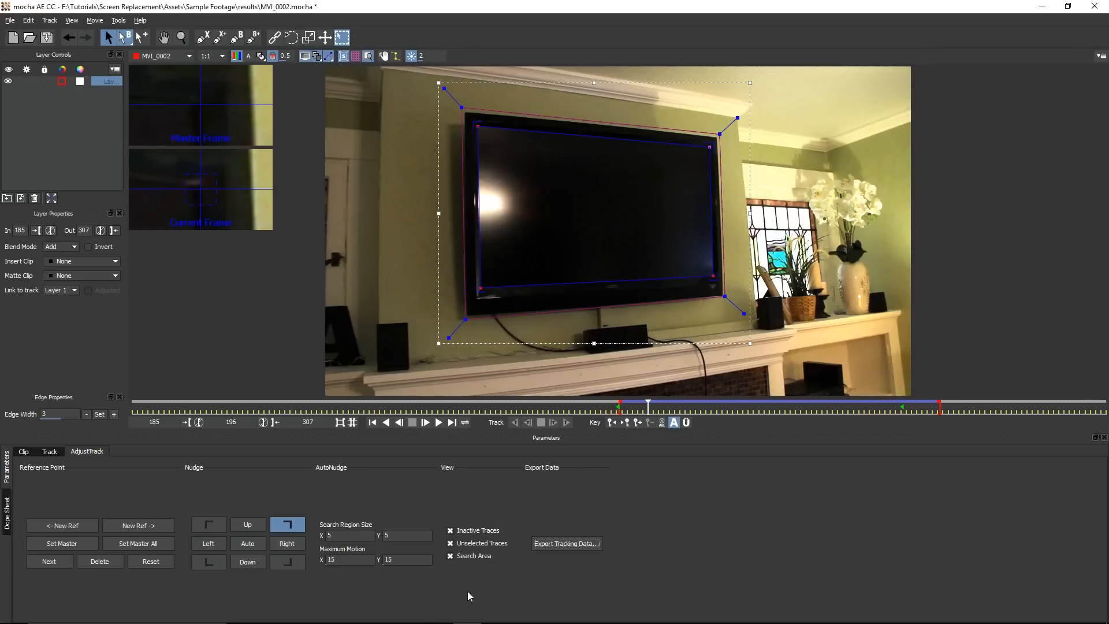
Step: Switch to After Effects and expand the Example01 folder in the project
{"action": "left_click", "coordinate": [410, 612]}
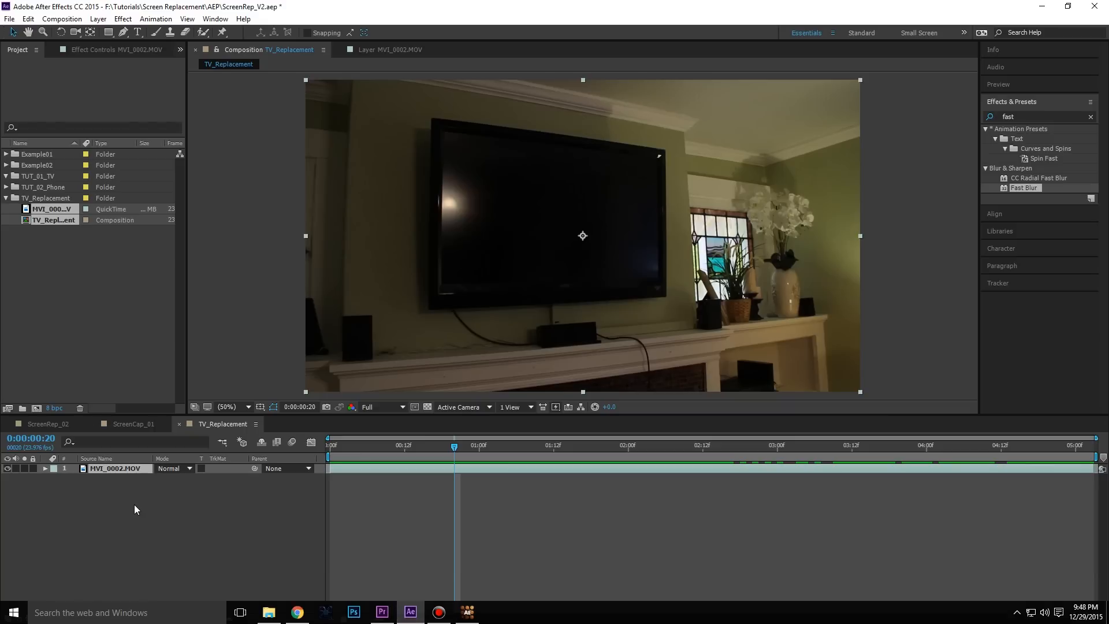
{"action": "left_click", "coordinate": [135, 507]}
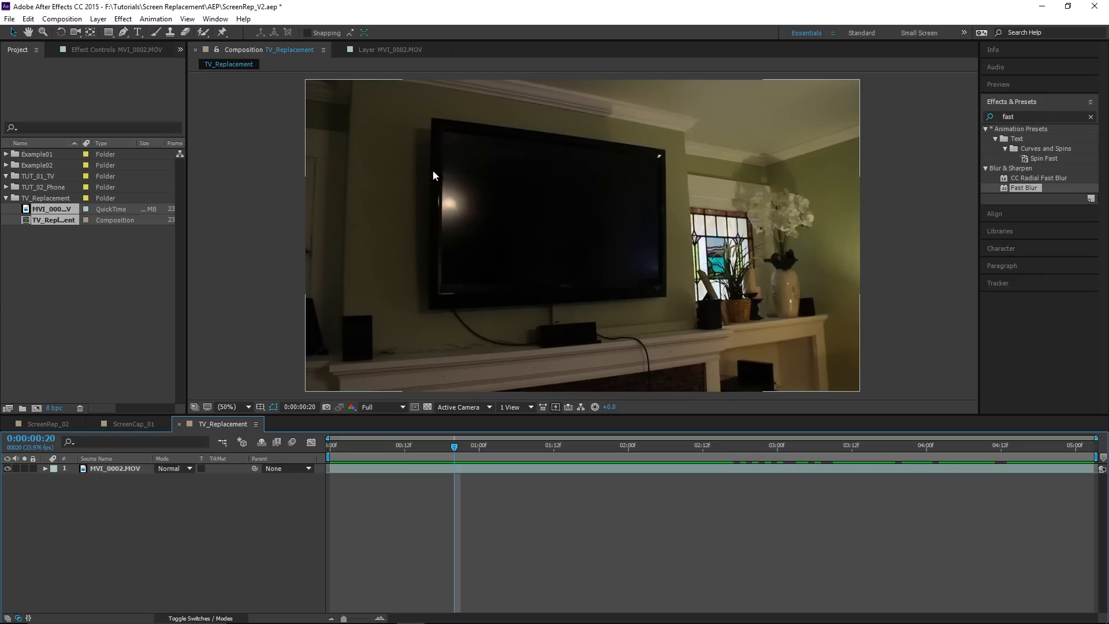
{"action": "left_click", "coordinate": [33, 249]}
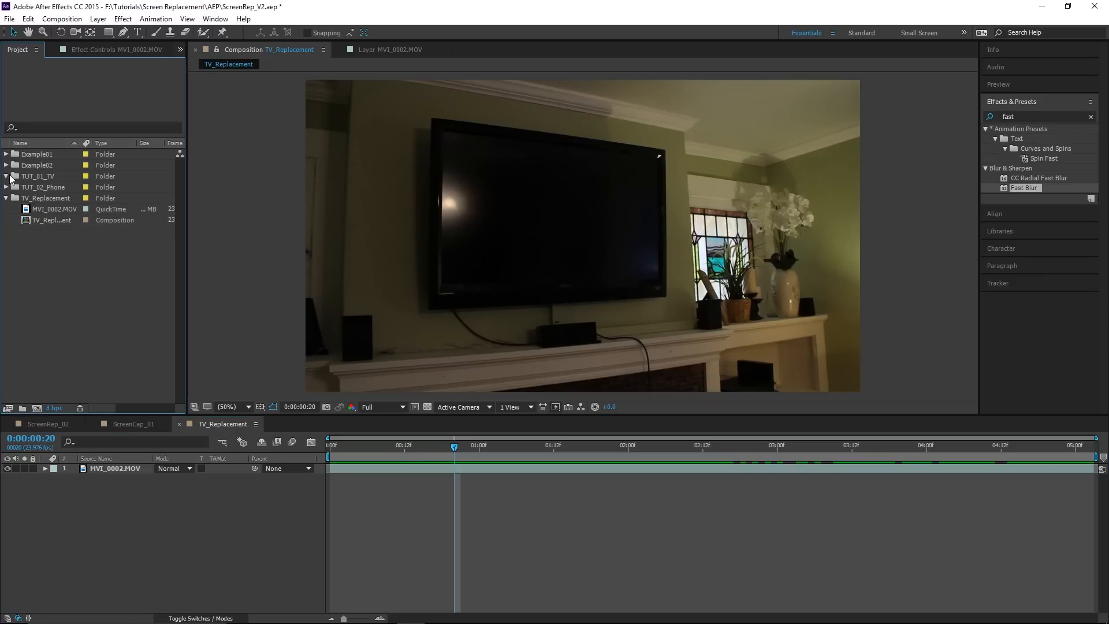
{"action": "left_click", "coordinate": [6, 154]}
{"action": "left_click", "coordinate": [7, 154]}
{"action": "left_click", "coordinate": [7, 154]}
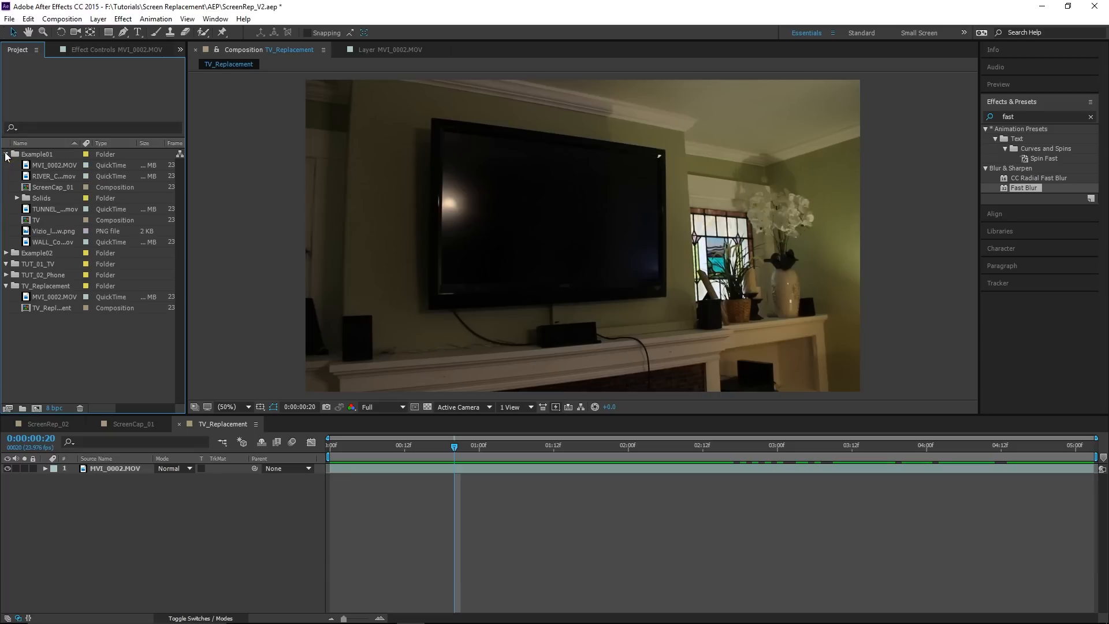
Step: Add the TV composition above MVI_0002.MOV in the TV_Replacement composition and file it in the TV_Replacement folder
{"action": "left_click", "coordinate": [33, 221]}
{"action": "left_click_drag", "start_coordinate": [35, 223], "coordinate": [106, 467]}
{"action": "left_click", "coordinate": [78, 345]}
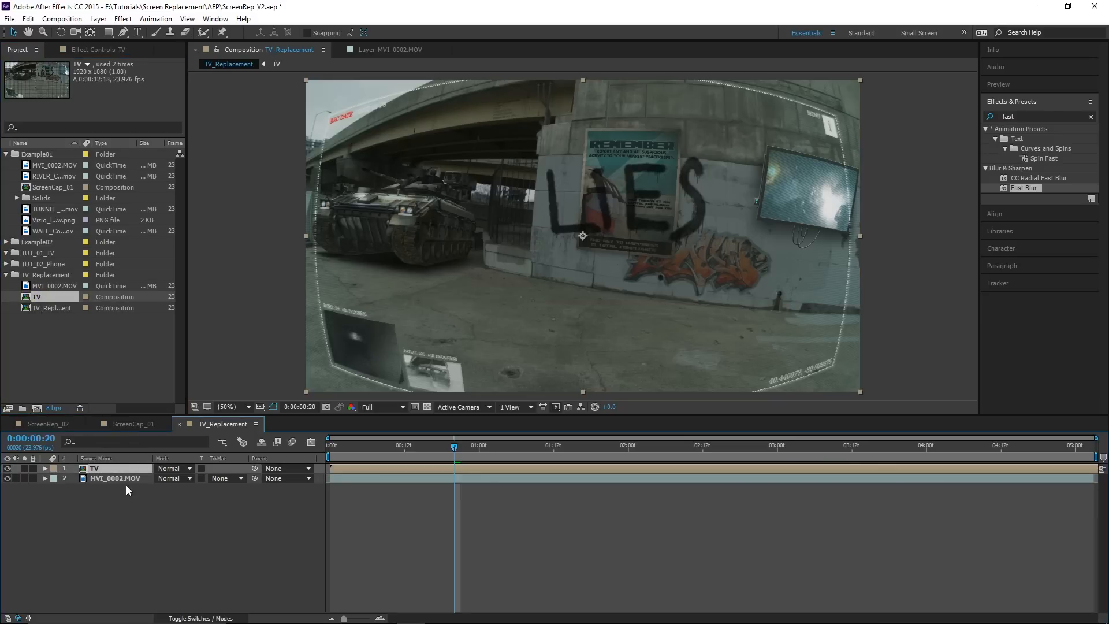
{"action": "left_click", "coordinate": [155, 547]}
Step: Paste the copied tracking data onto the TV layer, reveal its keyframes and play through the tracked motion
{"action": "left_click", "coordinate": [100, 470]}
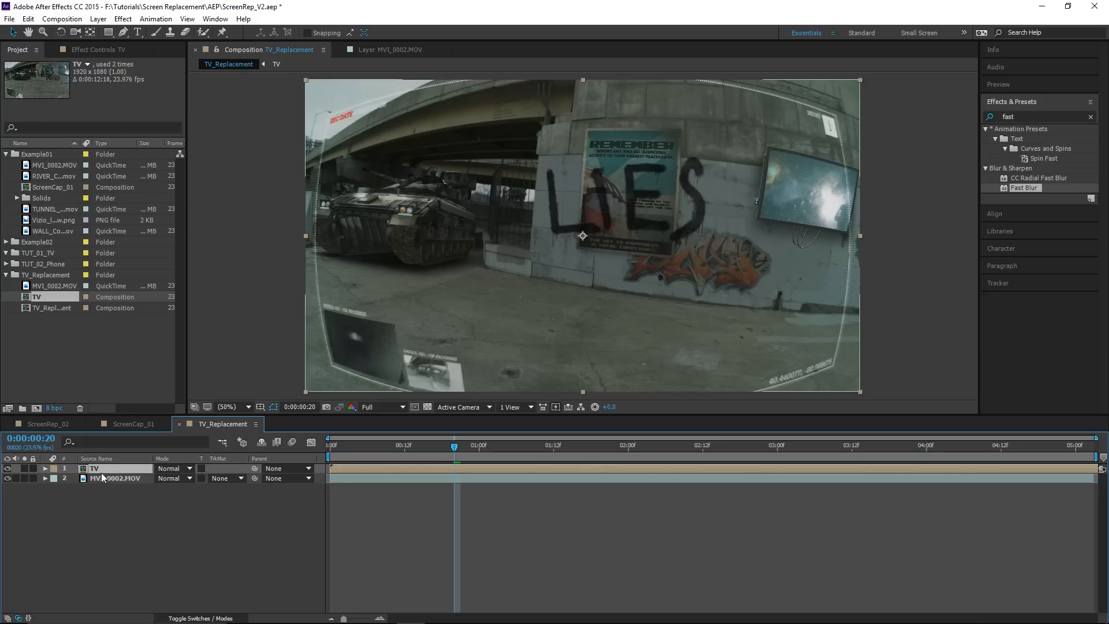
{"action": "key", "text": "ctrl+v"}
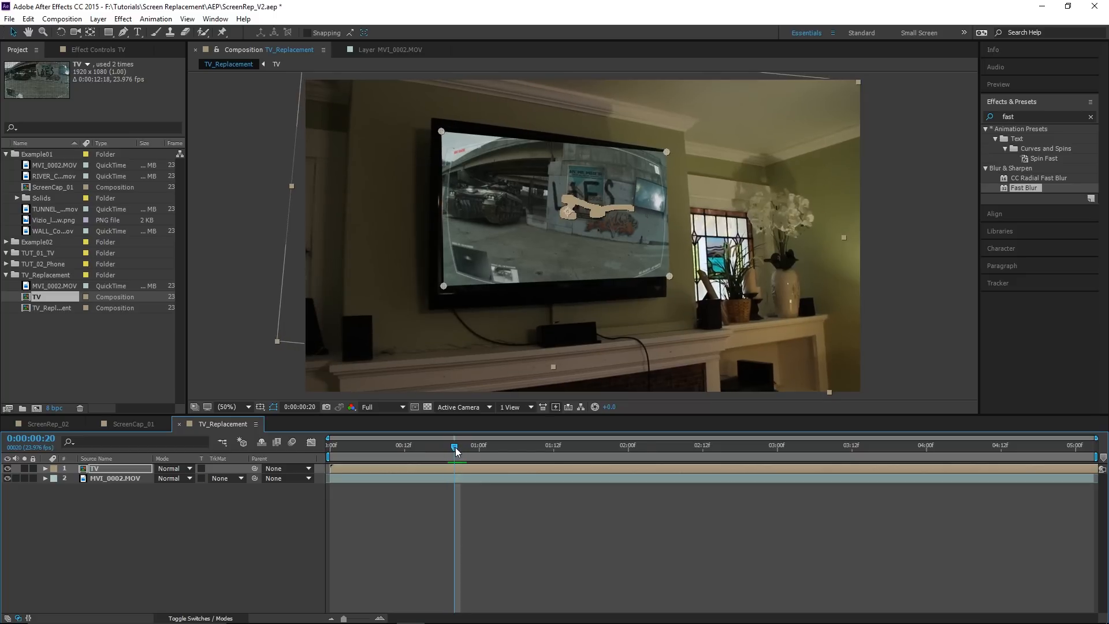
{"action": "key", "text": "u"}
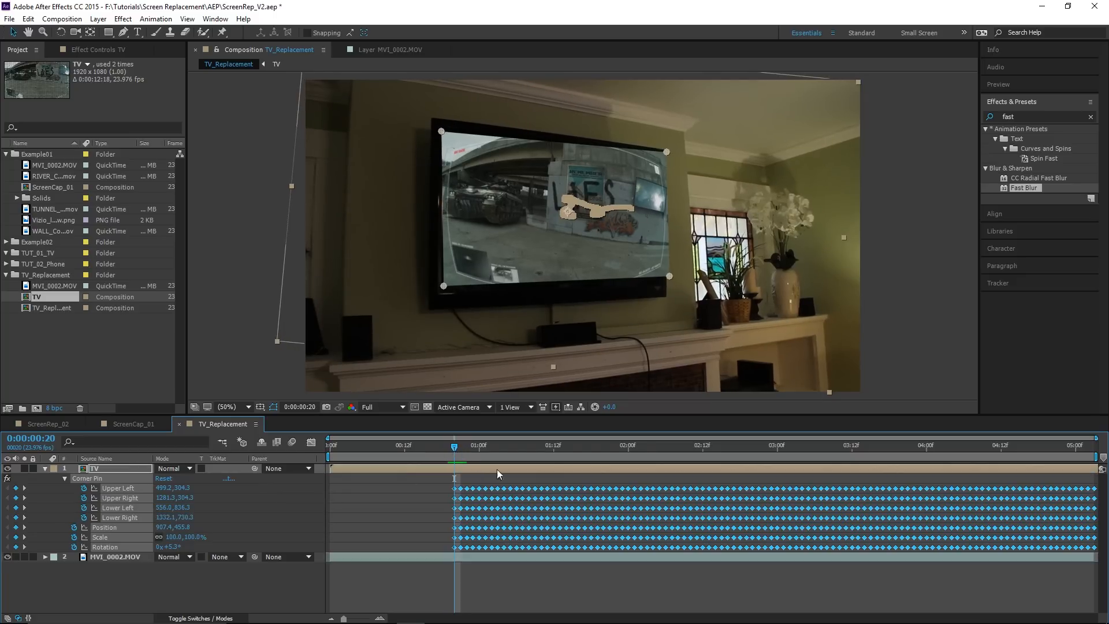
{"action": "key", "text": "space"}
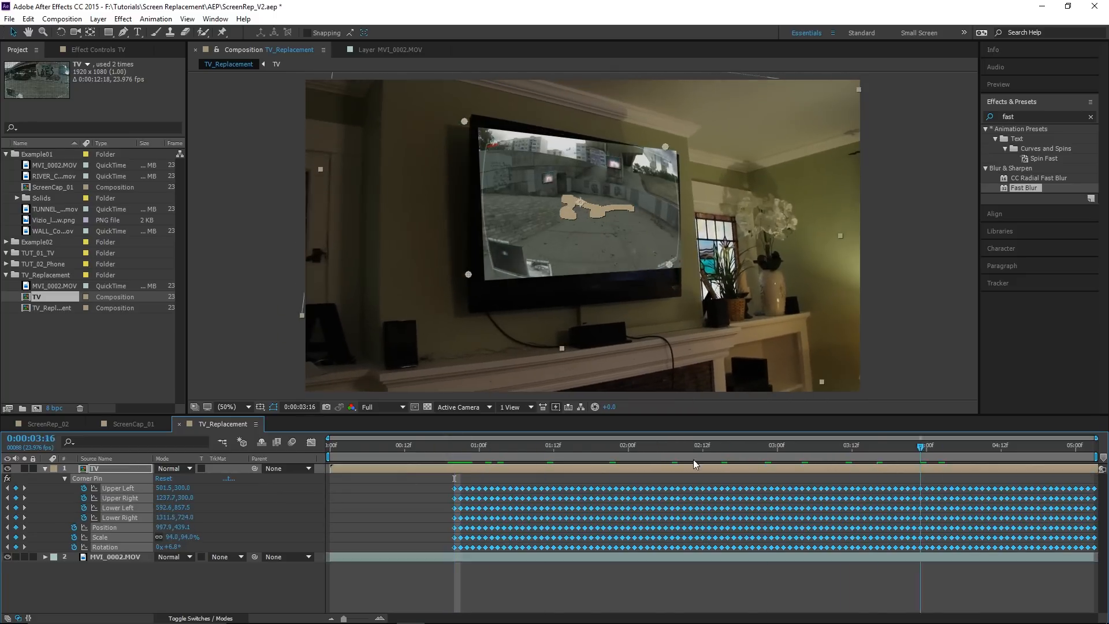
Step: Shift all of the TV layer's tracking keyframes to start at 0:00:00:00, and collapse the layer's properties
{"action": "left_click_drag", "start_coordinate": [477, 460], "coordinate": [329, 493]}
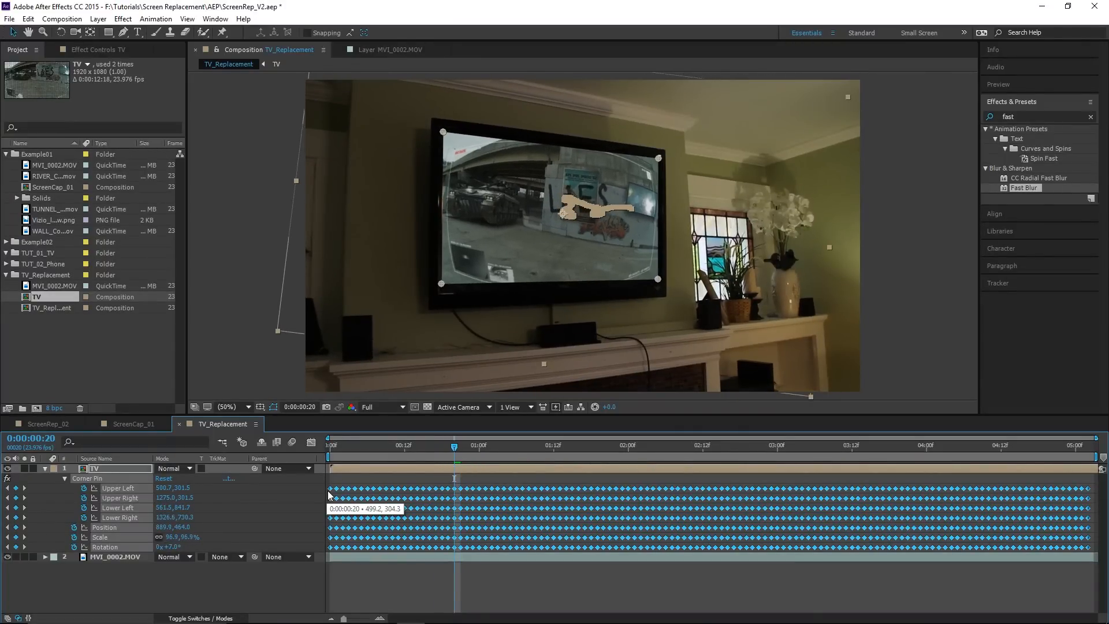
{"action": "left_click", "coordinate": [329, 446]}
{"action": "left_click", "coordinate": [249, 584]}
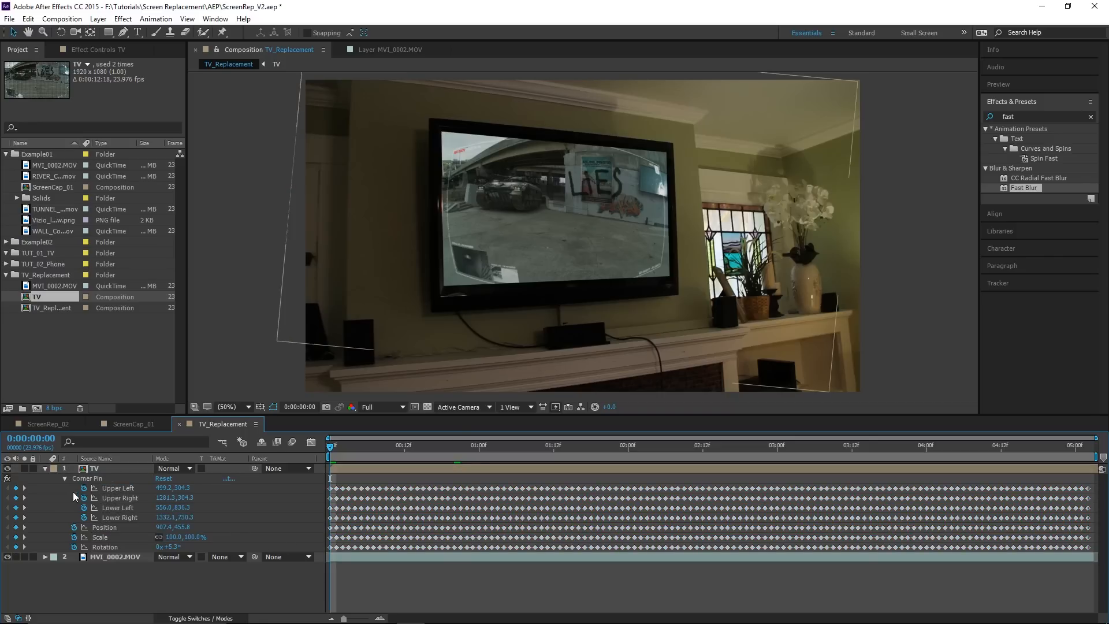
{"action": "left_click", "coordinate": [44, 470]}
{"action": "left_click", "coordinate": [106, 516]}
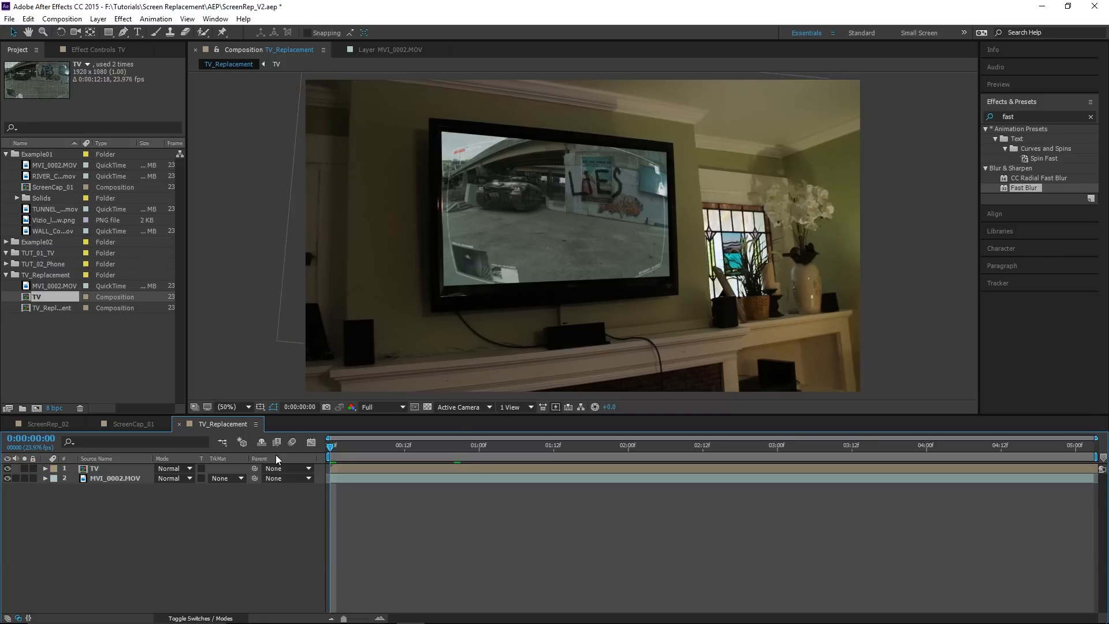
Step: Set the TV layer's blending mode to Screen
{"action": "left_click", "coordinate": [177, 469]}
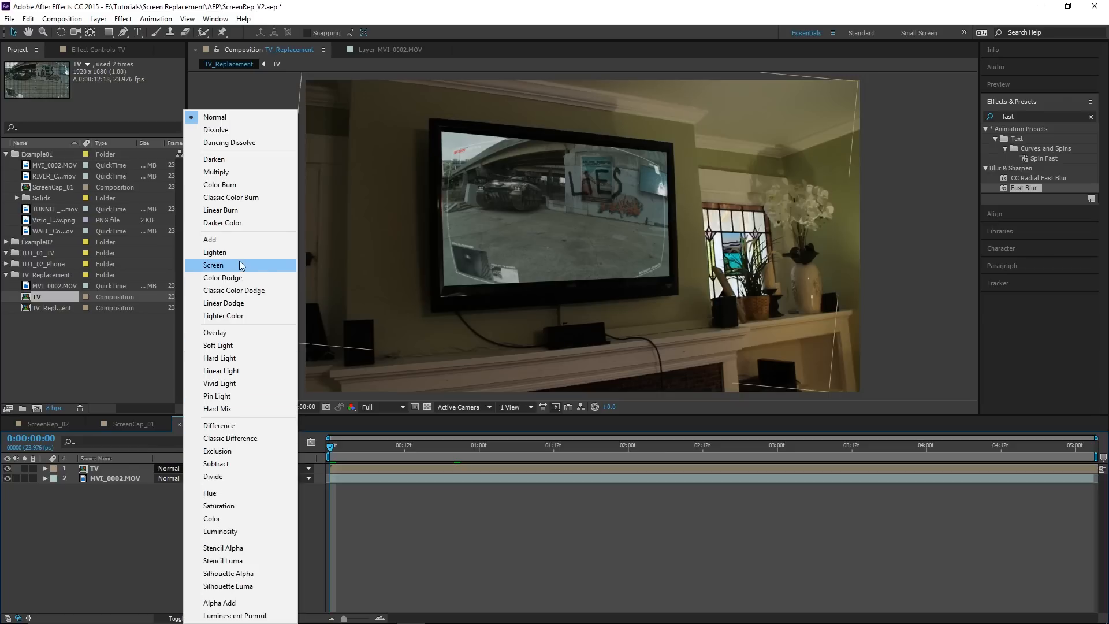
{"action": "left_click", "coordinate": [219, 264]}
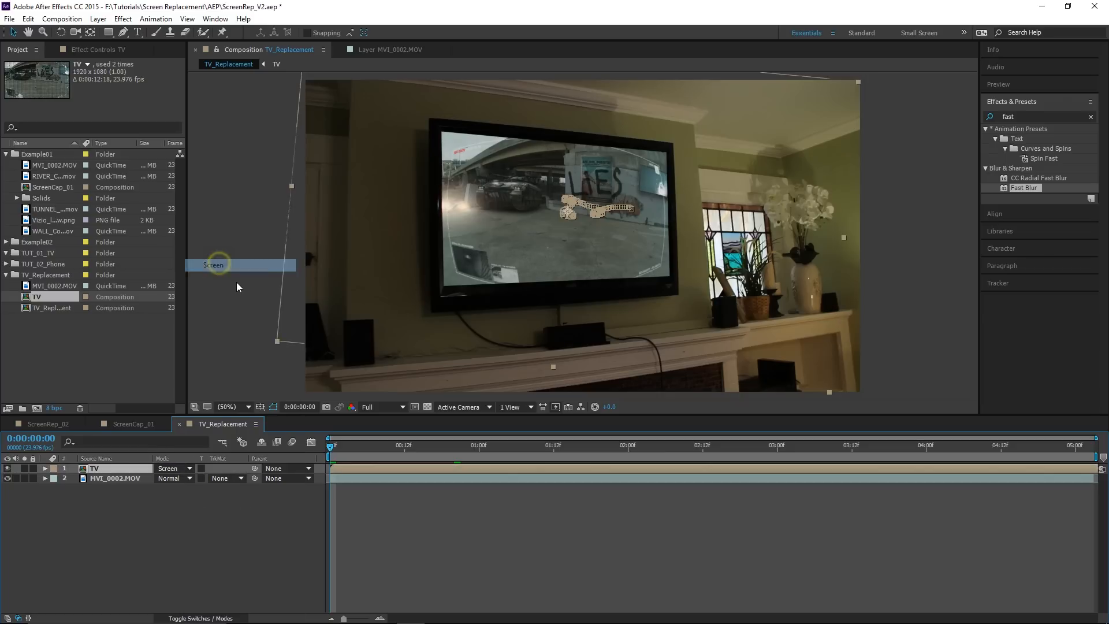
{"action": "left_click", "coordinate": [193, 516]}
Step: Try adjusting the TV layer's opacity
{"action": "left_click", "coordinate": [101, 469]}
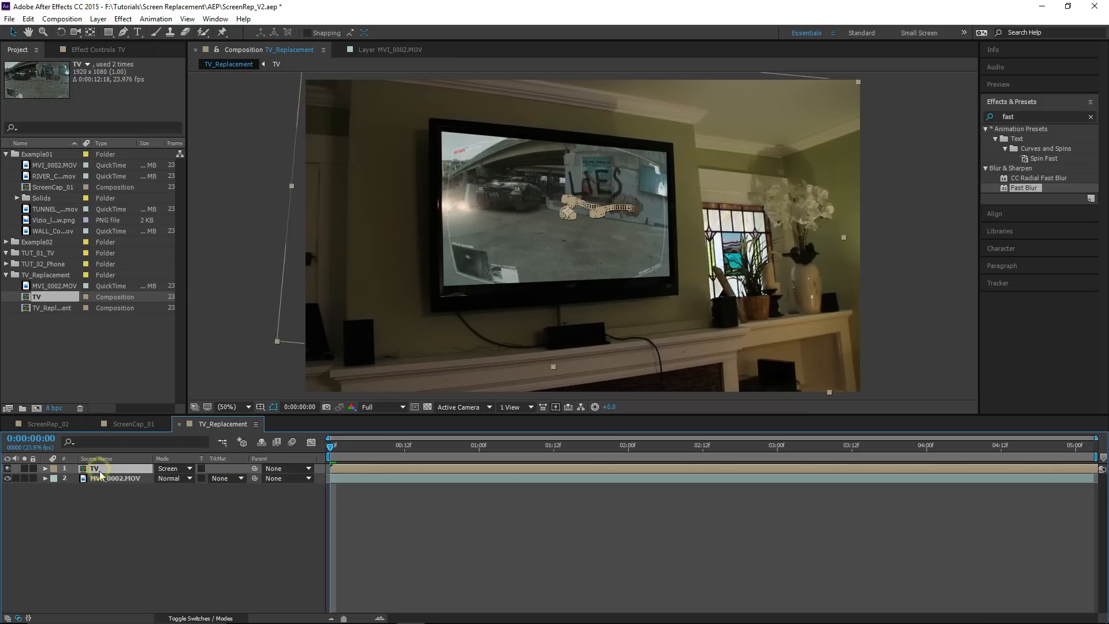
{"action": "key", "text": "t"}
{"action": "left_click_drag", "start_coordinate": [164, 480], "coordinate": [208, 489]}
{"action": "left_click", "coordinate": [141, 526]}
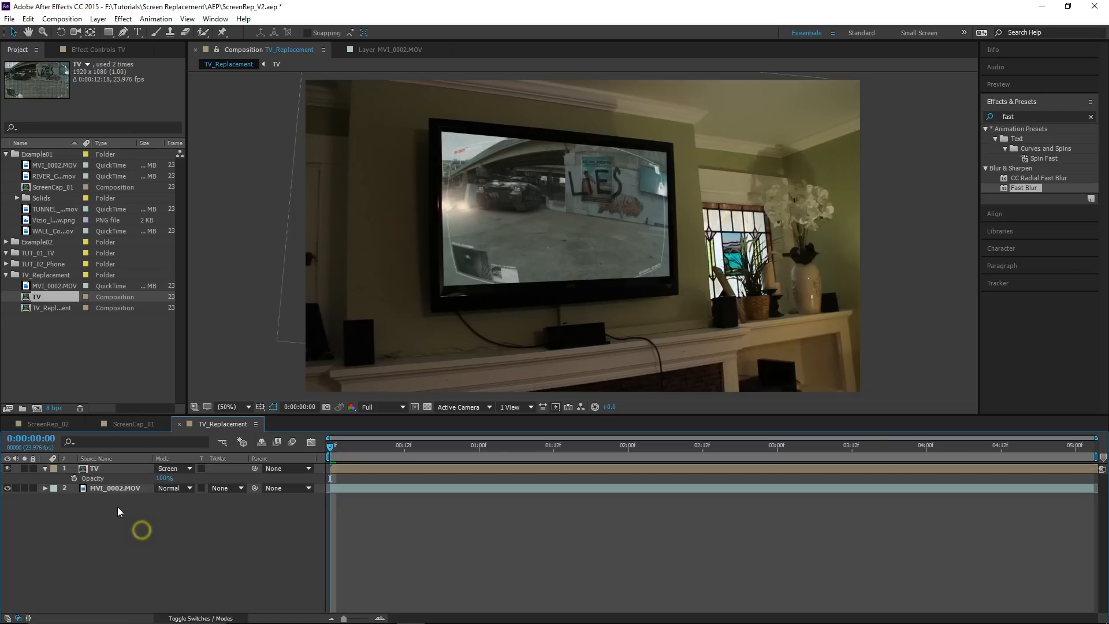
{"action": "left_click", "coordinate": [45, 468]}
{"action": "left_click", "coordinate": [64, 527]}
Step: Preview the screen replacement from the first frame and return to the start of the composition
{"action": "mouse_move", "coordinate": [334, 445]}
{"action": "left_mouse_down"}
{"action": "mouse_move", "coordinate": [446, 446]}
{"action": "mouse_move", "coordinate": [325, 443]}
{"action": "left_mouse_up"}
{"action": "key", "text": "space"}
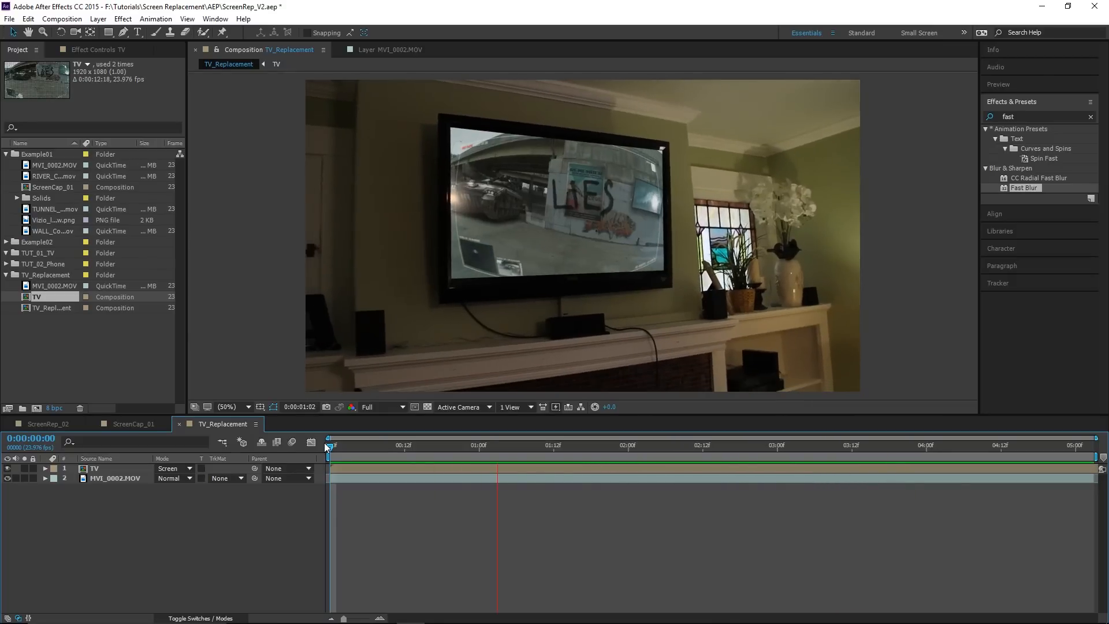
{"action": "left_click_drag", "start_coordinate": [390, 446], "coordinate": [330, 445]}
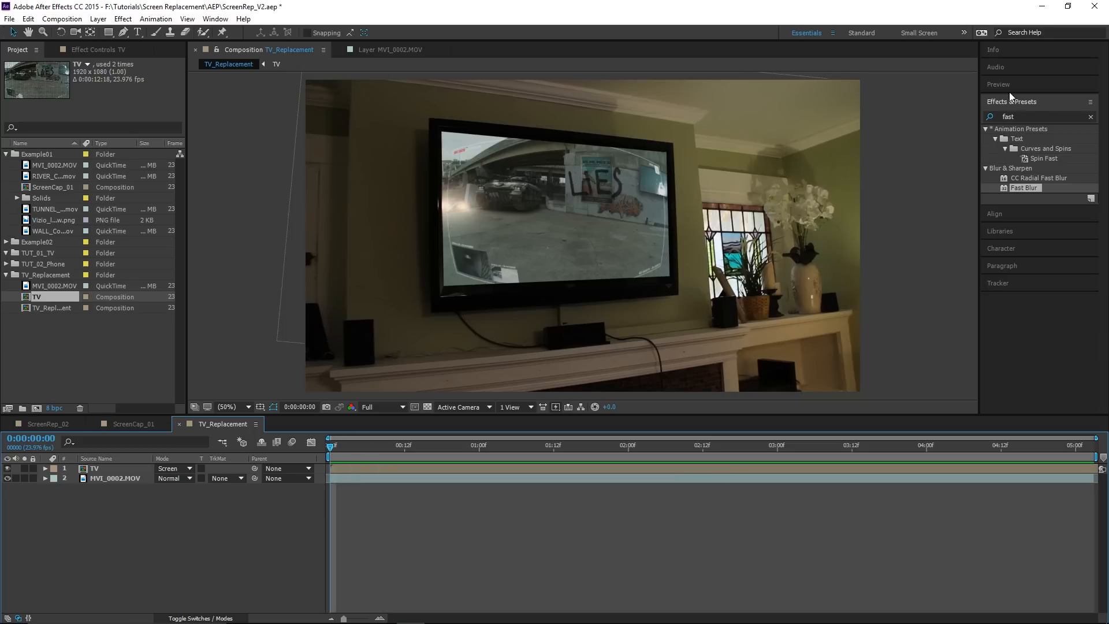
Step: Apply the Fast Blur effect to the TV layer with a Blurriness of 0.5
{"action": "double_click", "coordinate": [1006, 114]}
{"action": "left_click_drag", "start_coordinate": [1038, 191], "coordinate": [104, 469]}
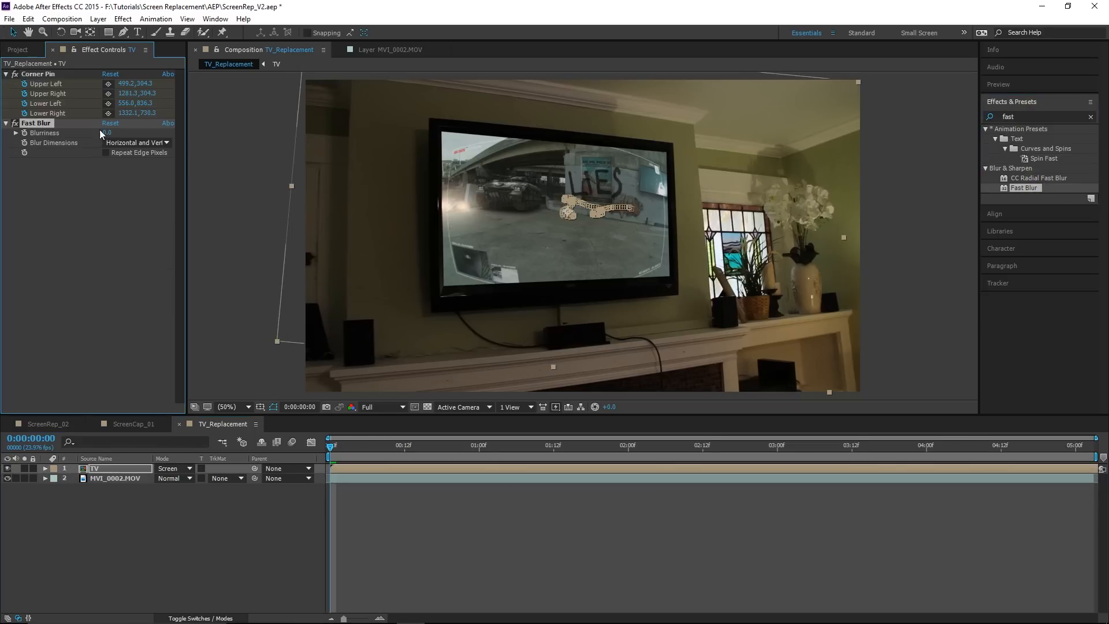
{"action": "left_click", "coordinate": [110, 133]}
{"action": "left_click", "coordinate": [114, 253]}
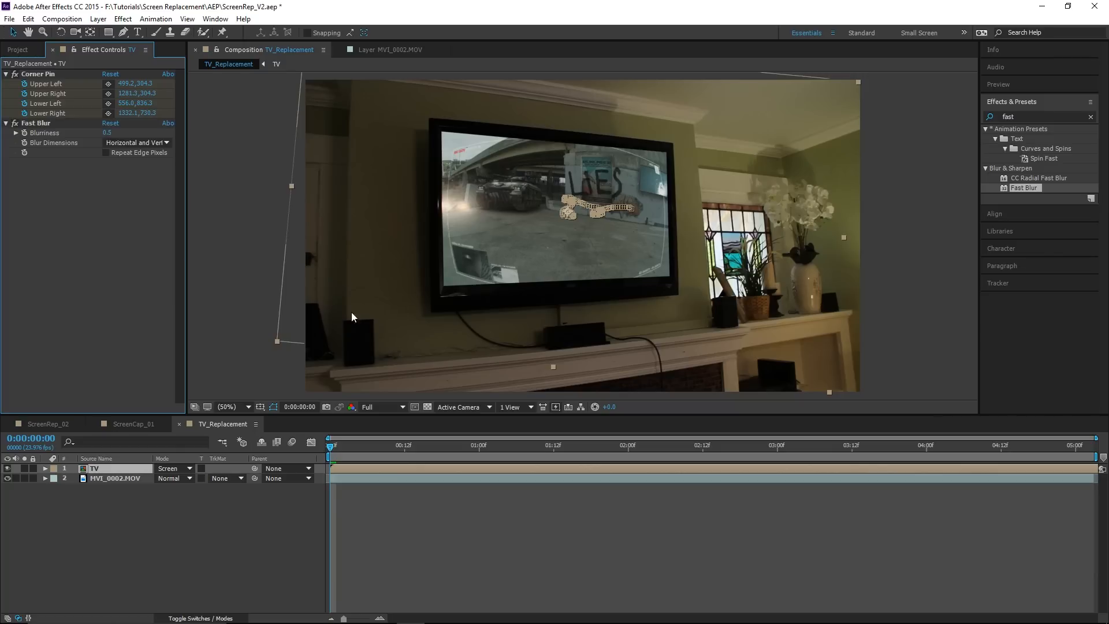
{"action": "left_click", "coordinate": [74, 220]}
Step: Find the Channel Blur effect and apply it to the TV layer after Fast Blur
{"action": "left_click", "coordinate": [1091, 116]}
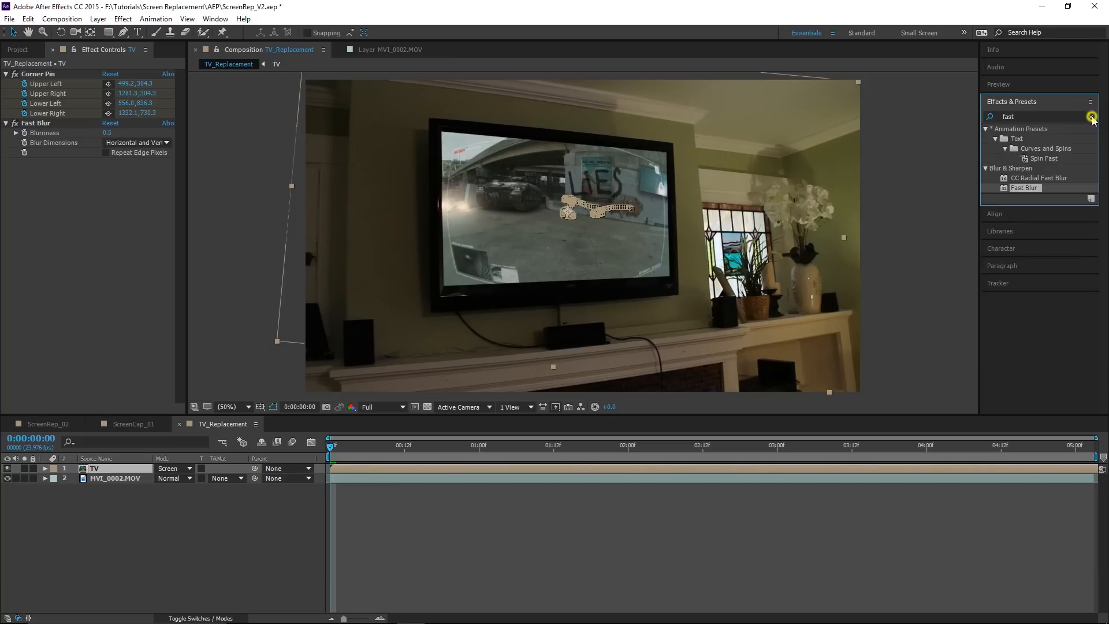
{"action": "left_click", "coordinate": [1040, 116]}
{"action": "type", "text": "channe"}
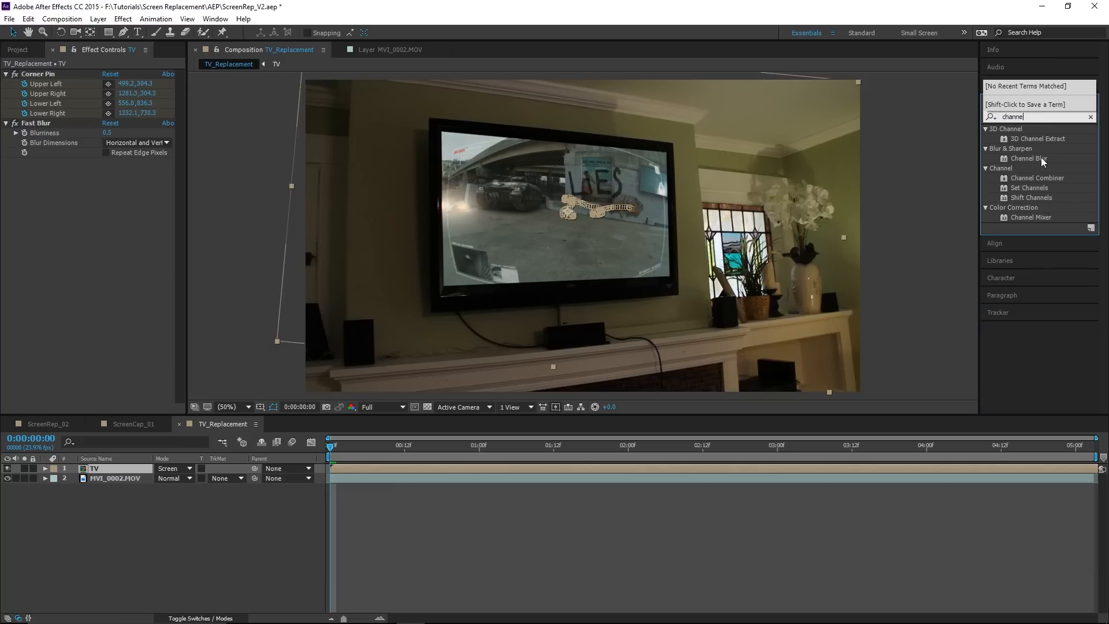
{"action": "left_click_drag", "start_coordinate": [1044, 162], "coordinate": [111, 195]}
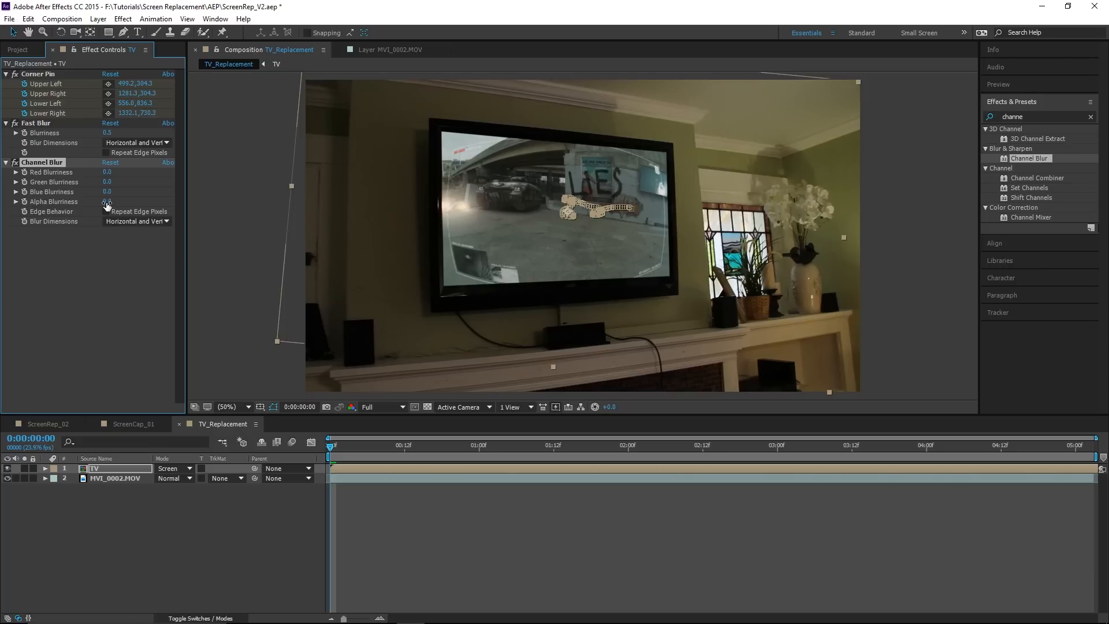
Step: Increase the Channel Blur's Alpha Blurriness to soften the TV layer's edges, and turn the MVI_0002.MOV layer's visibility back on
{"action": "left_click_drag", "start_coordinate": [107, 202], "coordinate": [115, 206]}
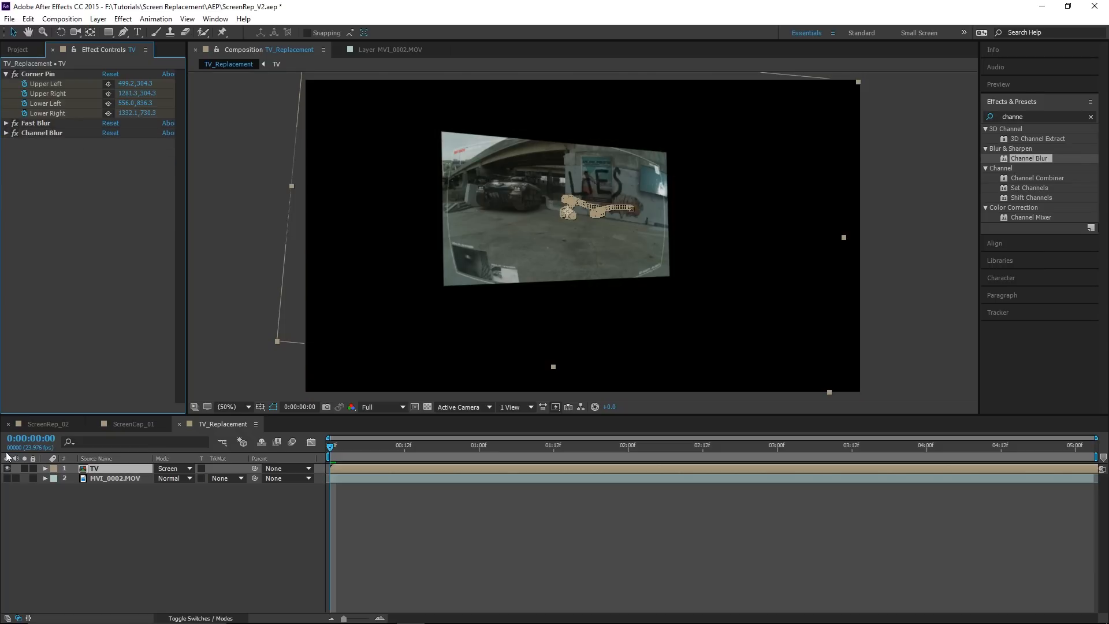
{"action": "left_click", "coordinate": [6, 478]}
{"action": "left_click", "coordinate": [74, 533]}
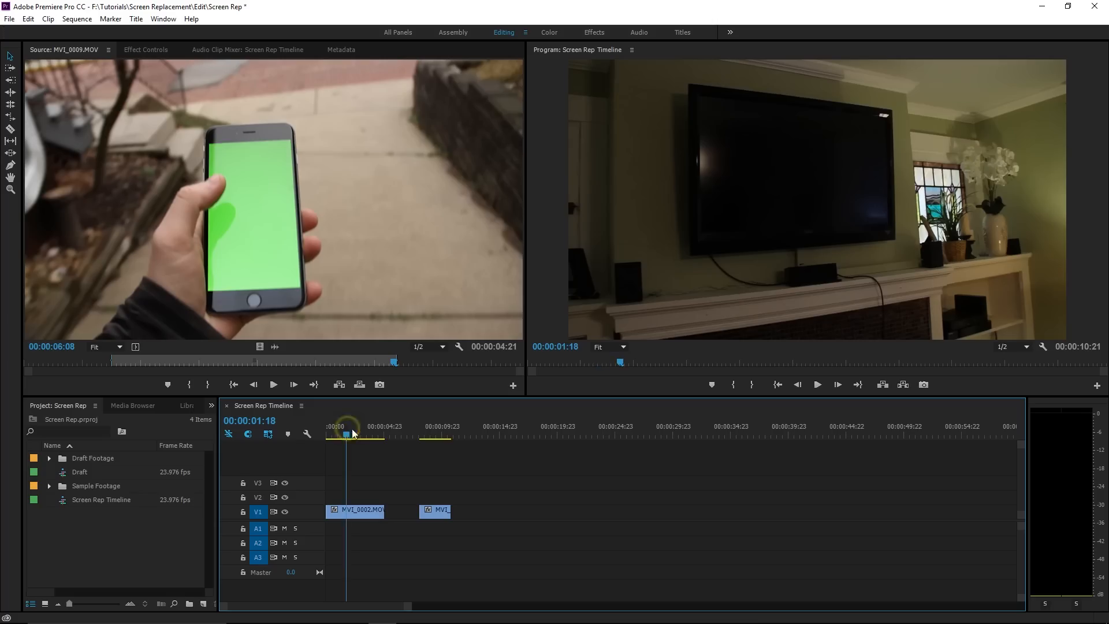
Step: Preview the green-screen phone clip in the Premiere Pro sequence and return to its start at 00:00:08:07
{"action": "left_click_drag", "start_coordinate": [347, 435], "coordinate": [422, 437]}
{"action": "key", "text": "space"}
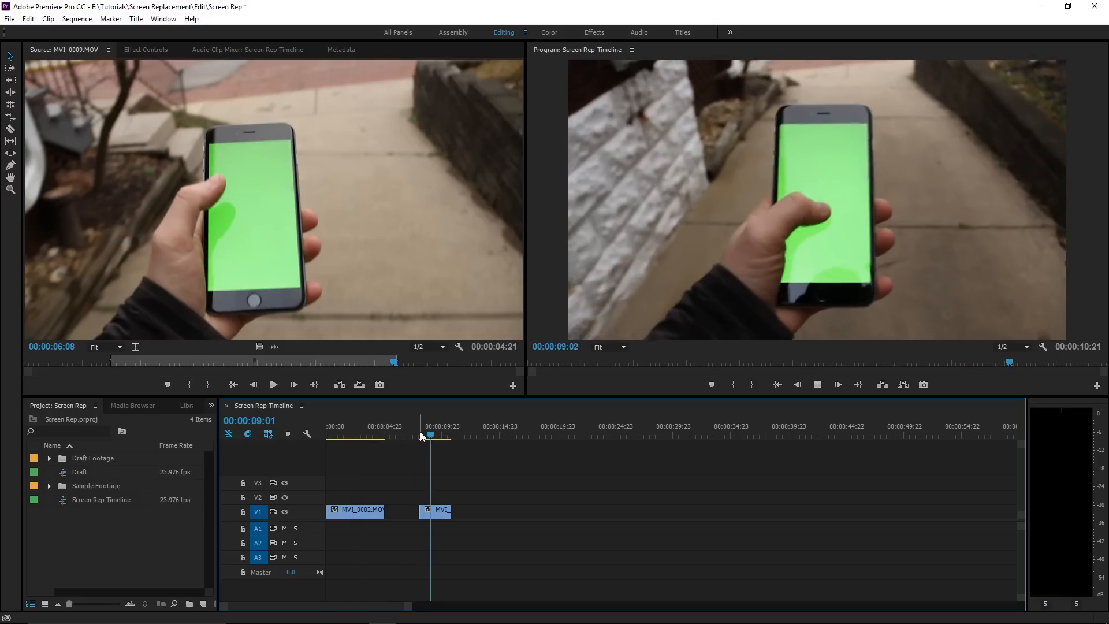
{"action": "mouse_move", "coordinate": [421, 437]}
{"action": "left_mouse_down"}
{"action": "mouse_move", "coordinate": [445, 437]}
{"action": "mouse_move", "coordinate": [421, 441]}
{"action": "left_mouse_up"}
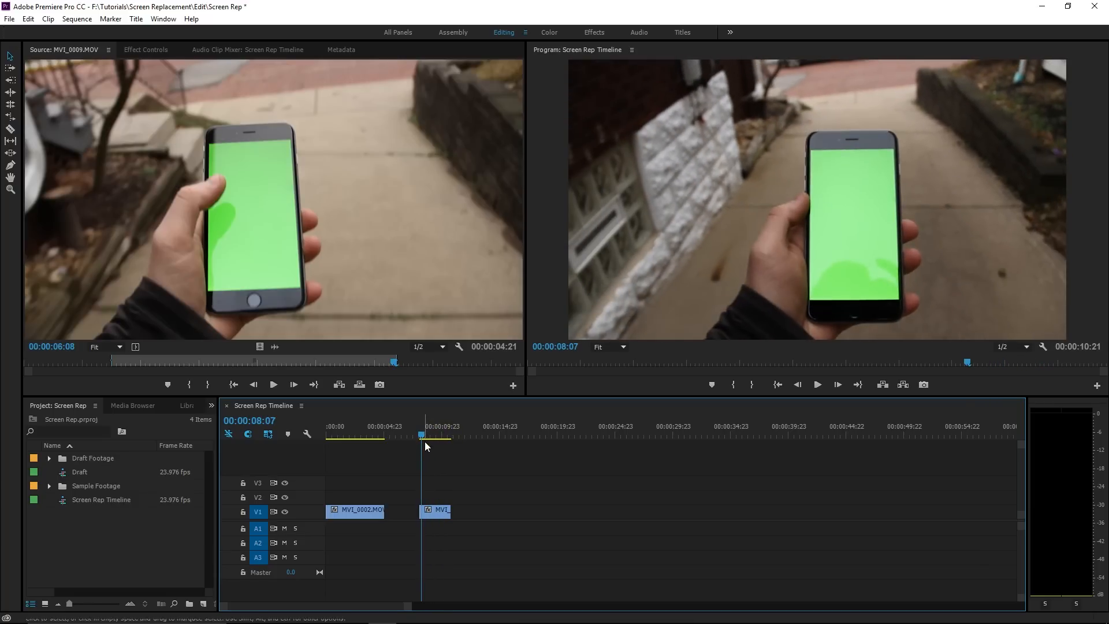
Step: Copy the green-screen phone clip from the Premiere Pro sequence, switch to After Effects and collapse the Example01 folder in the project
{"action": "left_click", "coordinate": [435, 511]}
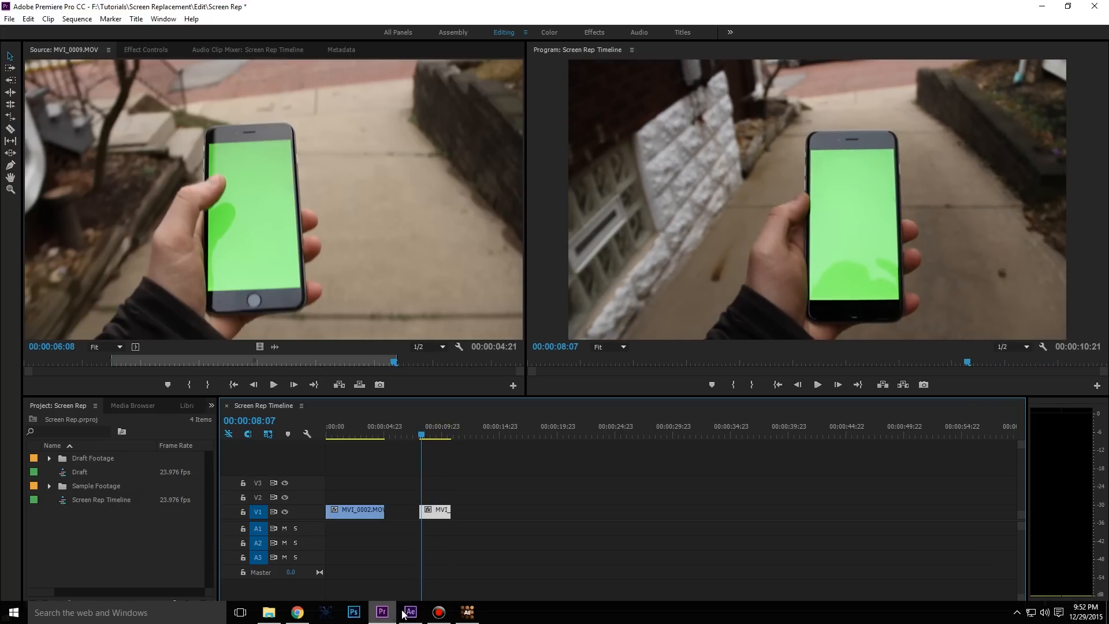
{"action": "left_click", "coordinate": [406, 613]}
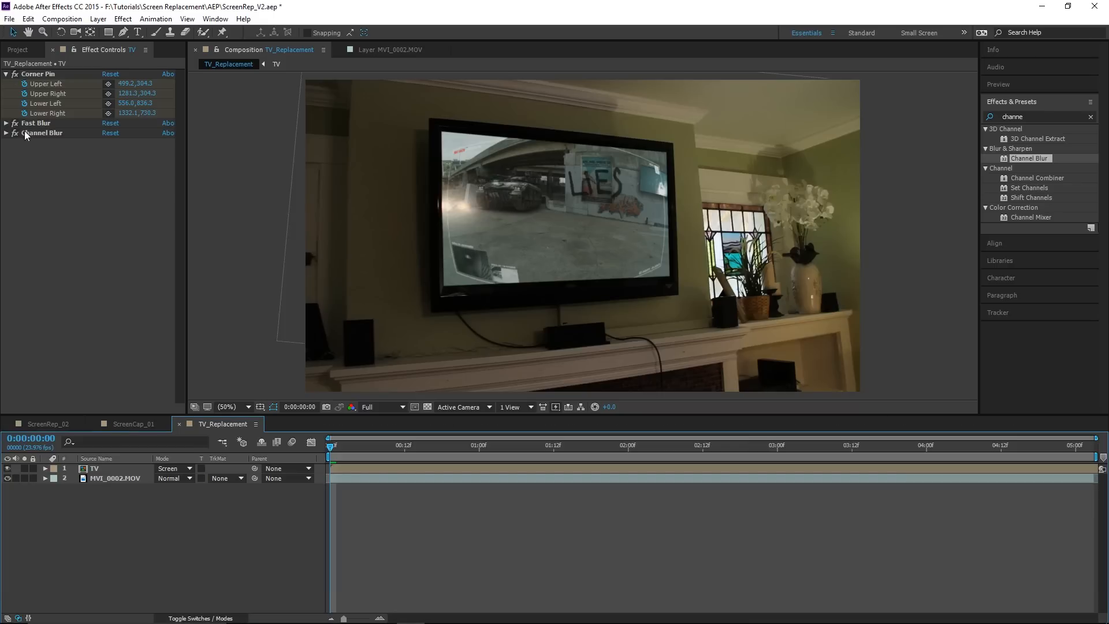
{"action": "left_click", "coordinate": [25, 48]}
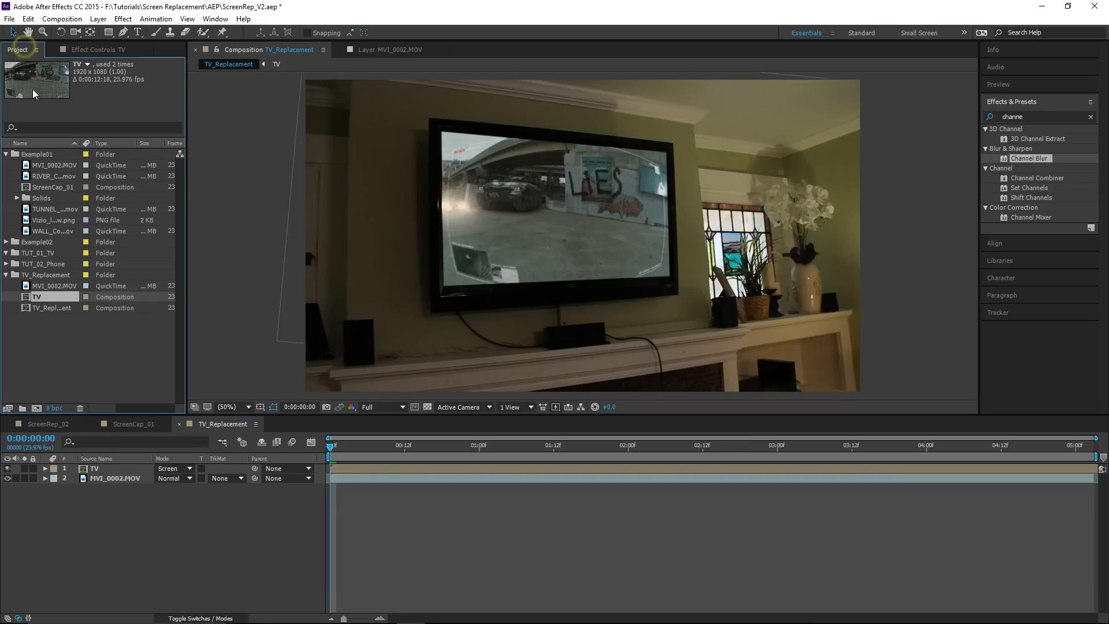
{"action": "left_click", "coordinate": [6, 155]}
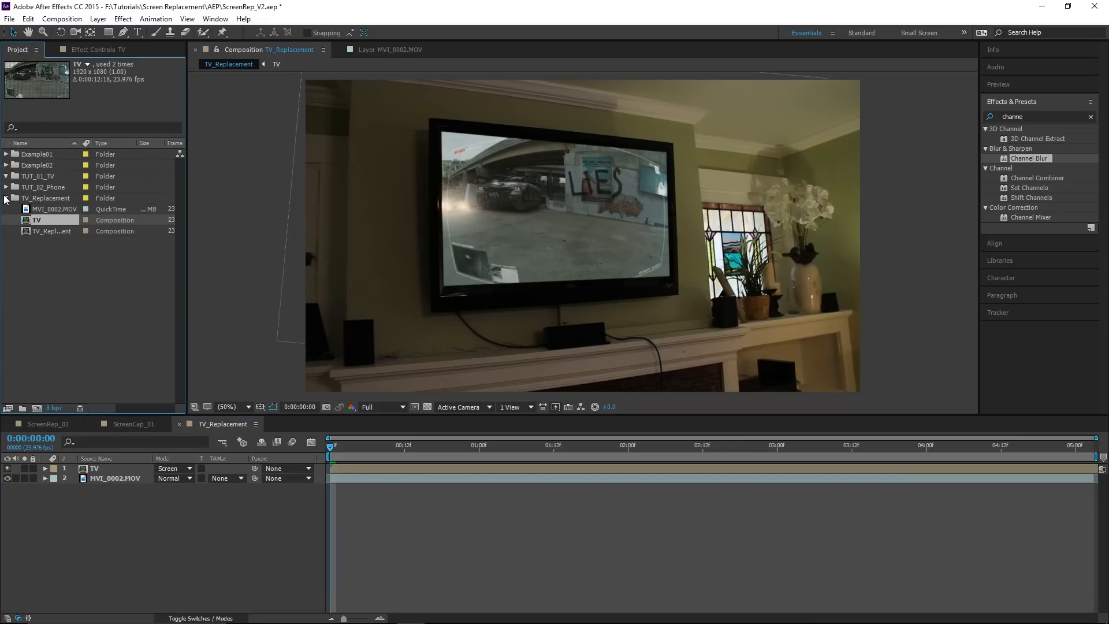
{"action": "left_click", "coordinate": [5, 198]}
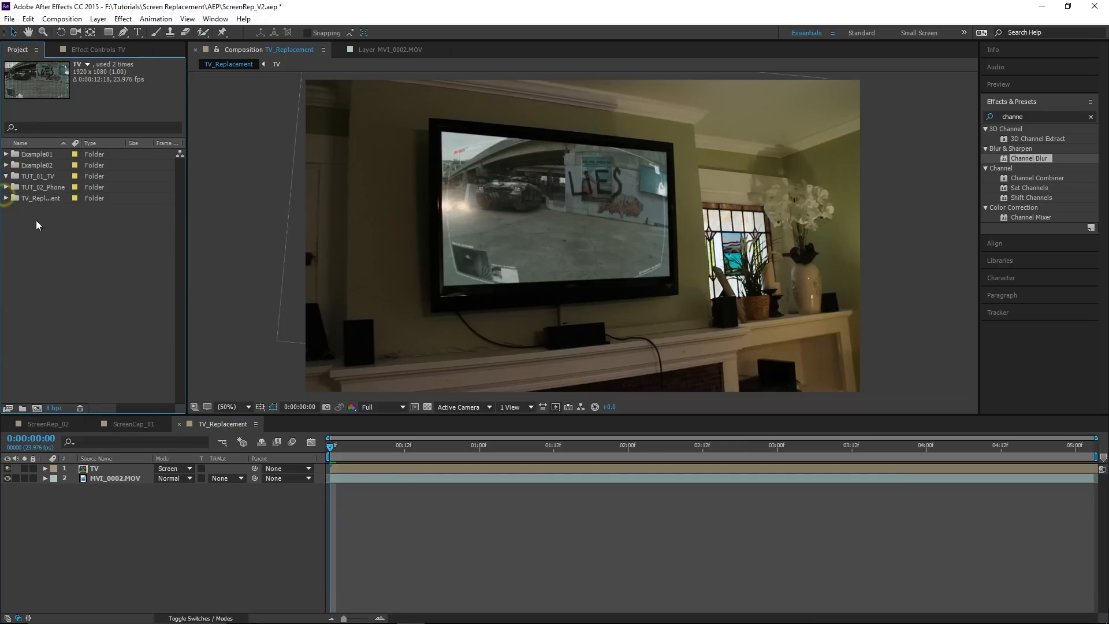
{"action": "left_click", "coordinate": [6, 199]}
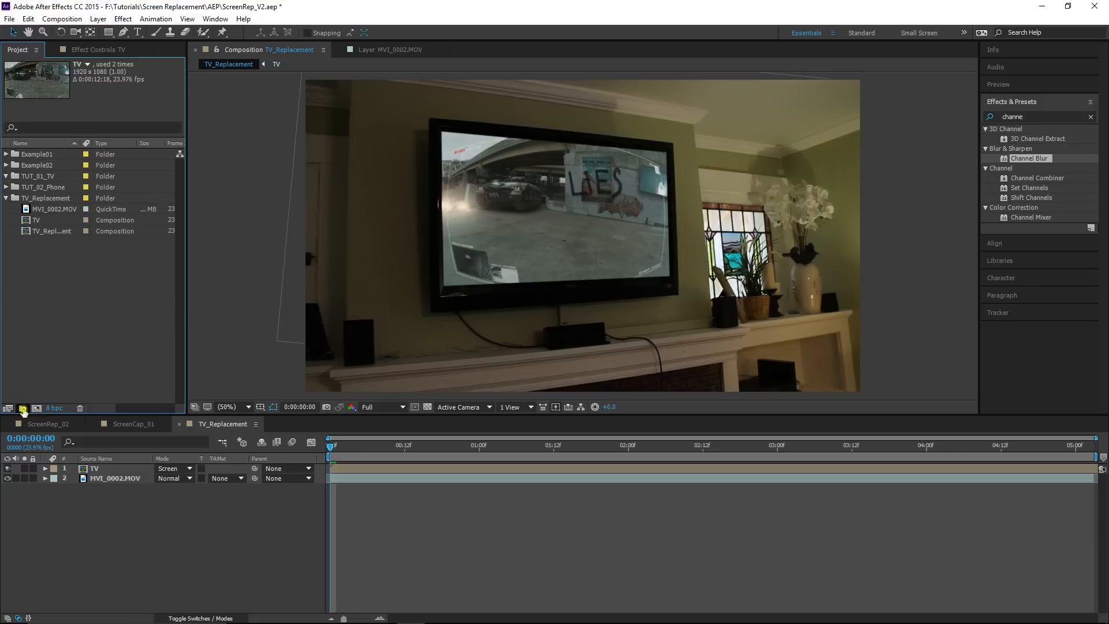
Step: Add a new project folder named Phone Replacement outside the existing folders
{"action": "left_click", "coordinate": [21, 408]}
{"action": "type", "text": "Phone Replacement"}
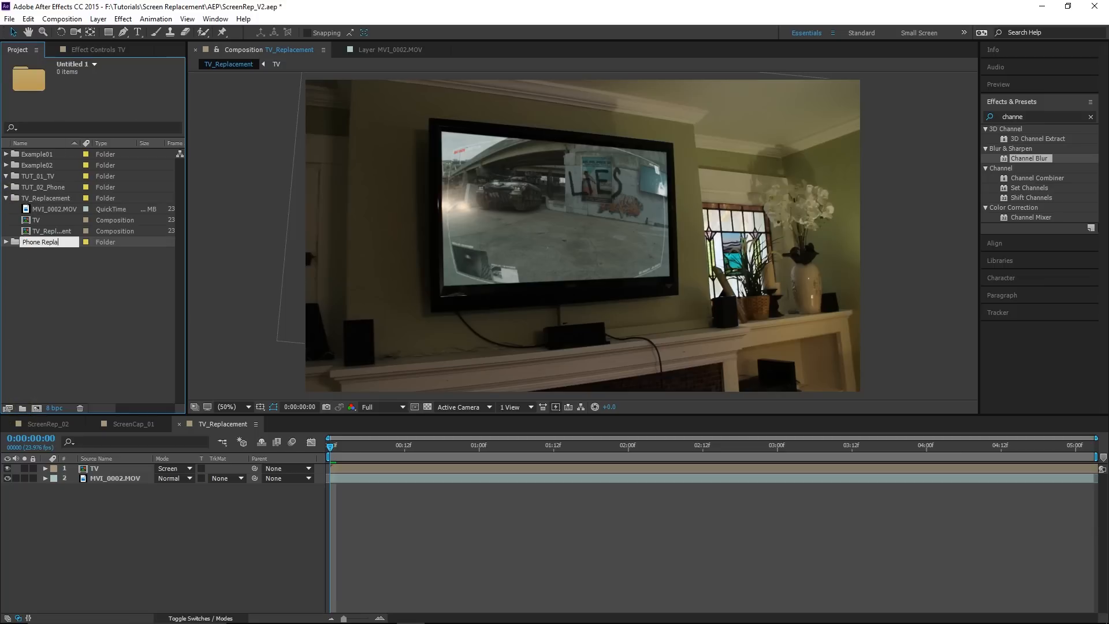
{"action": "left_click", "coordinate": [78, 265]}
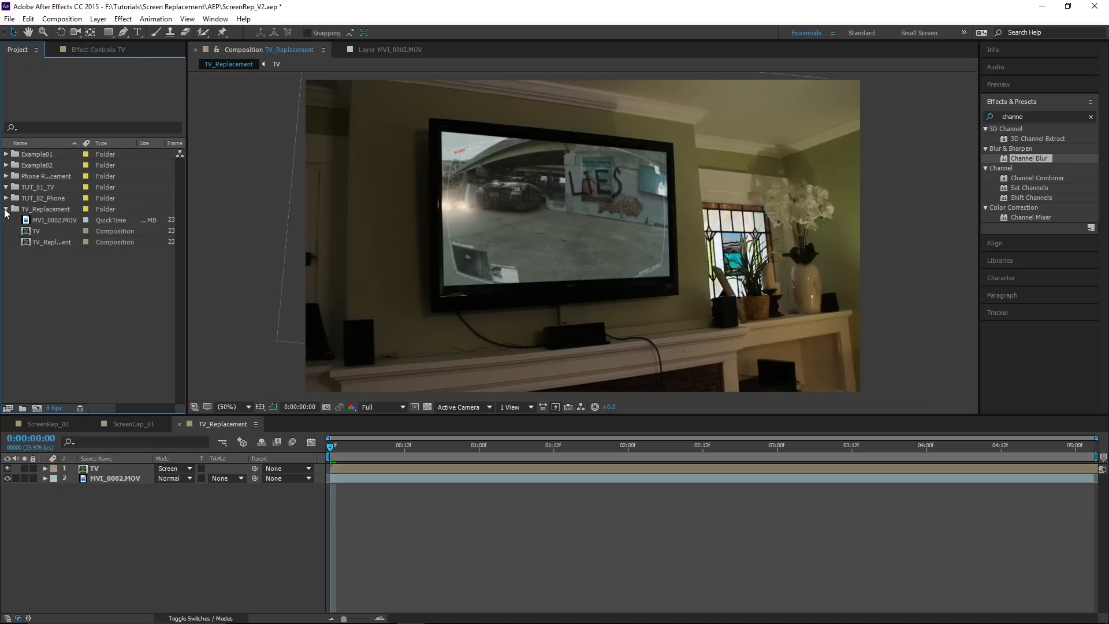
Step: Create a composition named Phone_Repl inside the Phone Replacement folder, keeping the default settings
{"action": "double_click", "coordinate": [28, 177]}
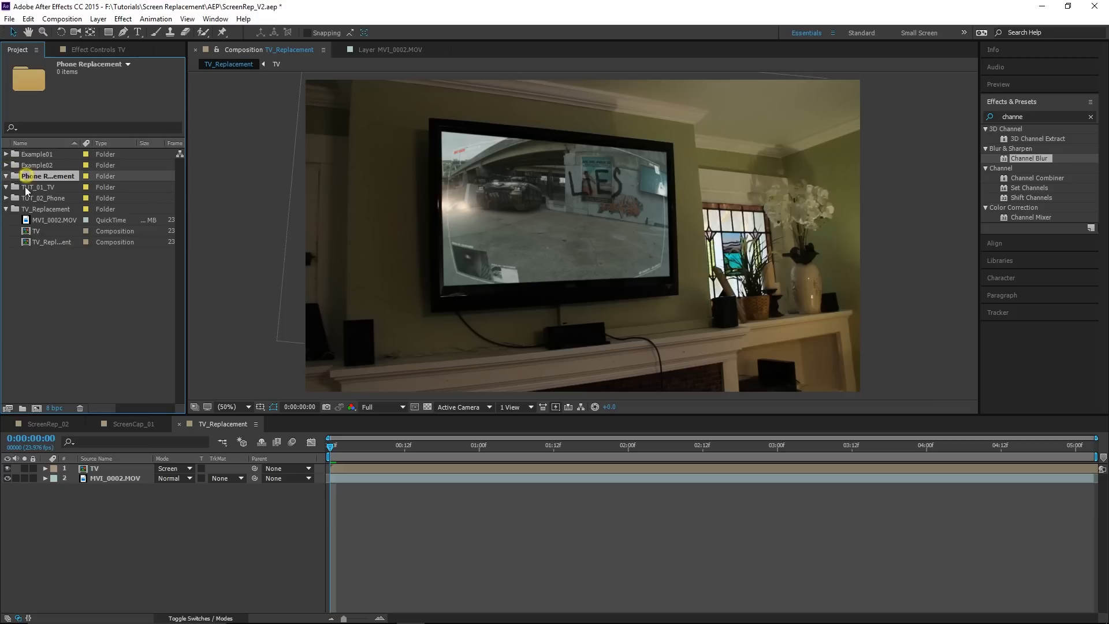
{"action": "left_click", "coordinate": [36, 408]}
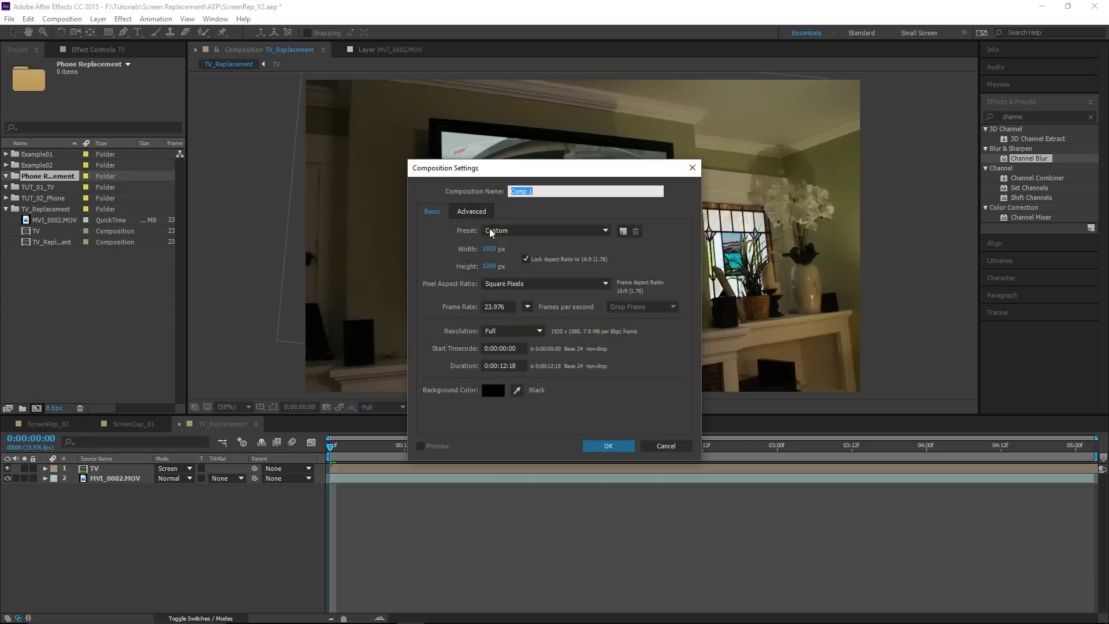
{"action": "type", "text": "Phone_Repl"}
{"action": "left_click", "coordinate": [598, 443]}
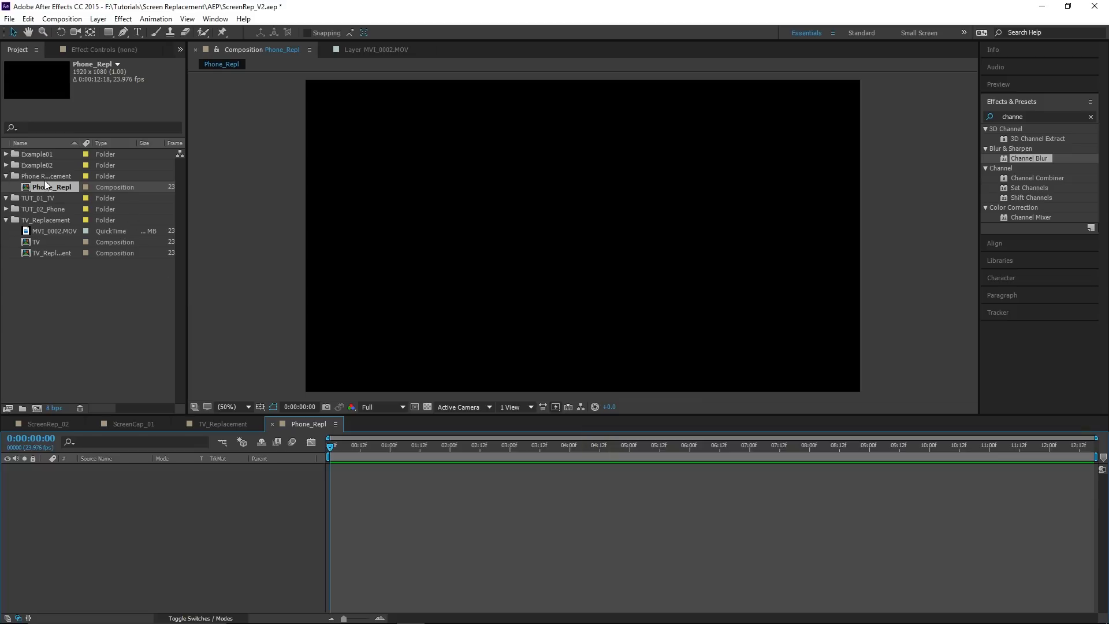
Step: Paste the copied MVI_0009.MOV clip into the Phone_Repl composition and shift it to start at 0:00:00:00
{"action": "left_click", "coordinate": [171, 508]}
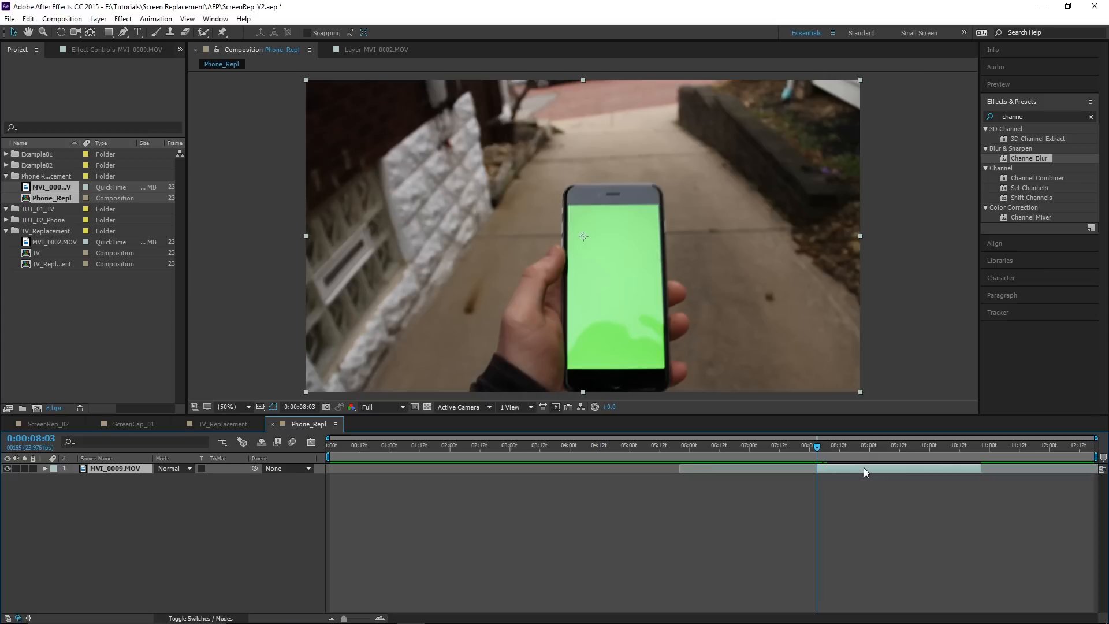
{"action": "left_click_drag", "start_coordinate": [712, 470], "coordinate": [353, 462]}
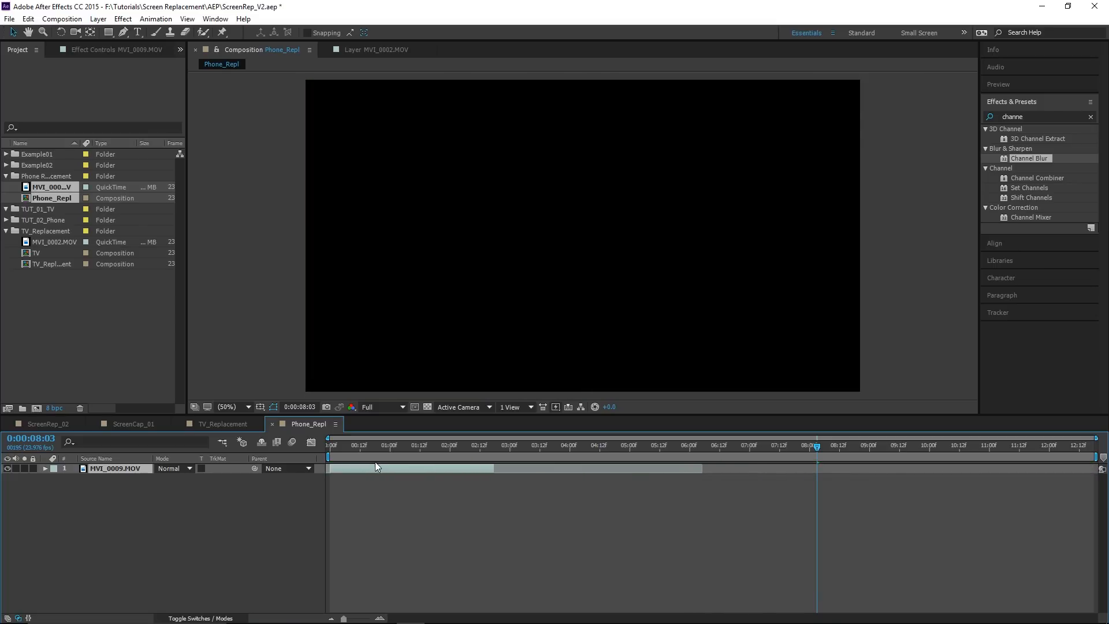
{"action": "left_click", "coordinate": [338, 445]}
{"action": "key", "text": "Home"}
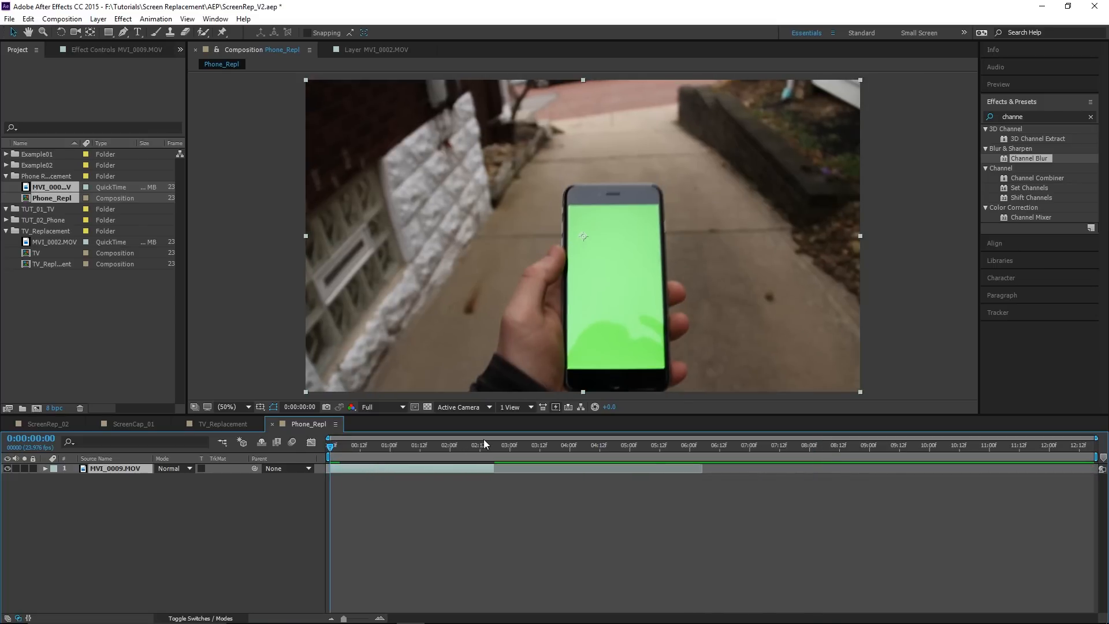
Step: End the work area where the MVI_0009.MOV clip ends, trim the composition to it and return to the start
{"action": "key", "text": "="}
{"action": "left_click_drag", "start_coordinate": [350, 446], "coordinate": [654, 454]}
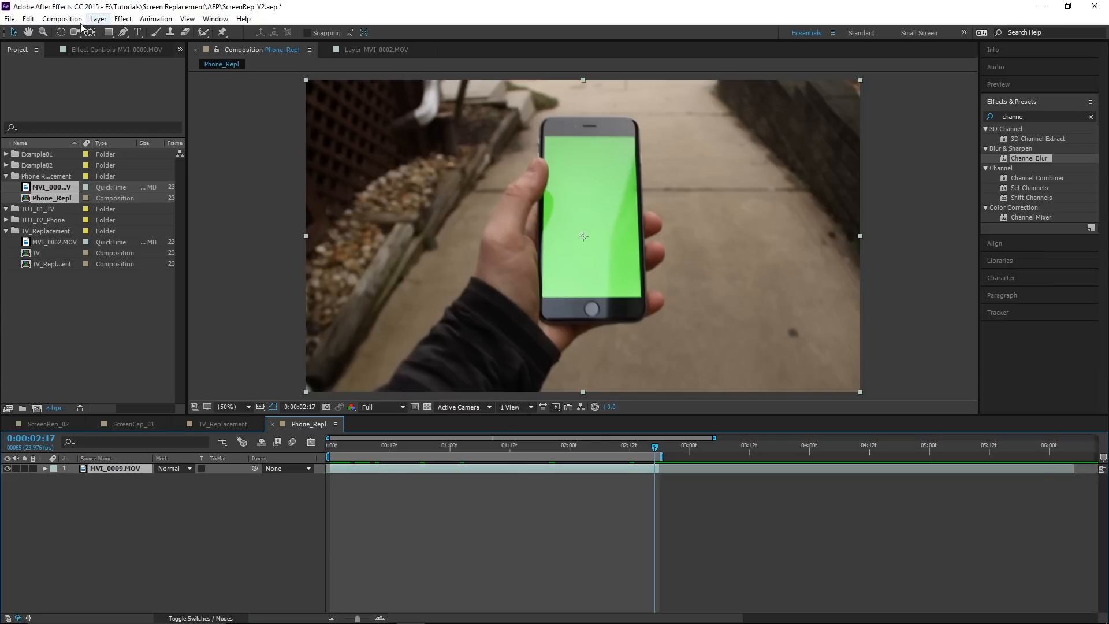
{"action": "left_click", "coordinate": [62, 18]}
{"action": "left_click", "coordinate": [67, 76]}
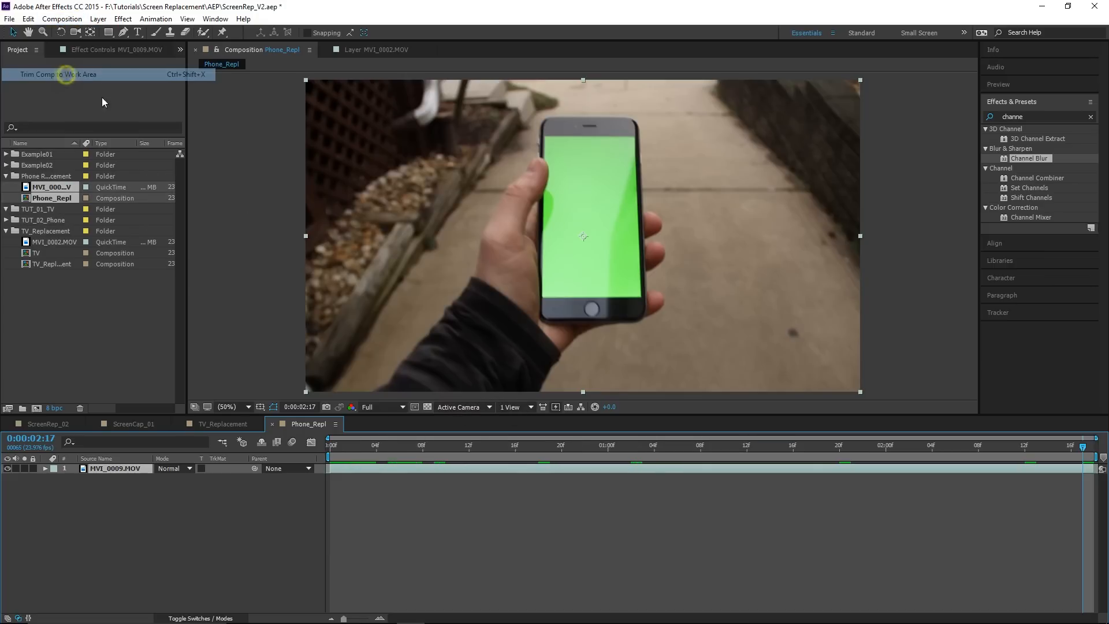
{"action": "left_click", "coordinate": [421, 520]}
{"action": "left_click", "coordinate": [329, 445]}
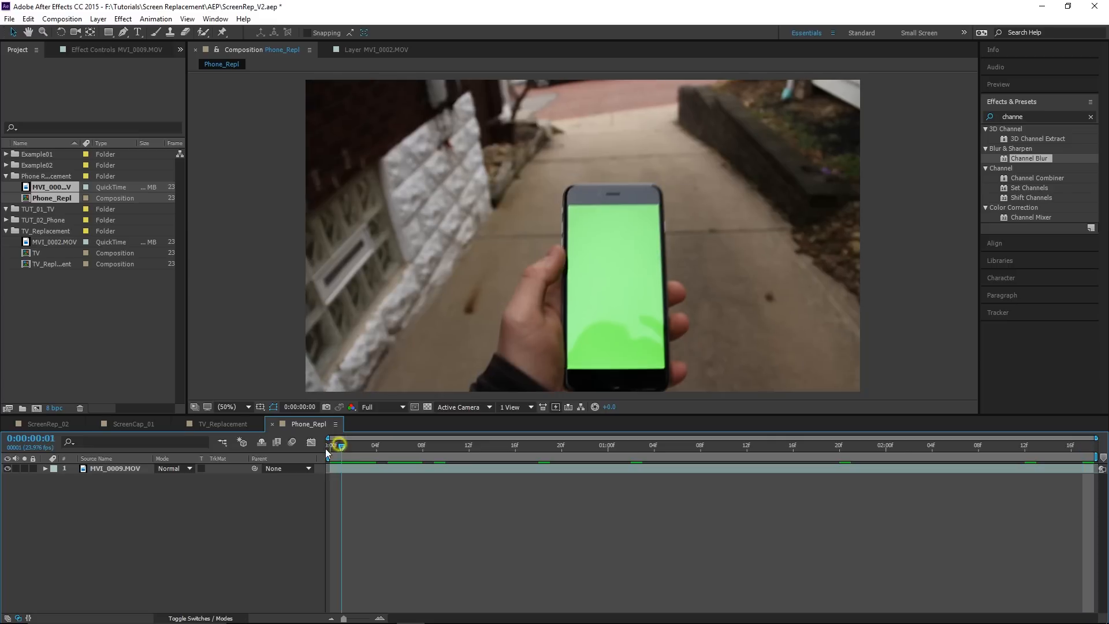
Step: Find the Keylight (1.2) effect and apply it to the MVI_0009.MOV layer
{"action": "left_click", "coordinate": [140, 468]}
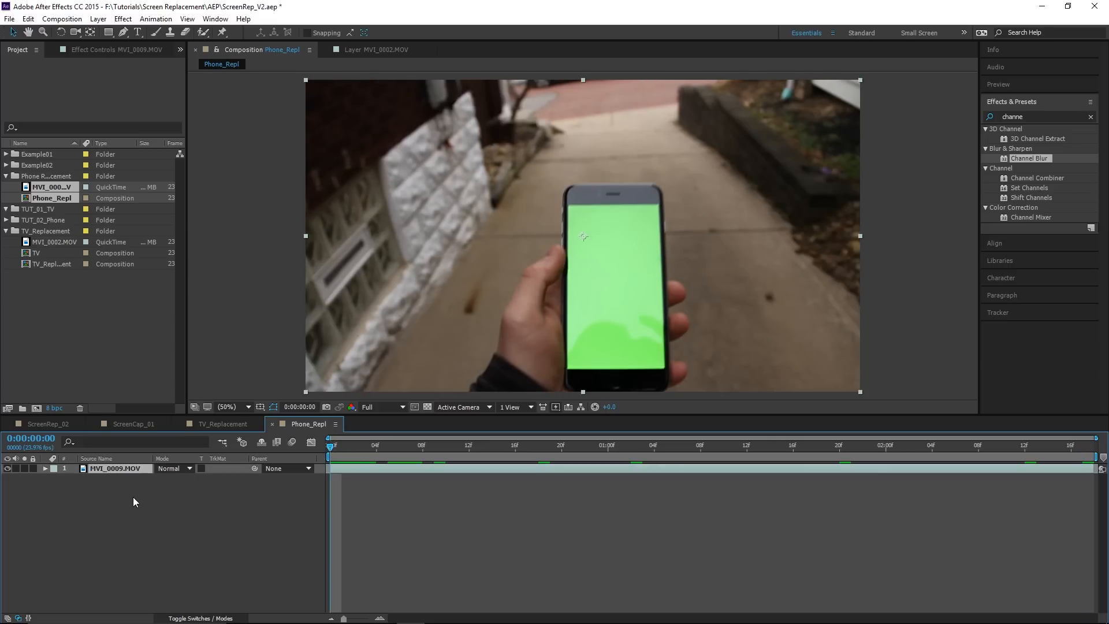
{"action": "left_click", "coordinate": [111, 485]}
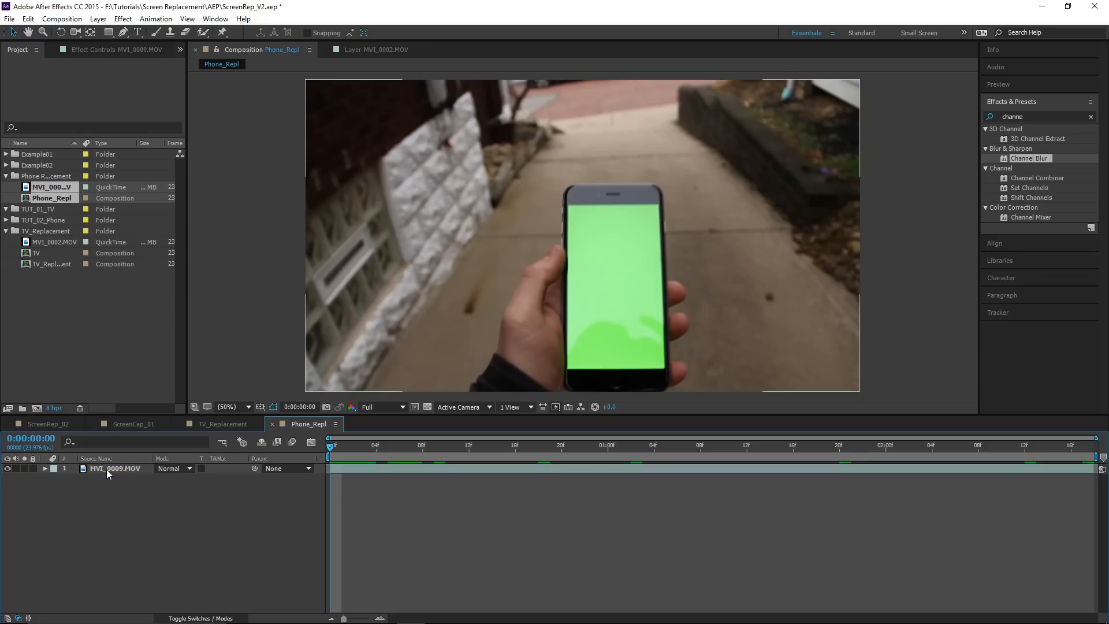
{"action": "left_click", "coordinate": [106, 470]}
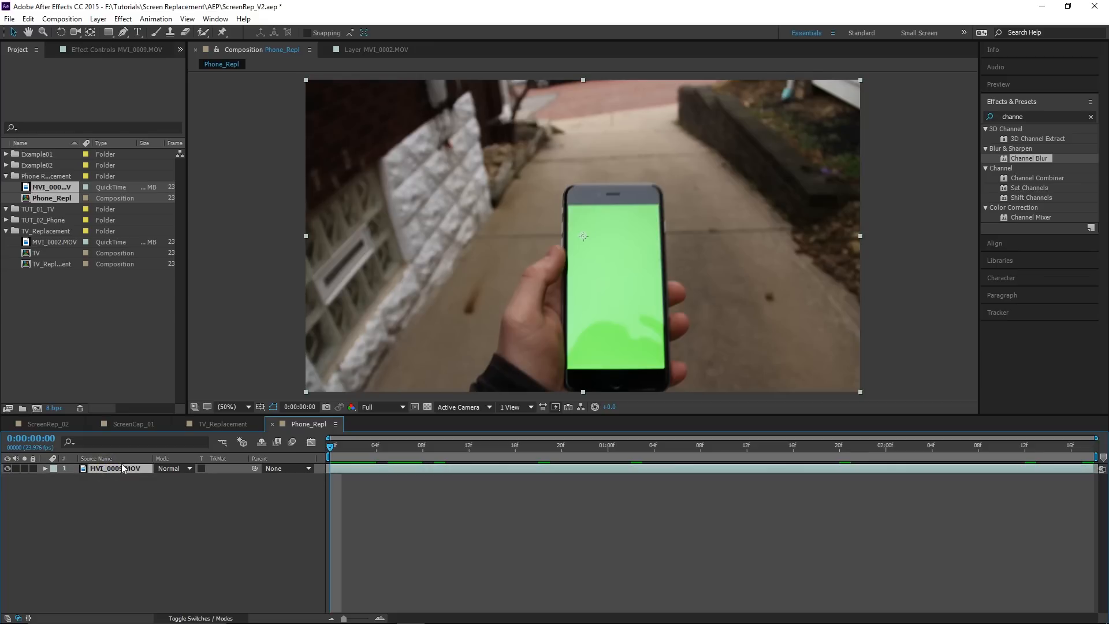
{"action": "left_click", "coordinate": [1035, 116]}
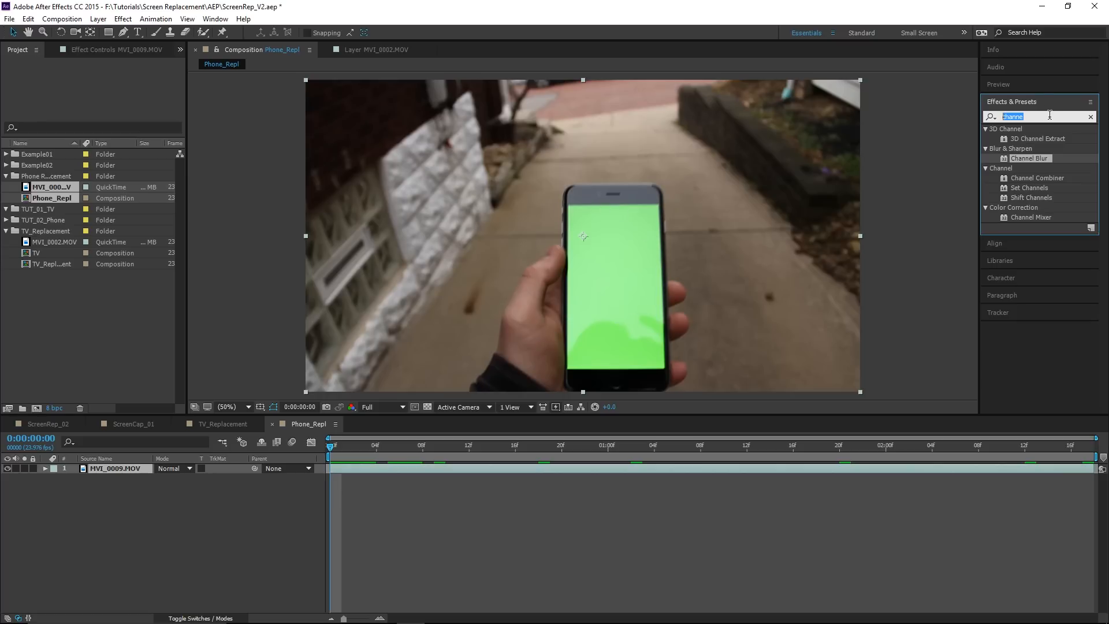
{"action": "type", "text": "Keylight"}
{"action": "left_click_drag", "start_coordinate": [1028, 169], "coordinate": [100, 467]}
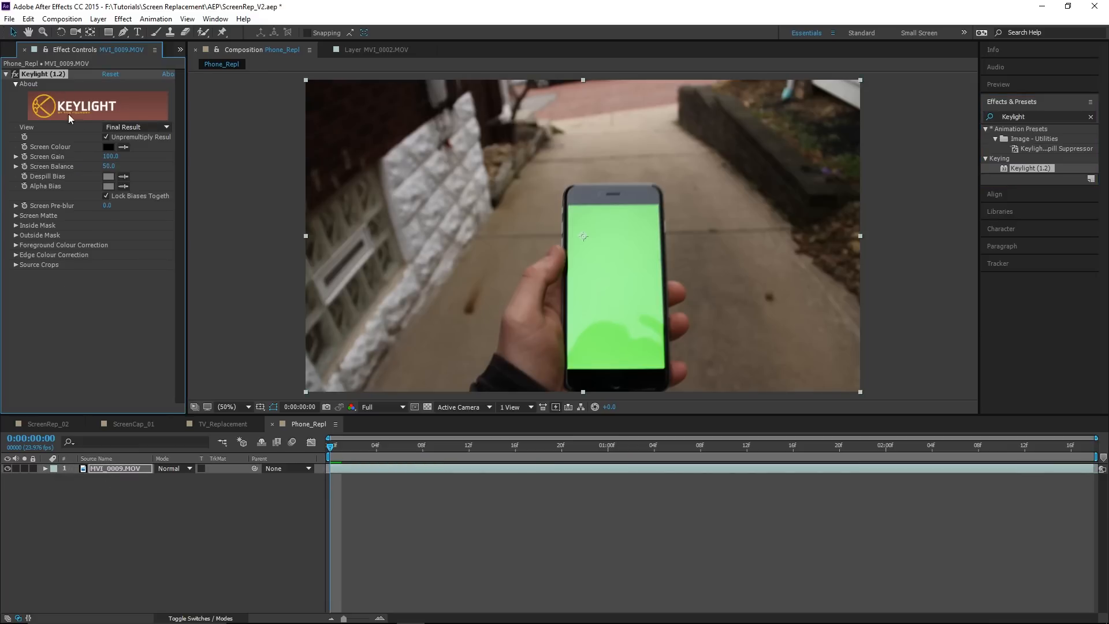
Step: Sample the phone's green display as Keylight's Screen Colour and switch the effect's View to Screen Matte
{"action": "left_click", "coordinate": [123, 148]}
{"action": "left_click", "coordinate": [615, 270]}
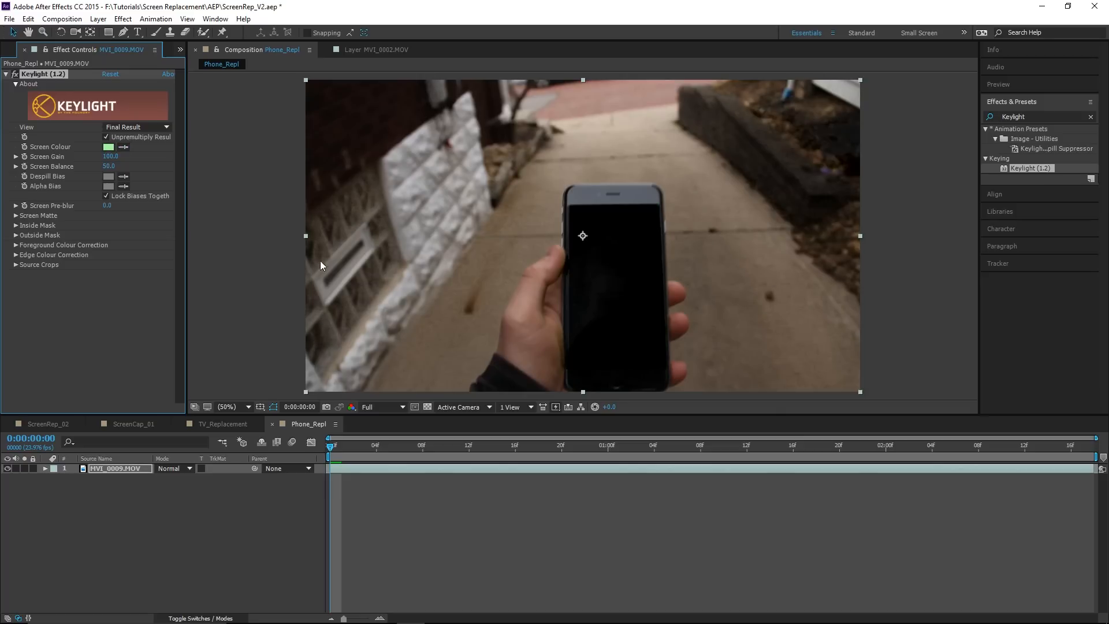
{"action": "left_click", "coordinate": [15, 215]}
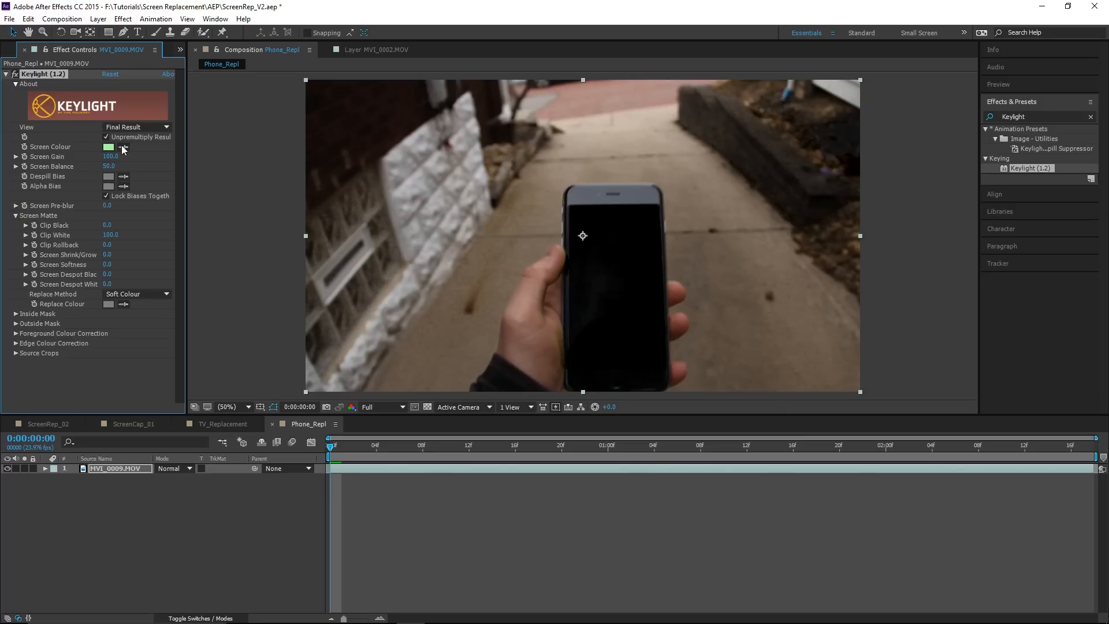
{"action": "left_click", "coordinate": [137, 127]}
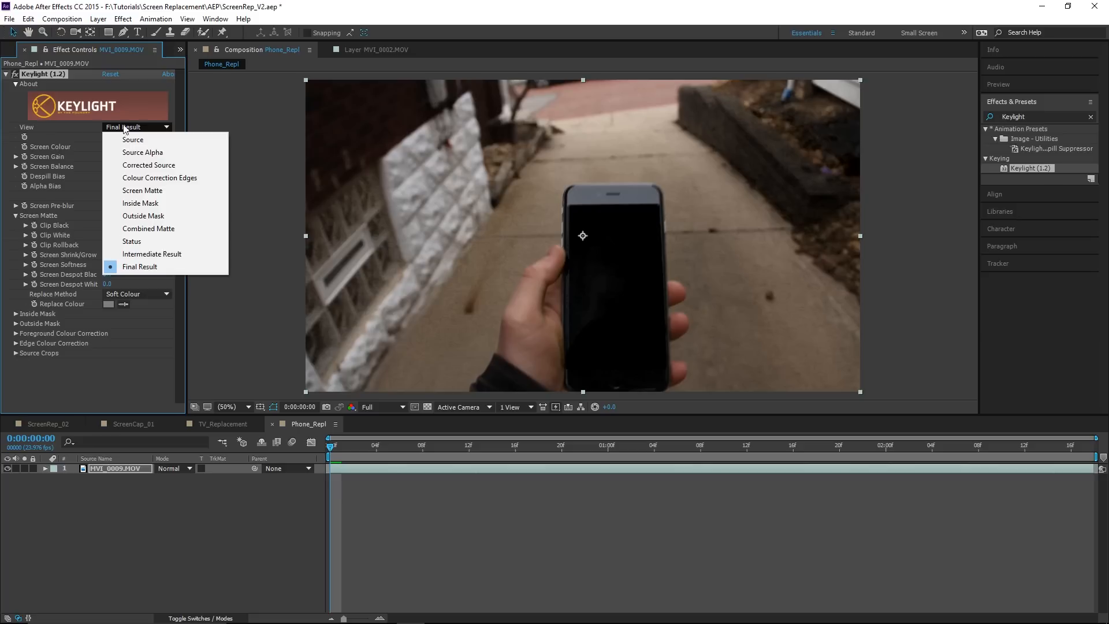
{"action": "left_click", "coordinate": [131, 192]}
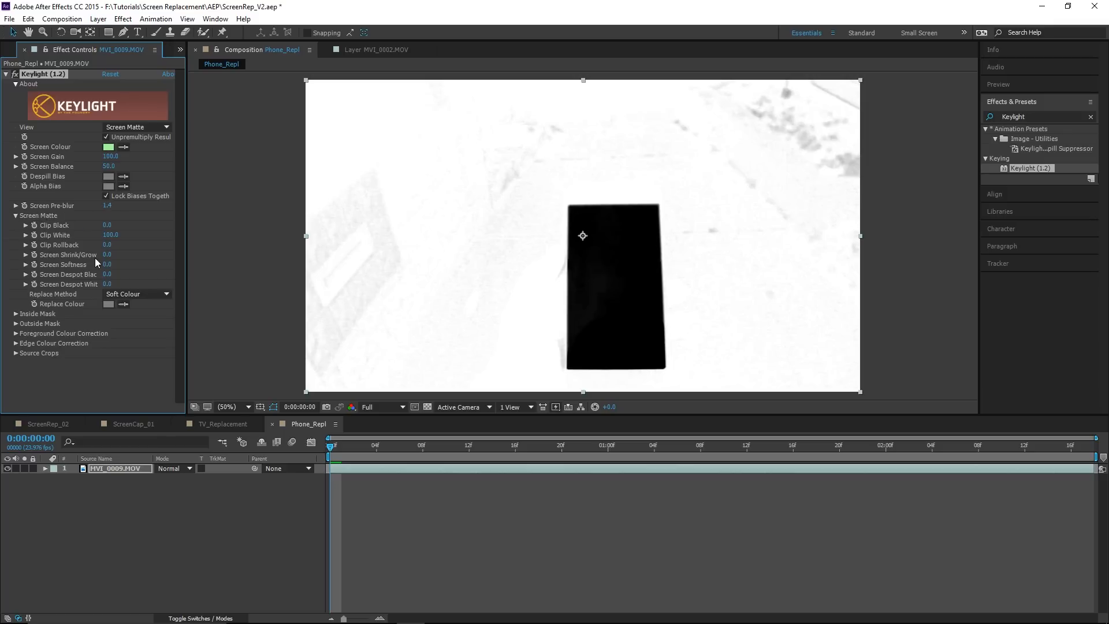
Step: Refine the Keylight matte with Screen Pre-blur 1.4, Screen Softness 2.2 and Clip White 81
{"action": "left_click_drag", "start_coordinate": [107, 264], "coordinate": [124, 265]}
{"action": "left_click", "coordinate": [104, 224]}
{"action": "left_click_drag", "start_coordinate": [105, 225], "coordinate": [98, 234]}
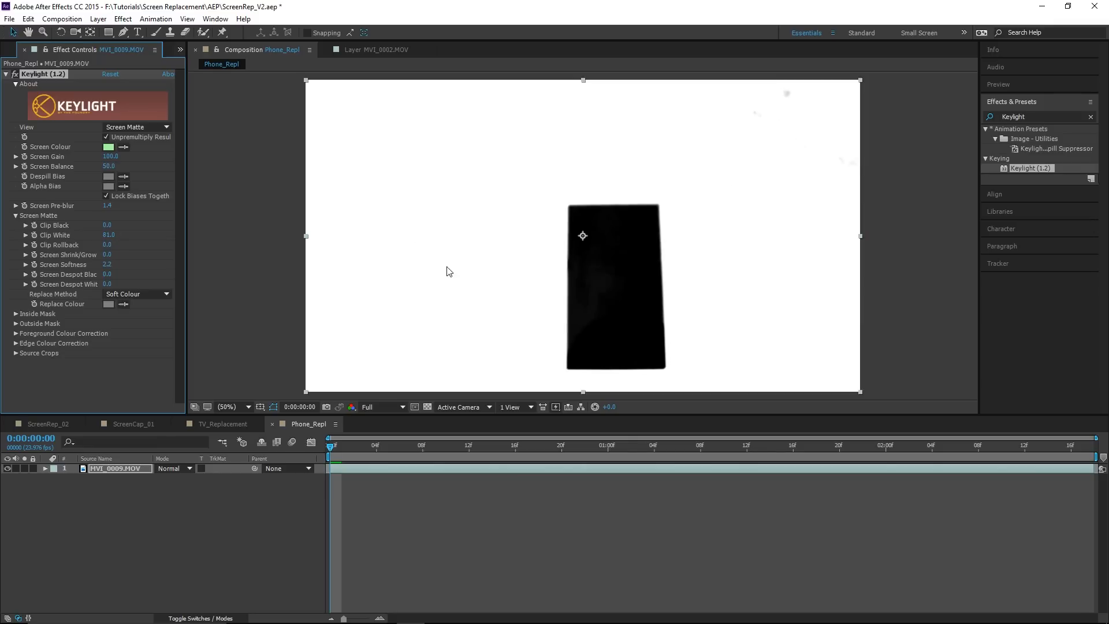
Step: Return Keylight's View to Final Result
{"action": "left_click", "coordinate": [6, 74]}
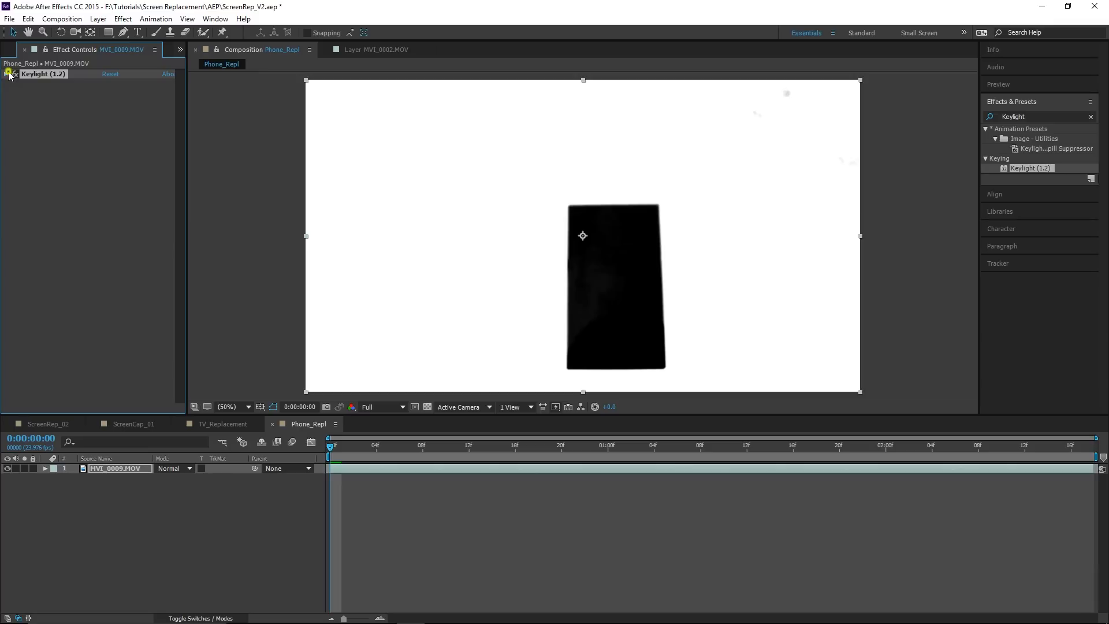
{"action": "left_click", "coordinate": [6, 74]}
{"action": "left_click", "coordinate": [133, 127]}
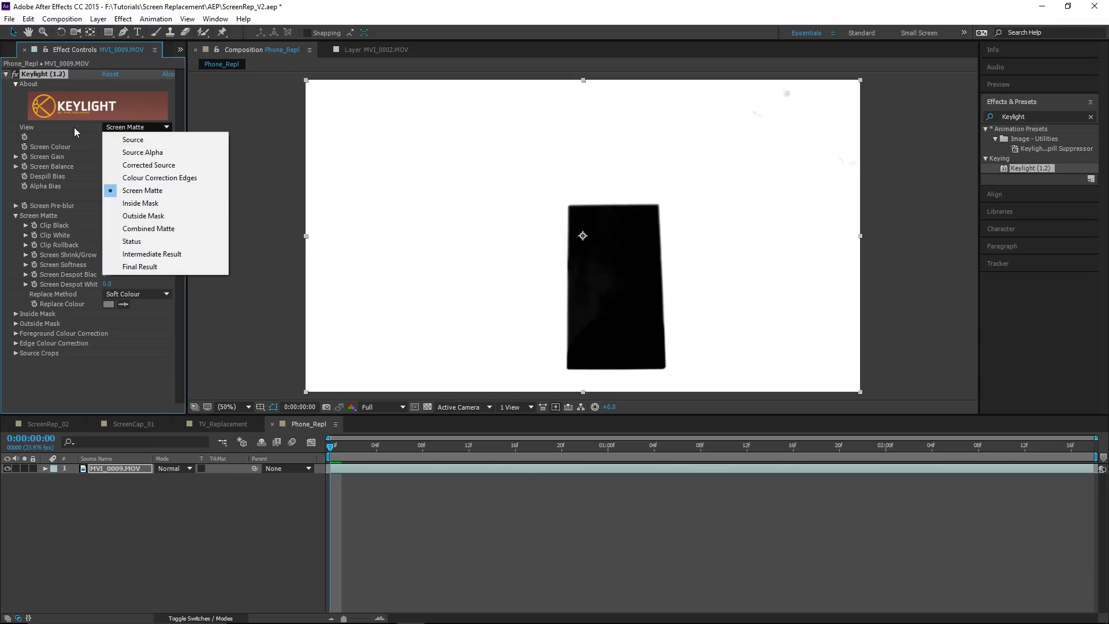
{"action": "left_click", "coordinate": [140, 268]}
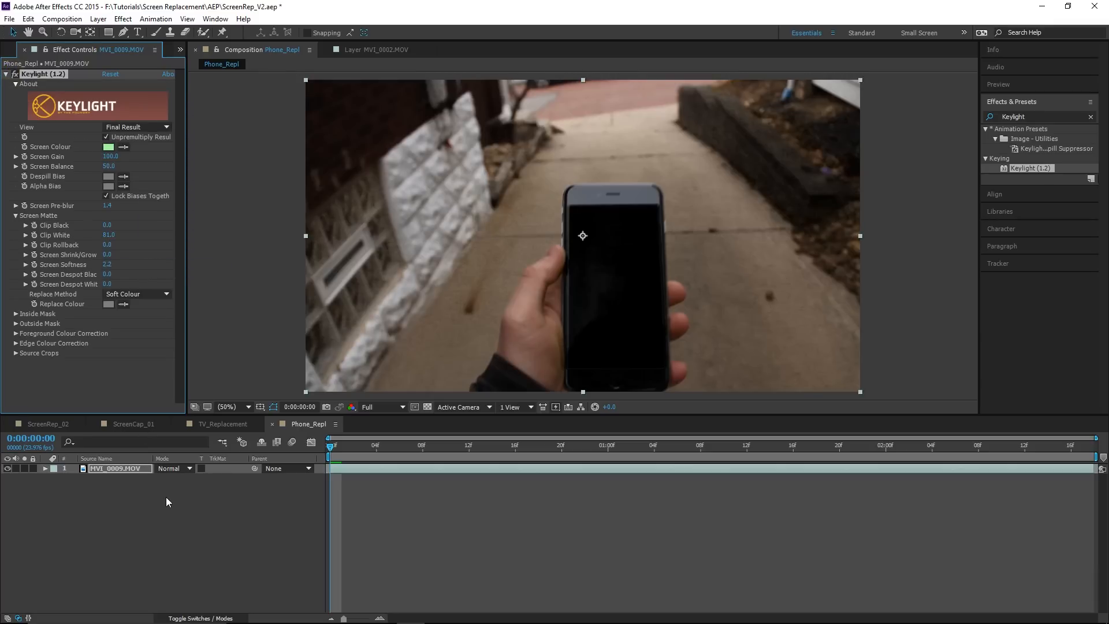
Step: Create a comp-size dark gray solid (RGB 79, 79, 79) and place it beneath the MVI_0009.MOV layer
{"action": "left_click", "coordinate": [94, 496]}
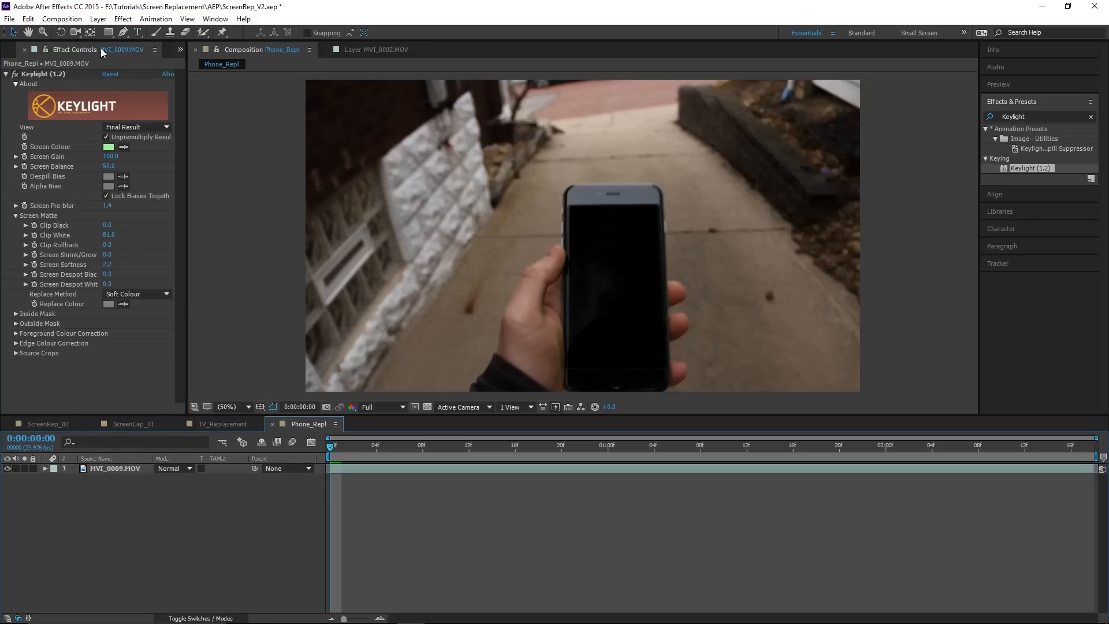
{"action": "left_click", "coordinate": [98, 19]}
{"action": "mouse_move", "coordinate": [100, 38]}
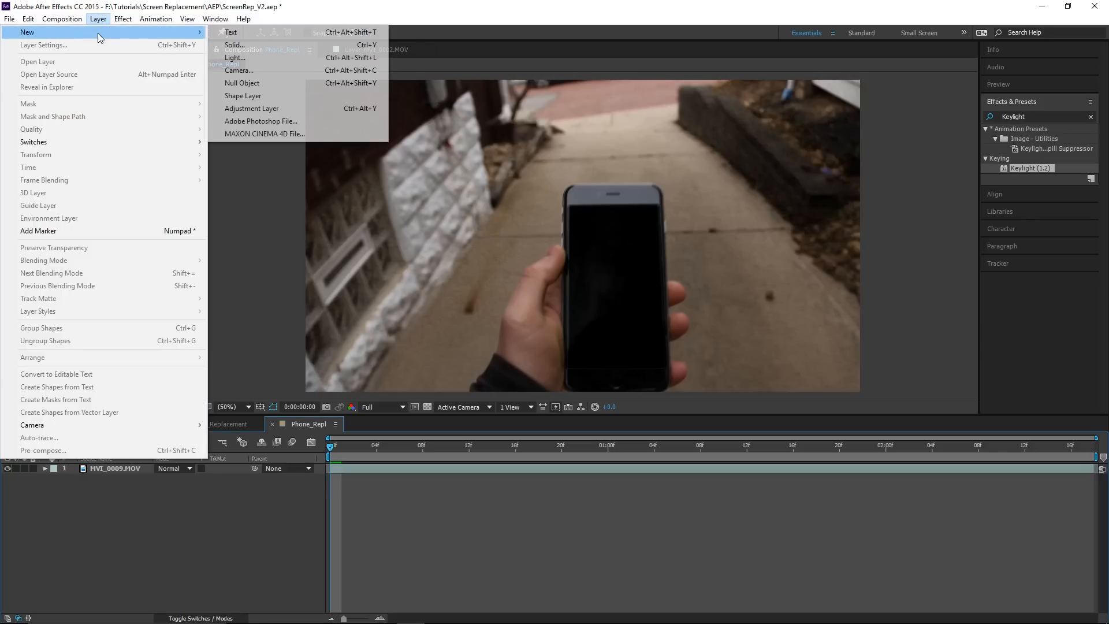
{"action": "left_click", "coordinate": [249, 43]}
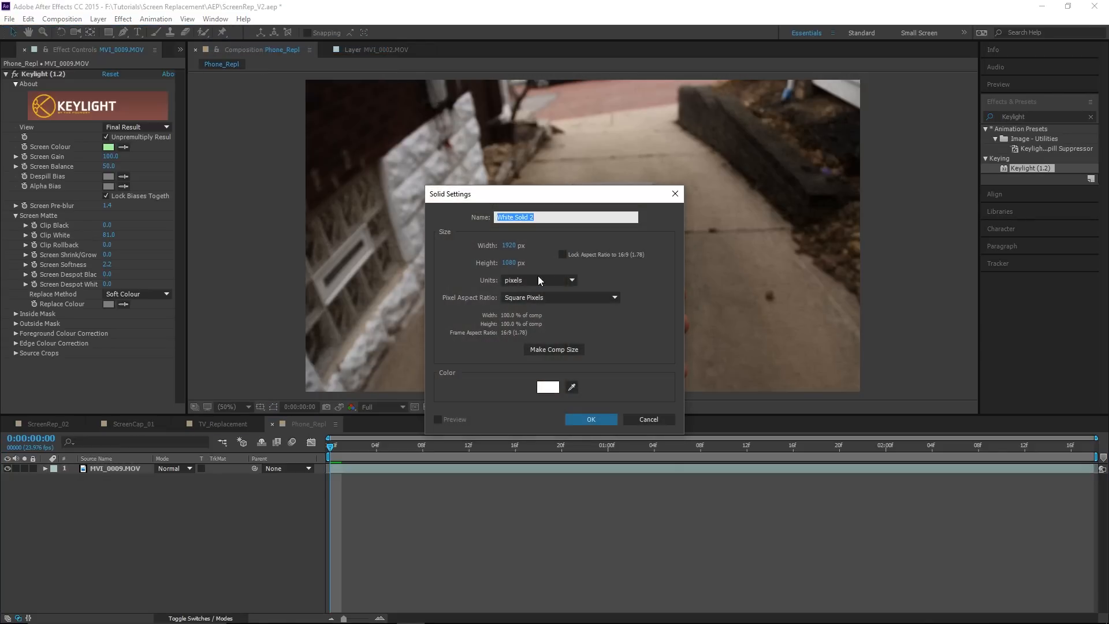
{"action": "left_click", "coordinate": [545, 386]}
{"action": "left_click_drag", "start_coordinate": [604, 340], "coordinate": [474, 358]}
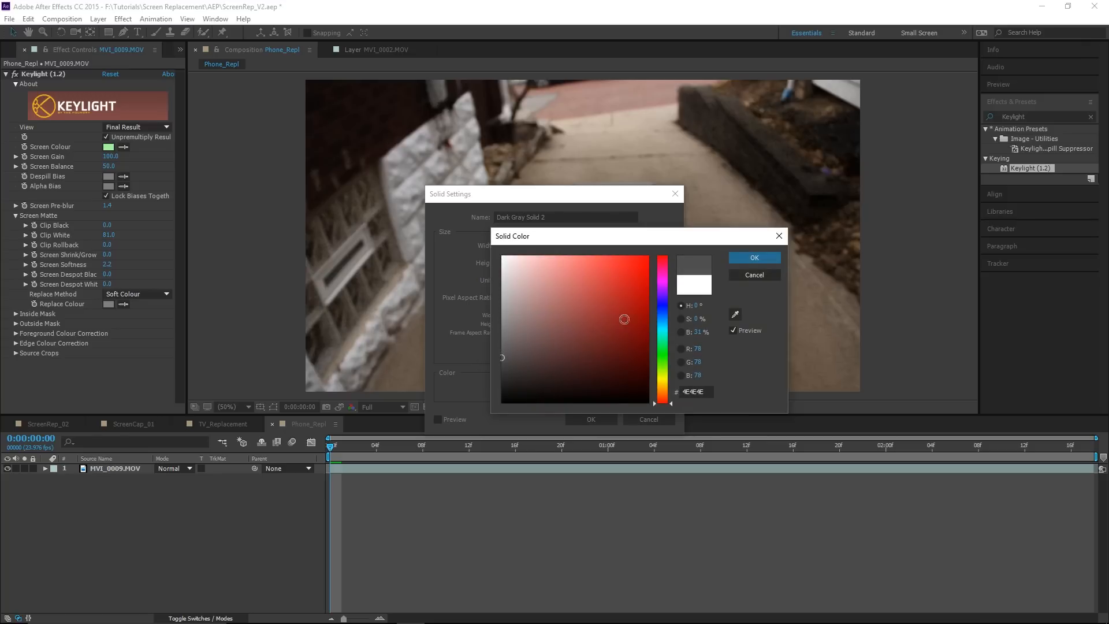
{"action": "left_click", "coordinate": [777, 261]}
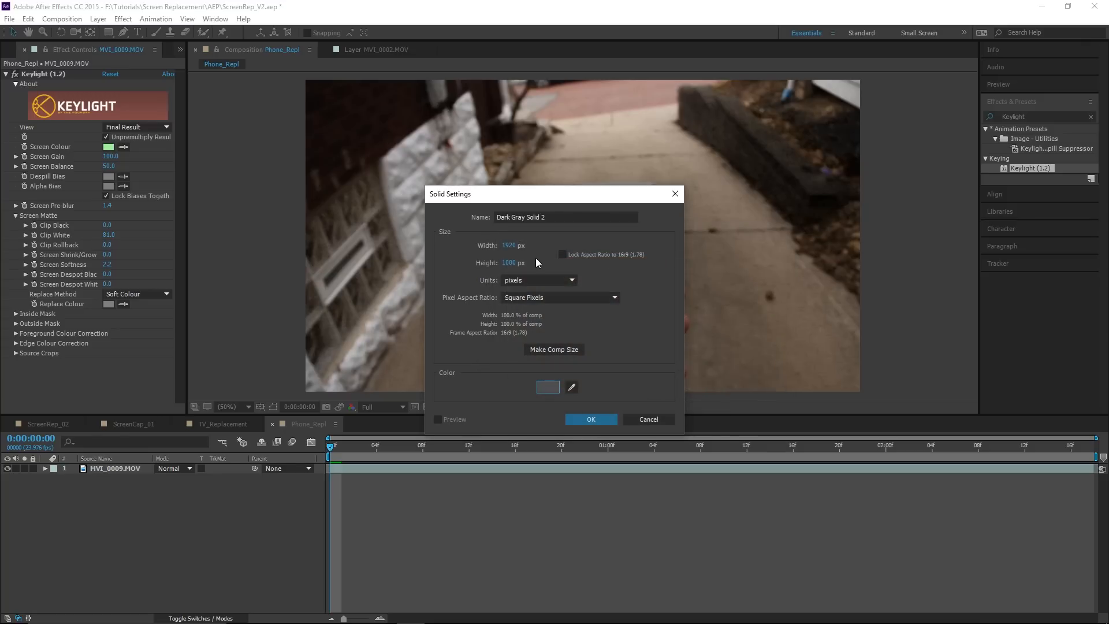
{"action": "left_click", "coordinate": [588, 419]}
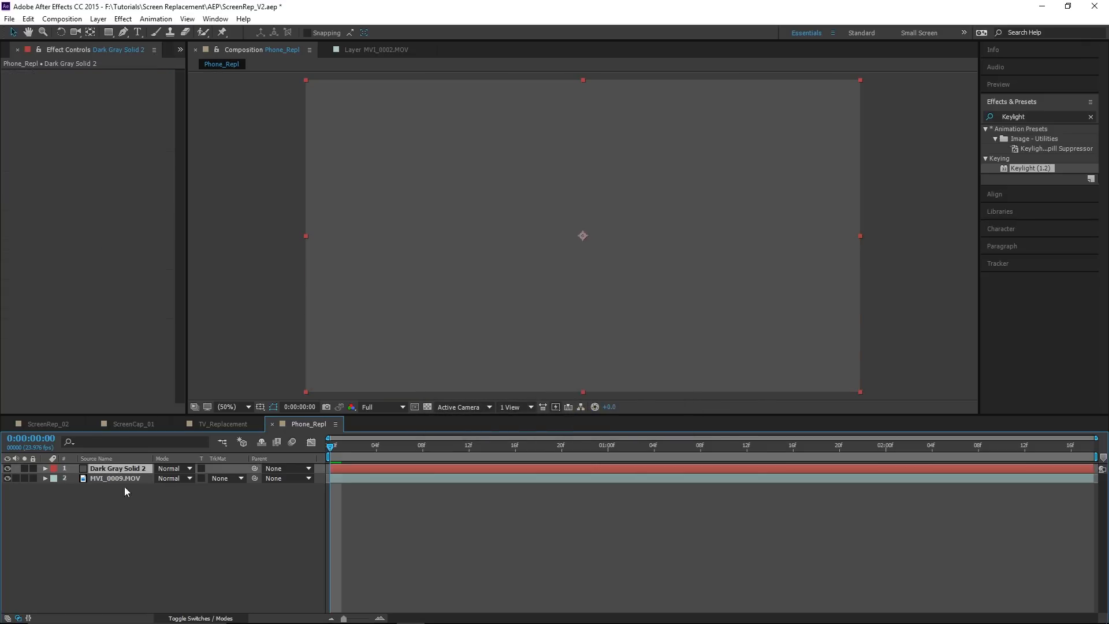
{"action": "left_click_drag", "start_coordinate": [123, 468], "coordinate": [118, 488]}
{"action": "left_click", "coordinate": [162, 546]}
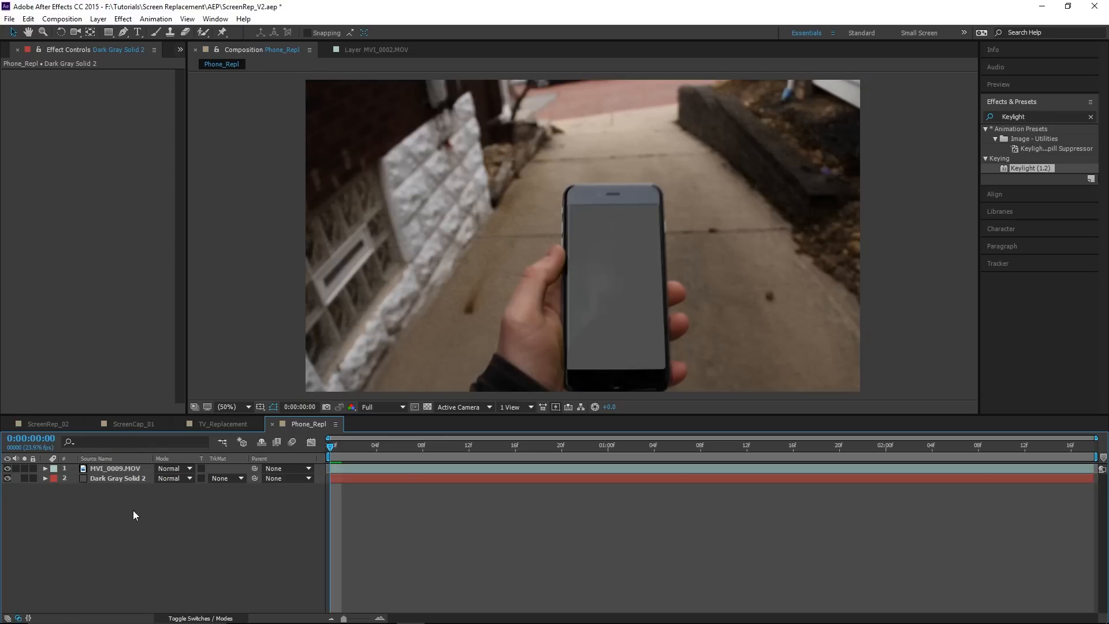
Step: Apply Channel Blur to the MVI_0009.MOV layer with Alpha Blurriness 3.0 and Repeat Edge Pixels enabled
{"action": "left_click", "coordinate": [102, 469]}
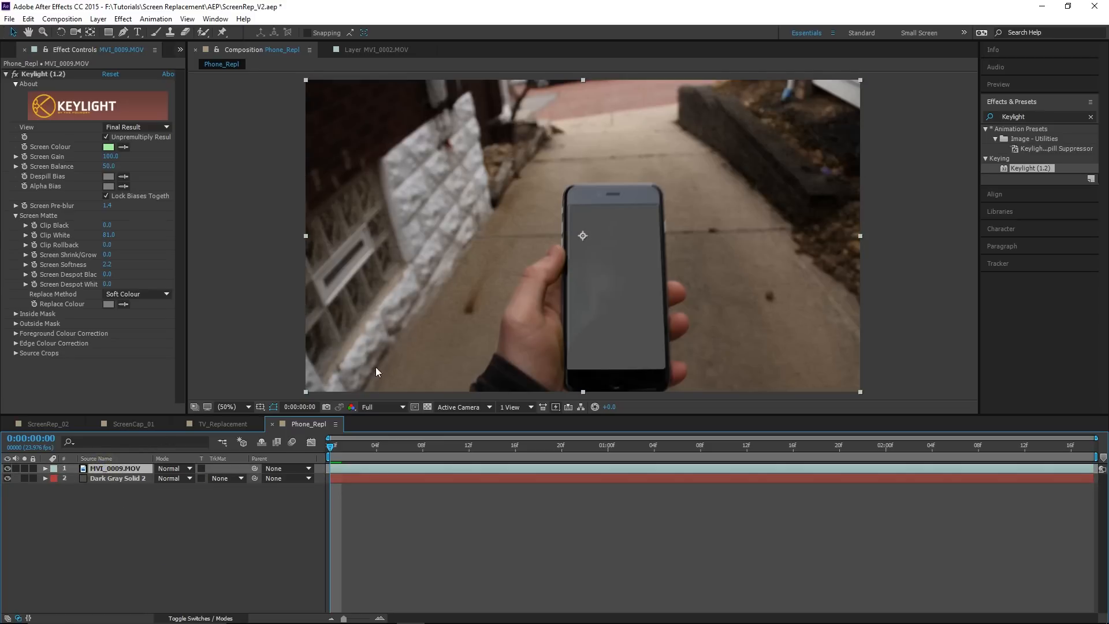
{"action": "double_click", "coordinate": [1028, 116]}
{"action": "type", "text": "chann"}
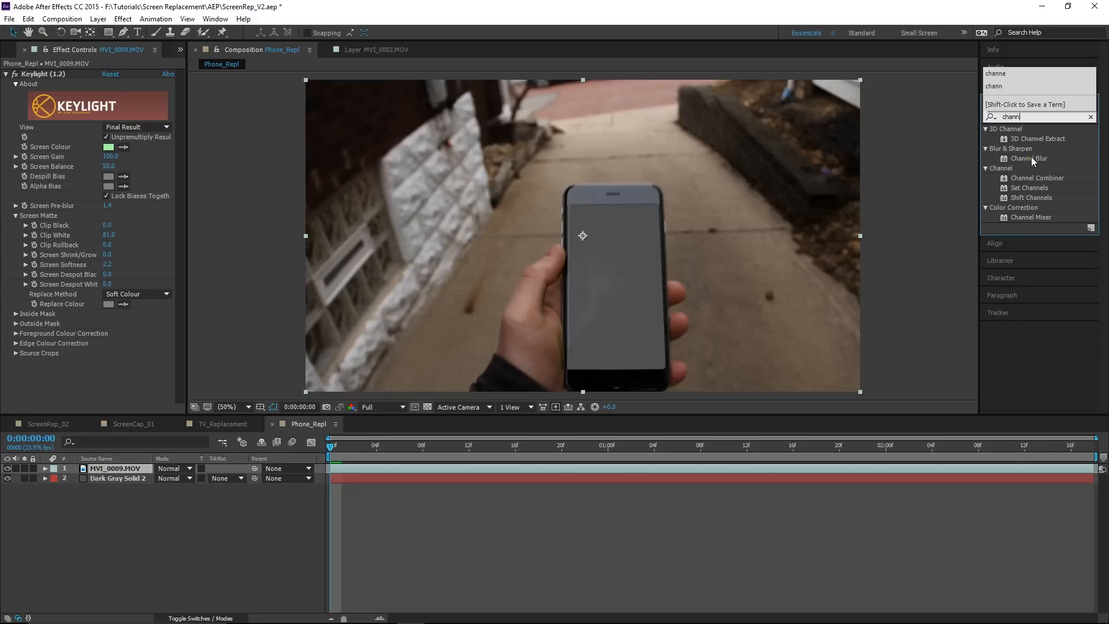
{"action": "left_click_drag", "start_coordinate": [1033, 161], "coordinate": [158, 401]}
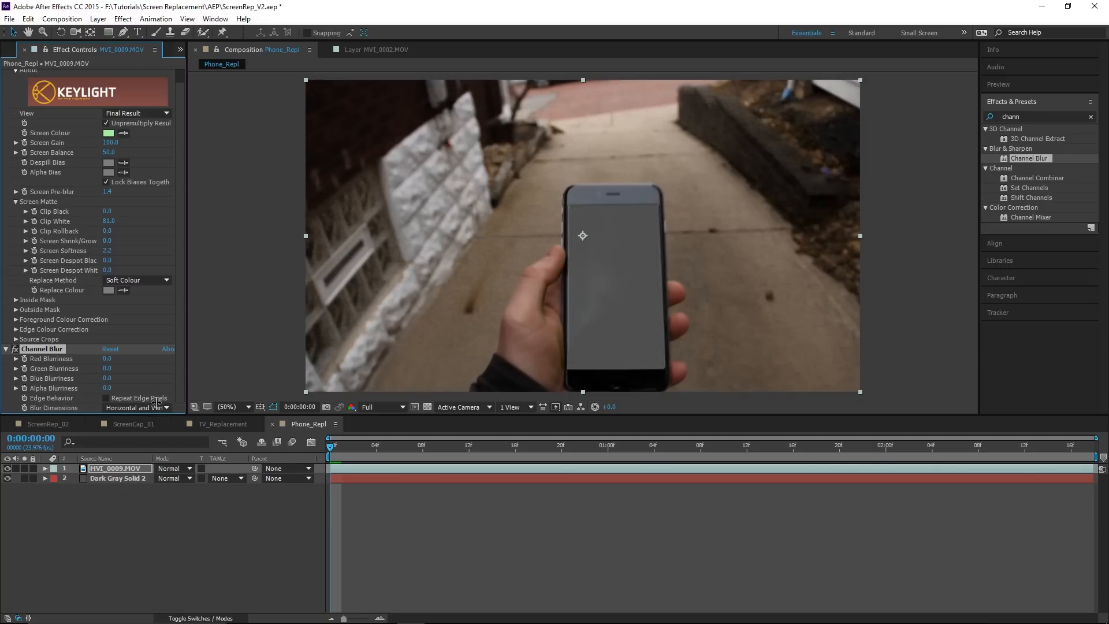
{"action": "left_click", "coordinate": [149, 502]}
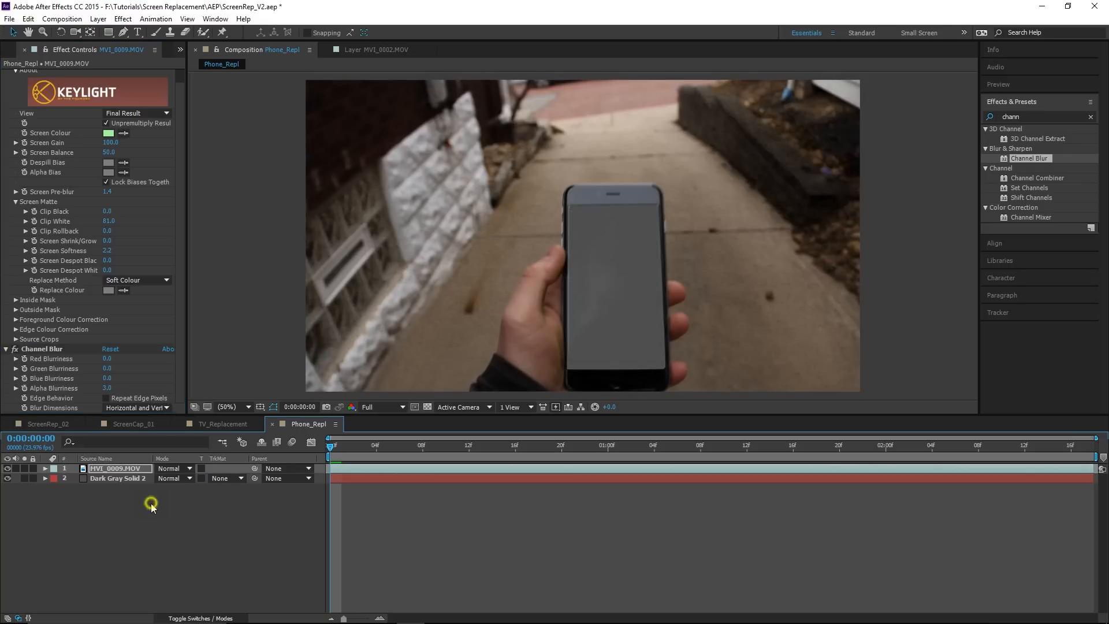
{"action": "left_click", "coordinate": [106, 398]}
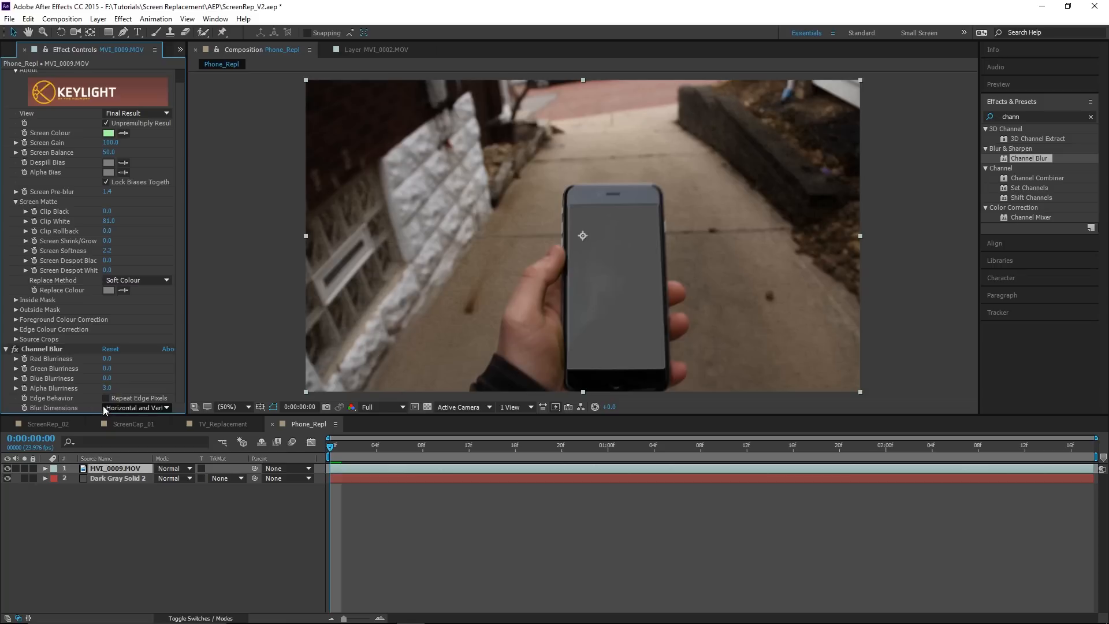
{"action": "left_click", "coordinate": [103, 487]}
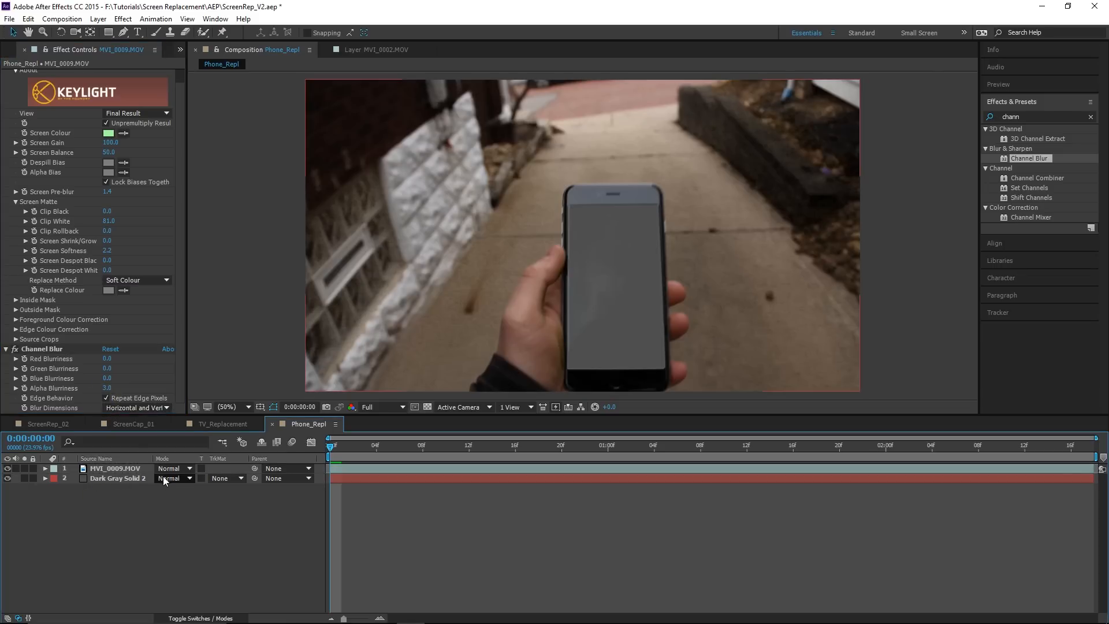
Step: Set Keylight's Replace Method to Hard Colour
{"action": "left_click", "coordinate": [106, 283]}
{"action": "left_click", "coordinate": [128, 310]}
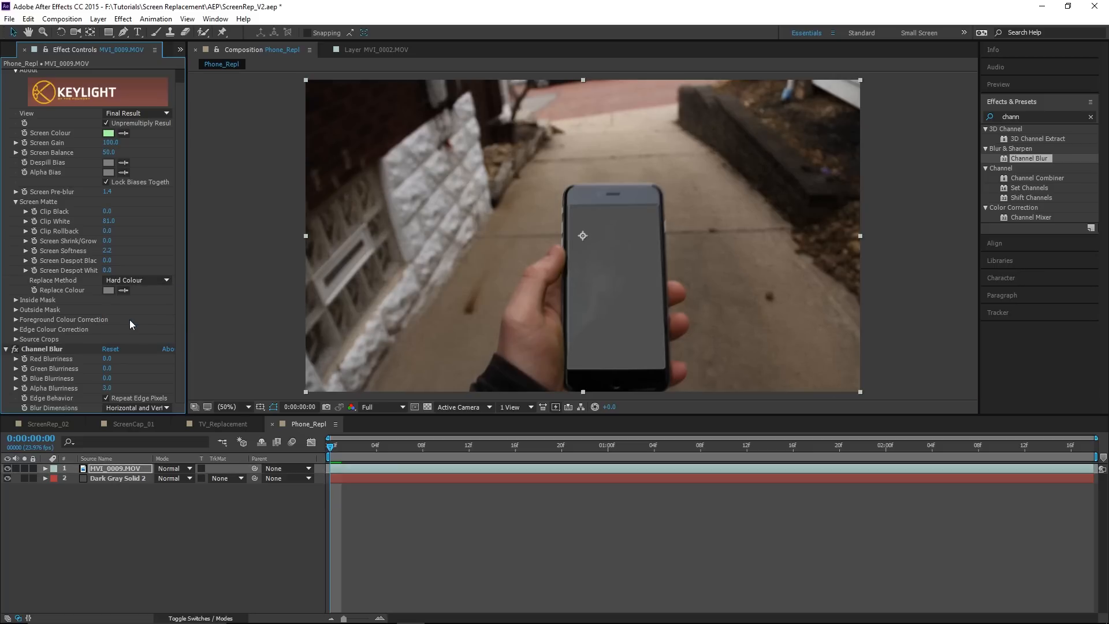
{"action": "left_click", "coordinate": [131, 281]}
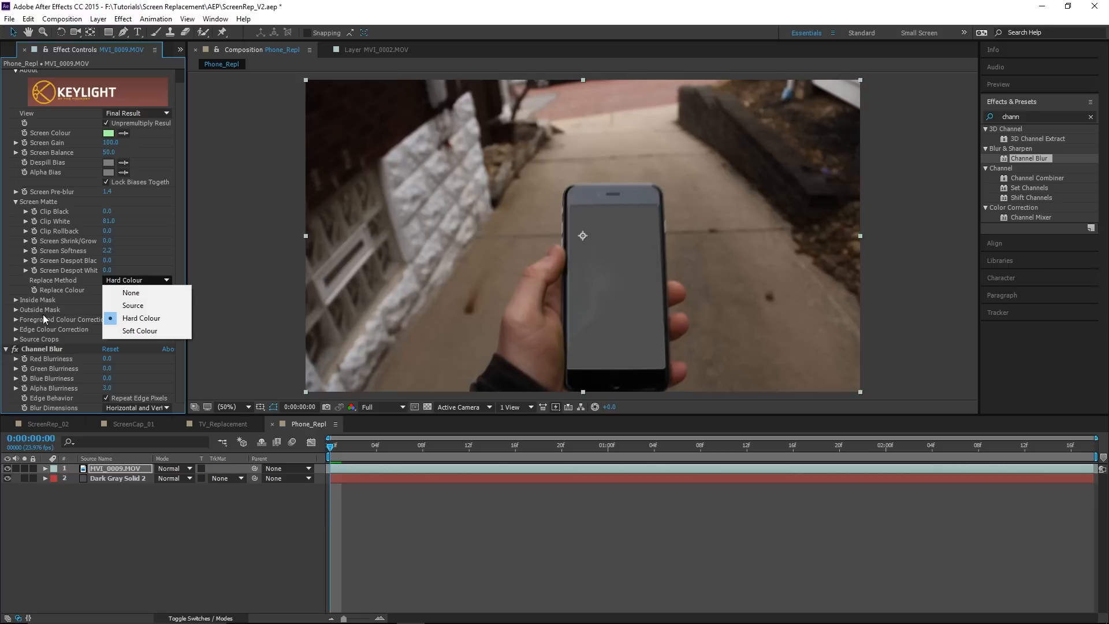
{"action": "left_click", "coordinate": [2, 283]}
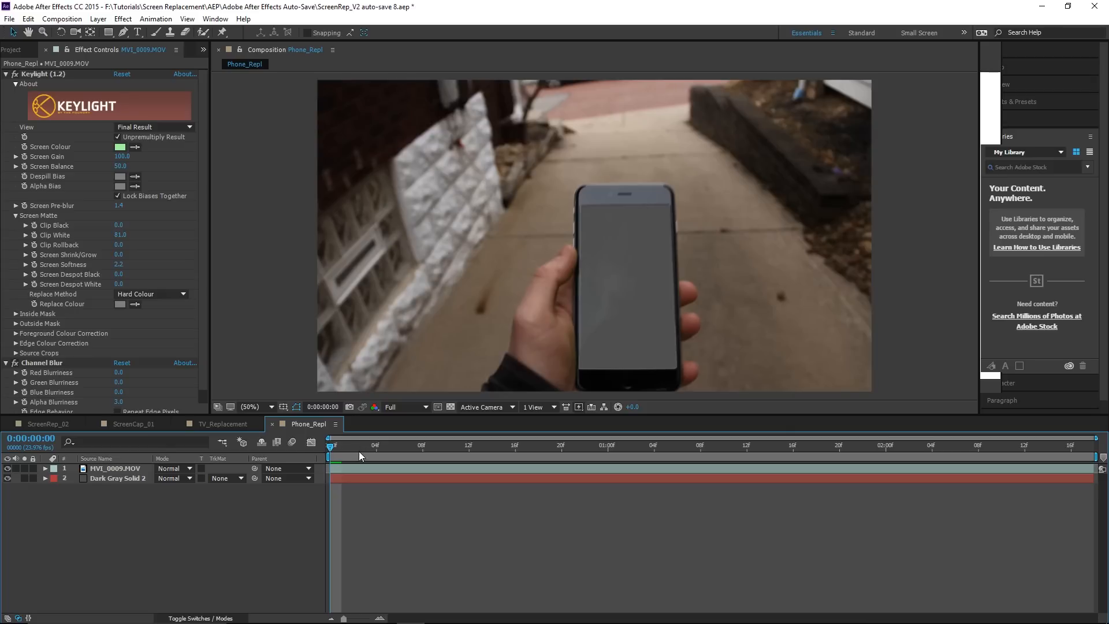
Step: Change Keylight's Screen Colour to the more saturated green 52F94B and check the key through to frame 22
{"action": "left_click_drag", "start_coordinate": [359, 451], "coordinate": [391, 446]}
{"action": "left_click", "coordinate": [446, 445]}
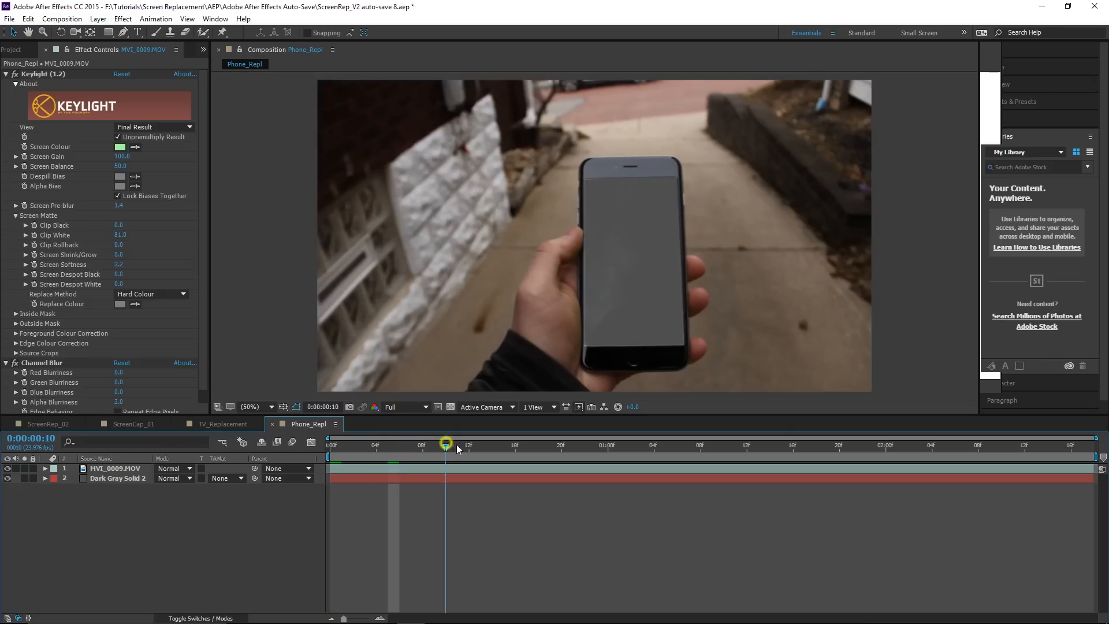
{"action": "left_click", "coordinate": [513, 449]}
{"action": "left_click", "coordinate": [364, 447]}
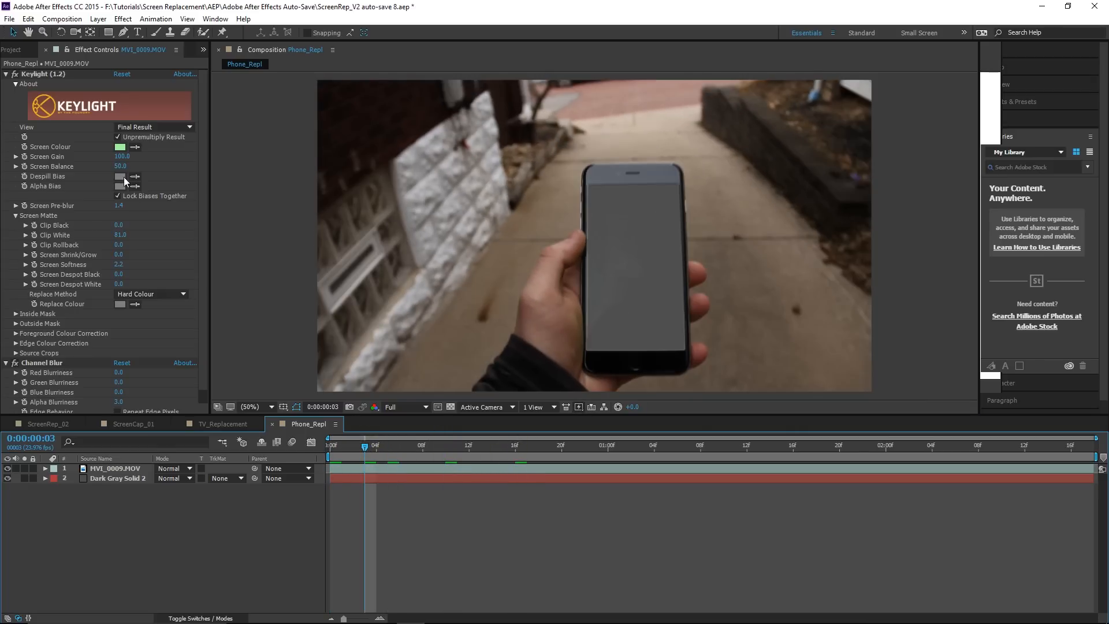
{"action": "left_click", "coordinate": [120, 147]}
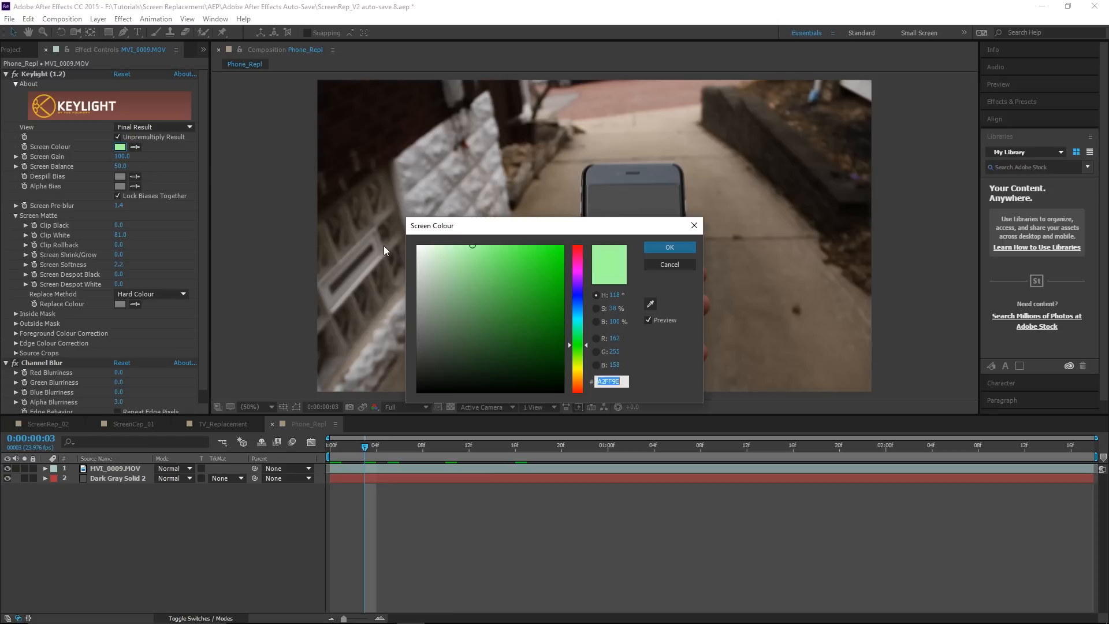
{"action": "left_click_drag", "start_coordinate": [544, 232], "coordinate": [637, 379]}
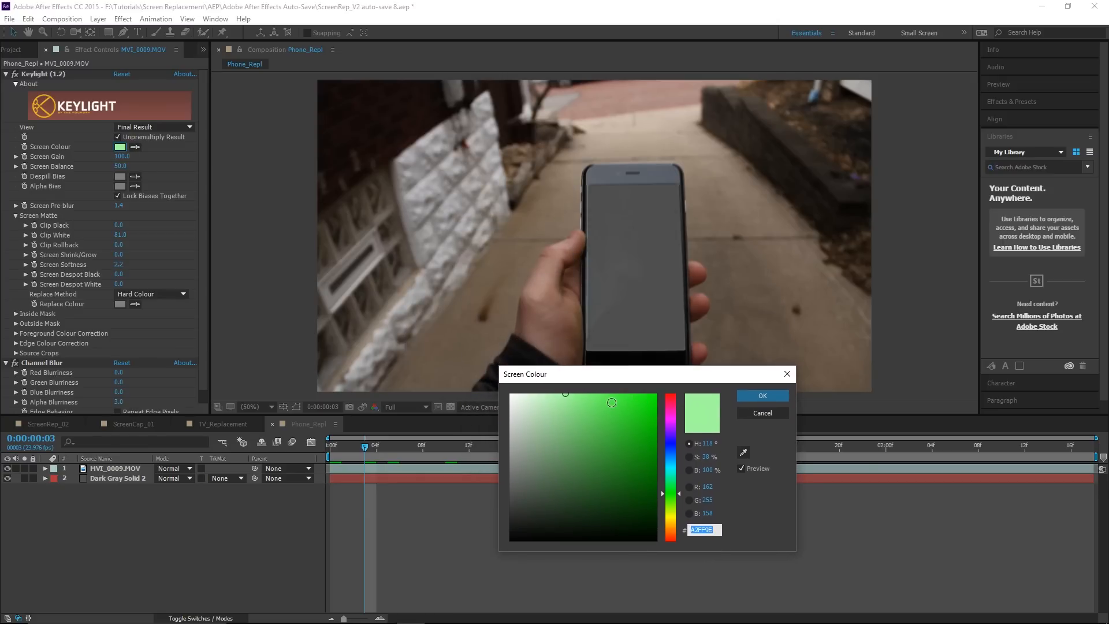
{"action": "left_click", "coordinate": [595, 236]}
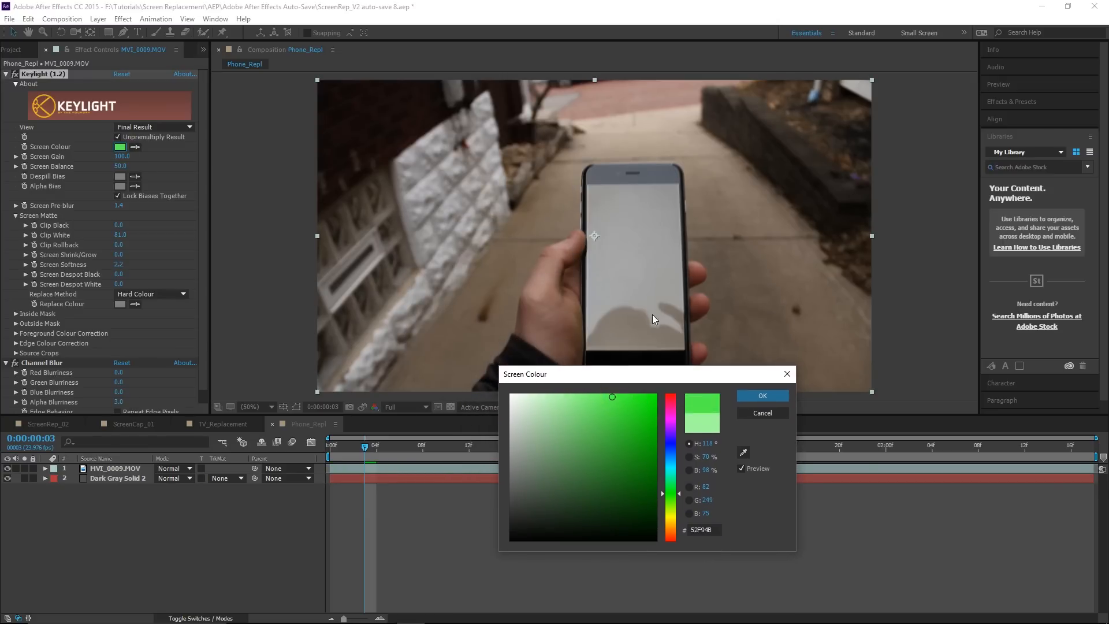
{"action": "left_click", "coordinate": [742, 398]}
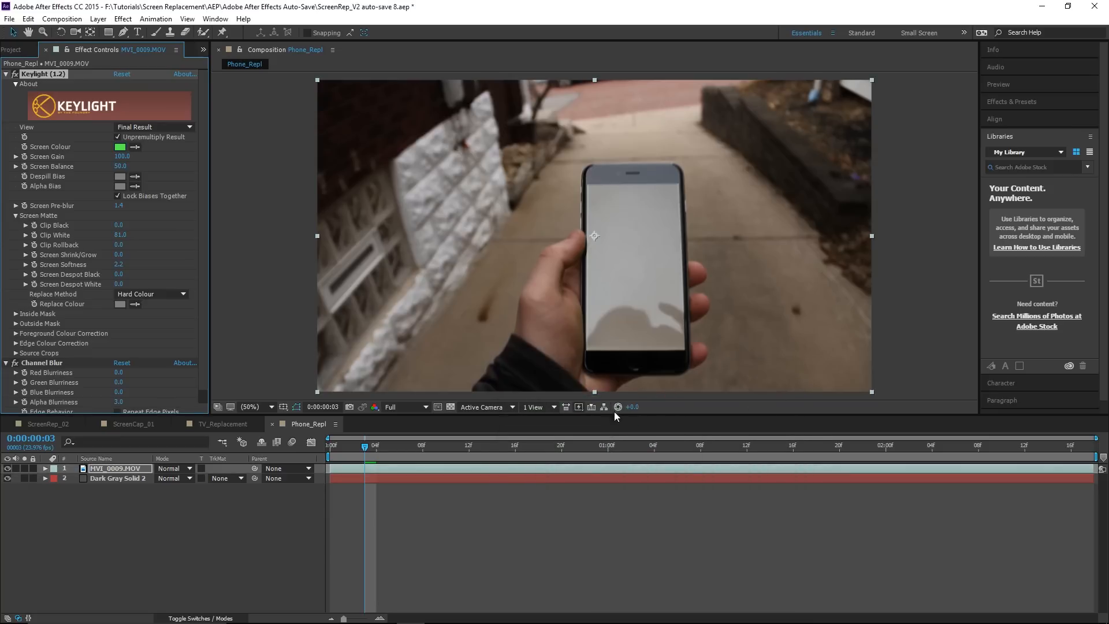
{"action": "left_click_drag", "start_coordinate": [365, 450], "coordinate": [585, 454]}
{"action": "left_click", "coordinate": [98, 505]}
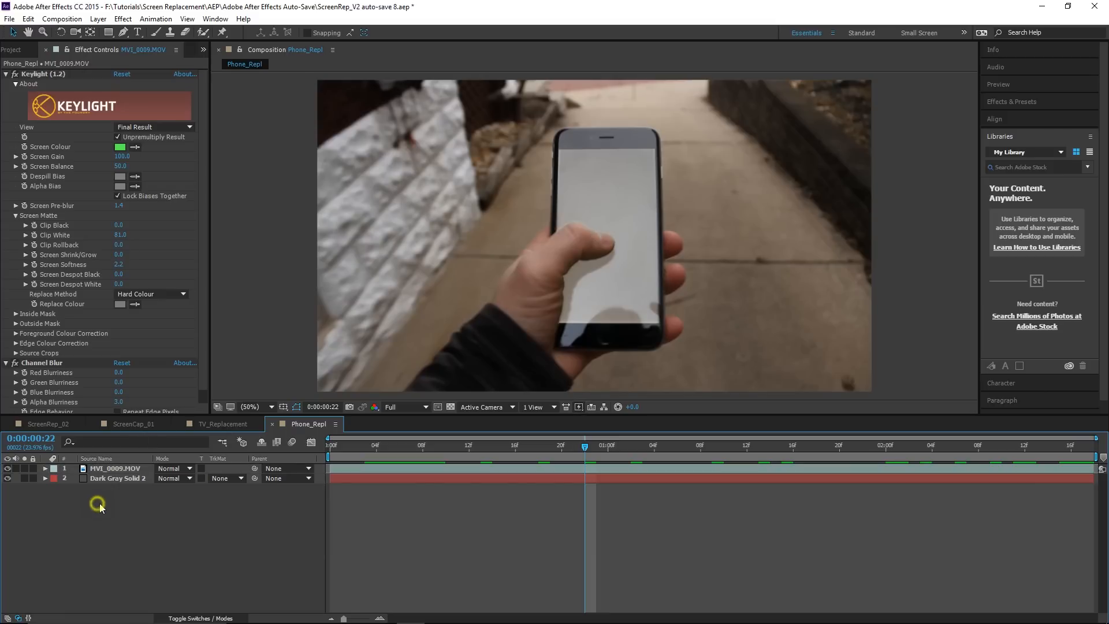
Step: Send the MVI_0009.MOV layer to mocha AE and create its project with the default settings, overwriting the existing project file
{"action": "left_click", "coordinate": [106, 470]}
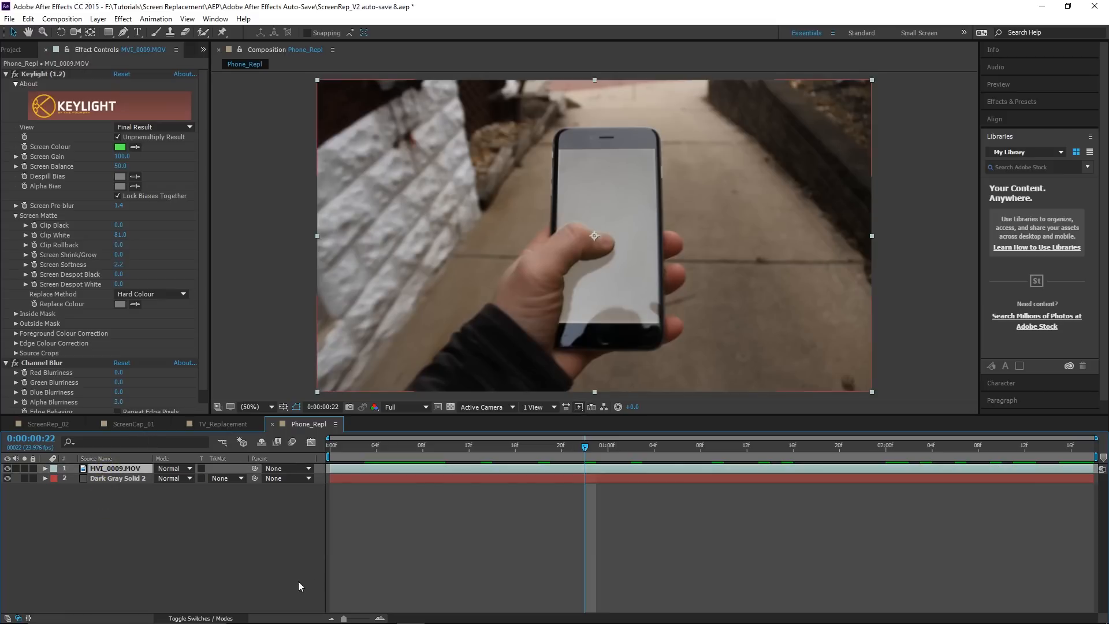
{"action": "left_click", "coordinate": [119, 21]}
{"action": "mouse_move", "coordinate": [143, 16]}
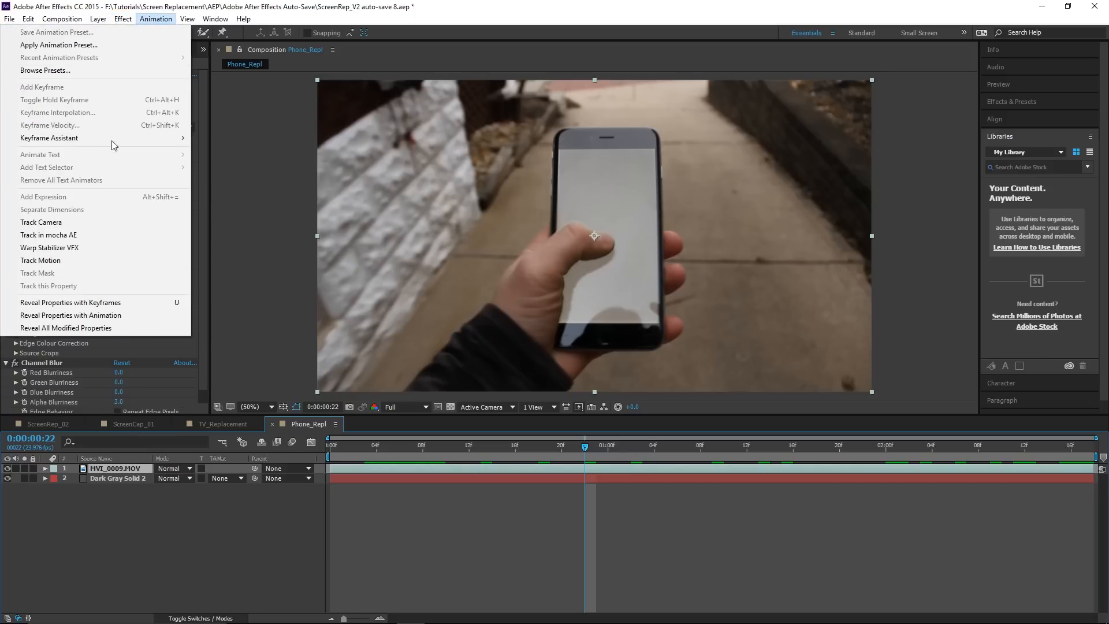
{"action": "left_click", "coordinate": [68, 236]}
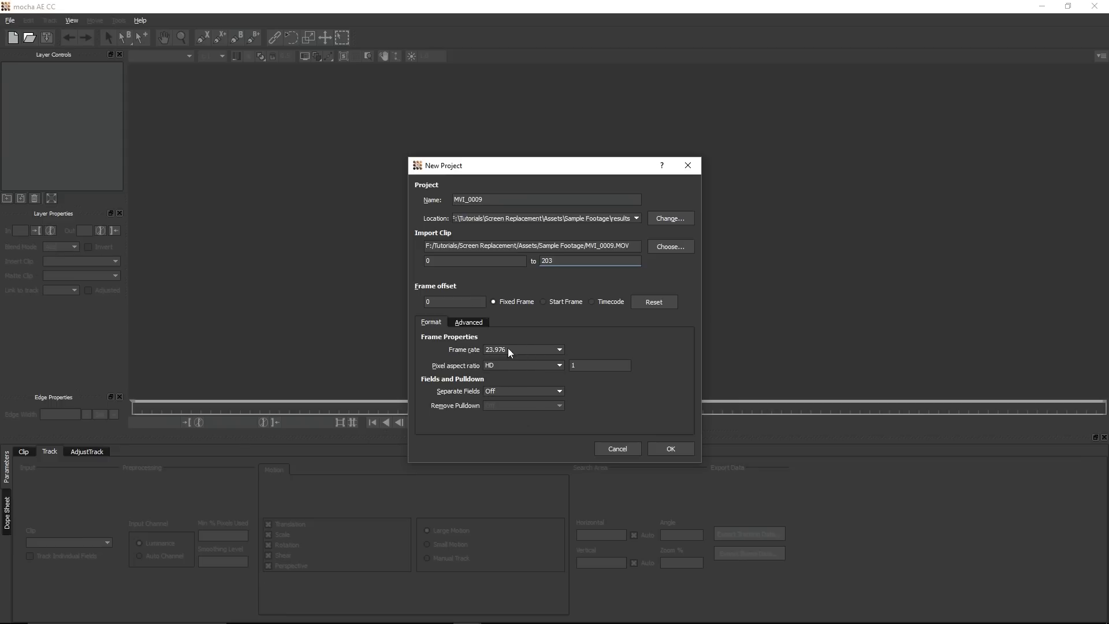
{"action": "left_click", "coordinate": [669, 450]}
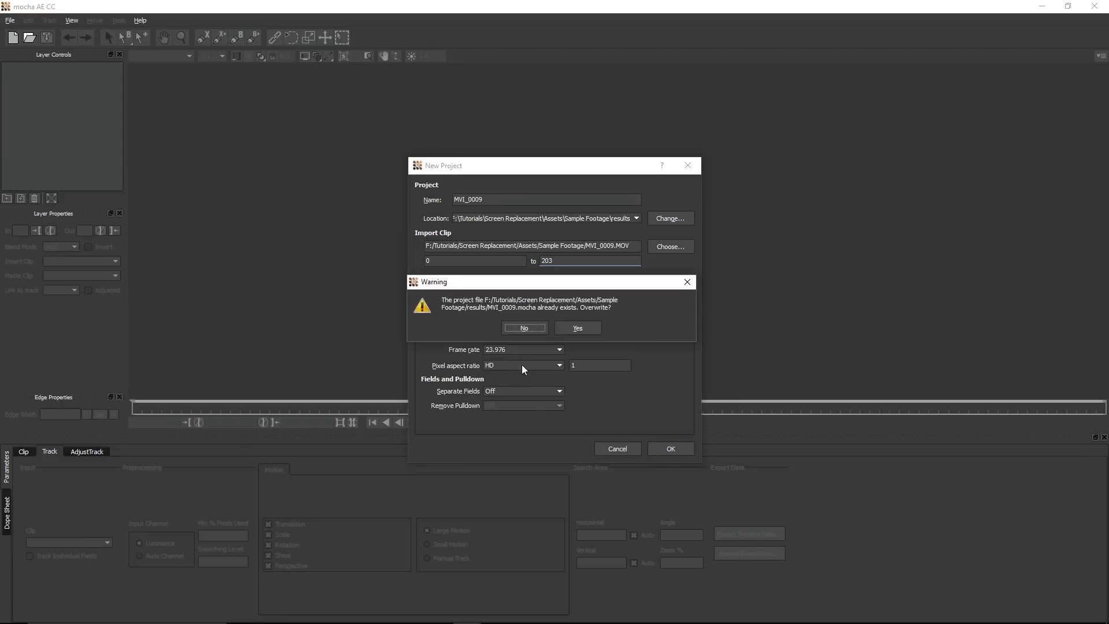
{"action": "left_click", "coordinate": [585, 333]}
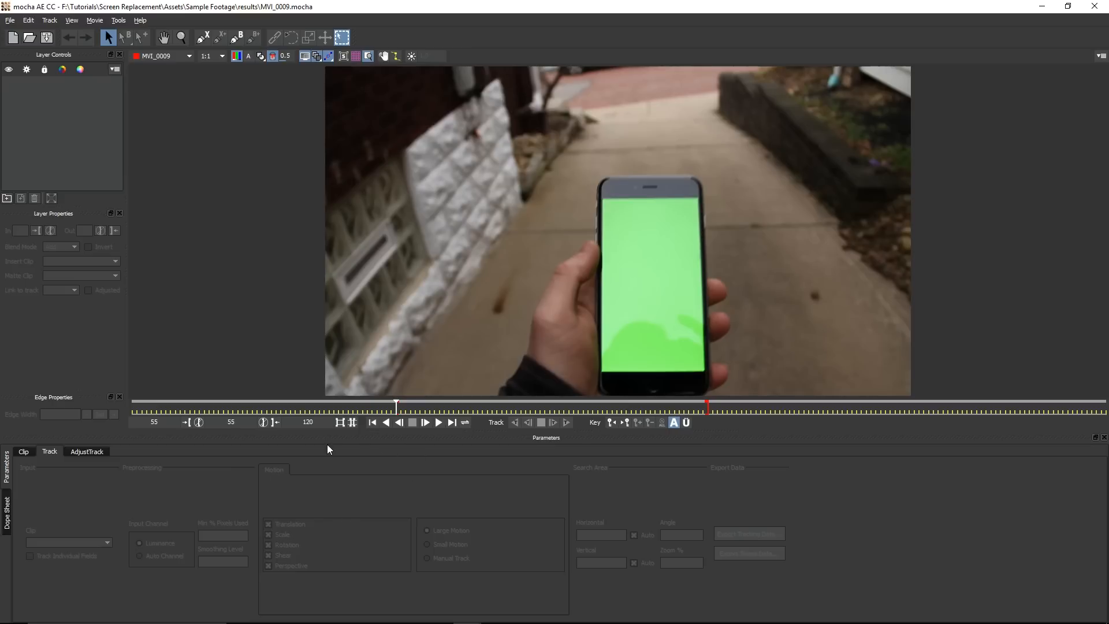
Step: Draw an X-Spline just outside the phone's outer edge, starting on its left side and going around all four corners
{"action": "left_click", "coordinate": [203, 37]}
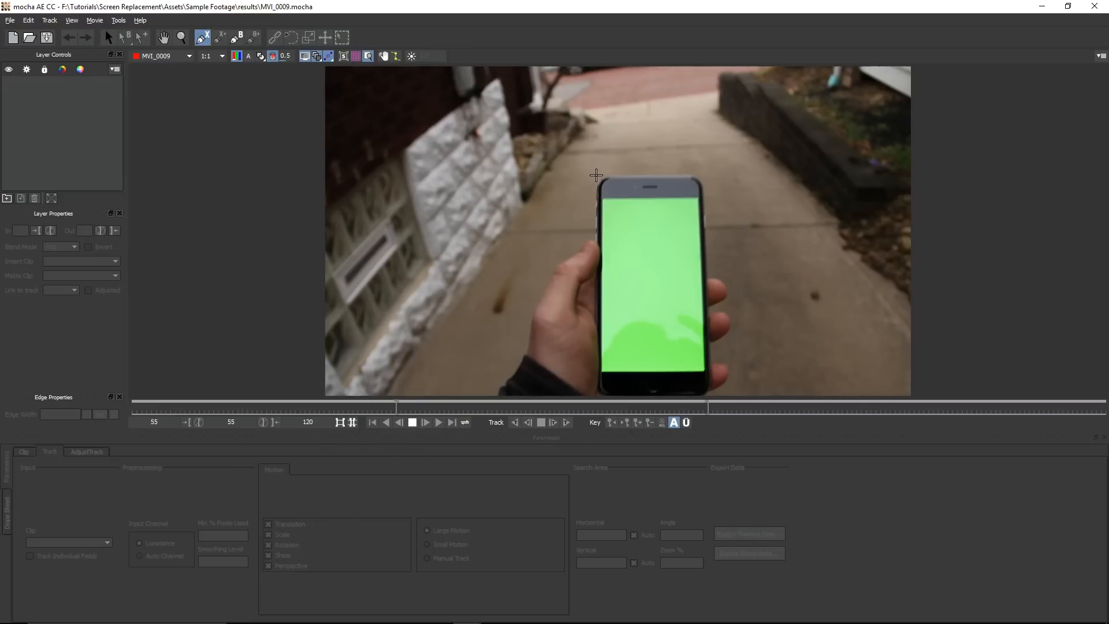
{"action": "left_click", "coordinate": [593, 225]}
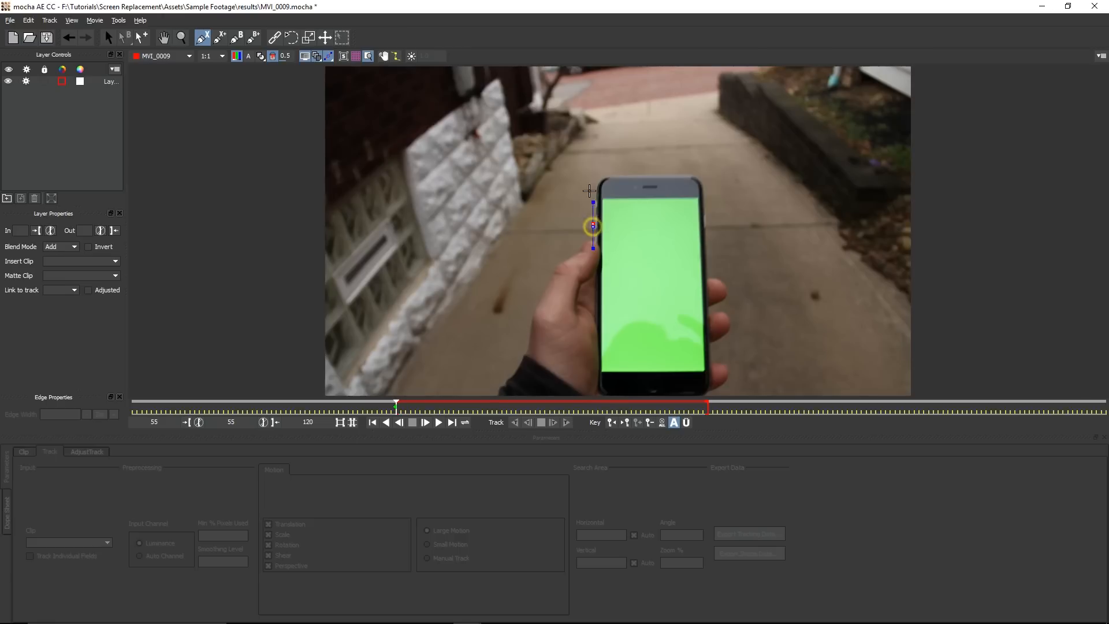
{"action": "left_click", "coordinate": [593, 175]}
{"action": "left_click", "coordinate": [709, 172]}
{"action": "left_click", "coordinate": [712, 292]}
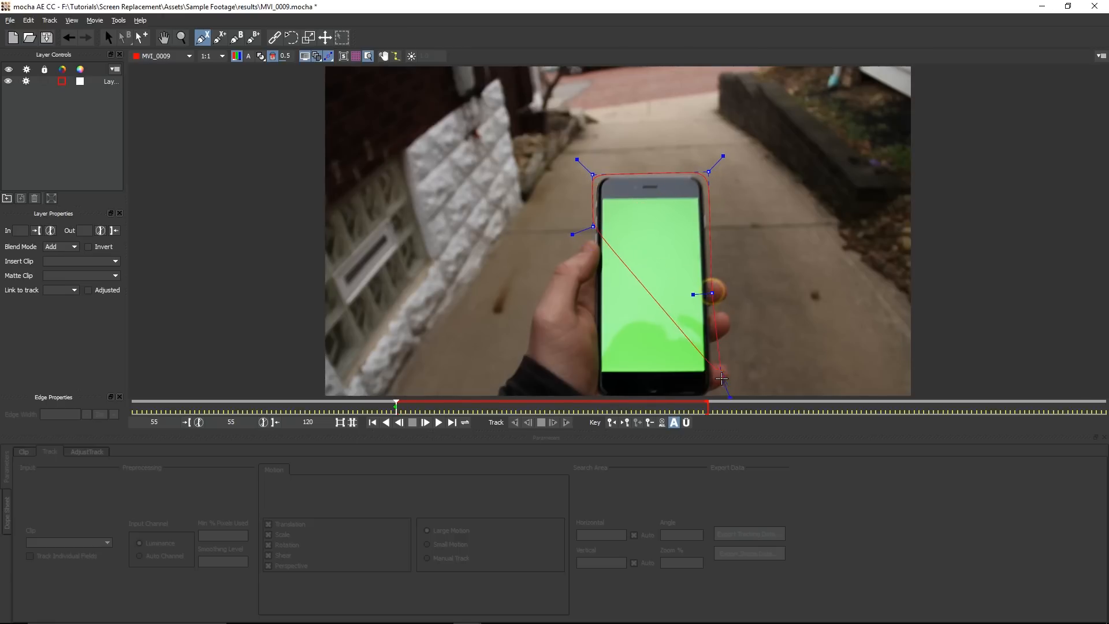
{"action": "left_click", "coordinate": [711, 394]}
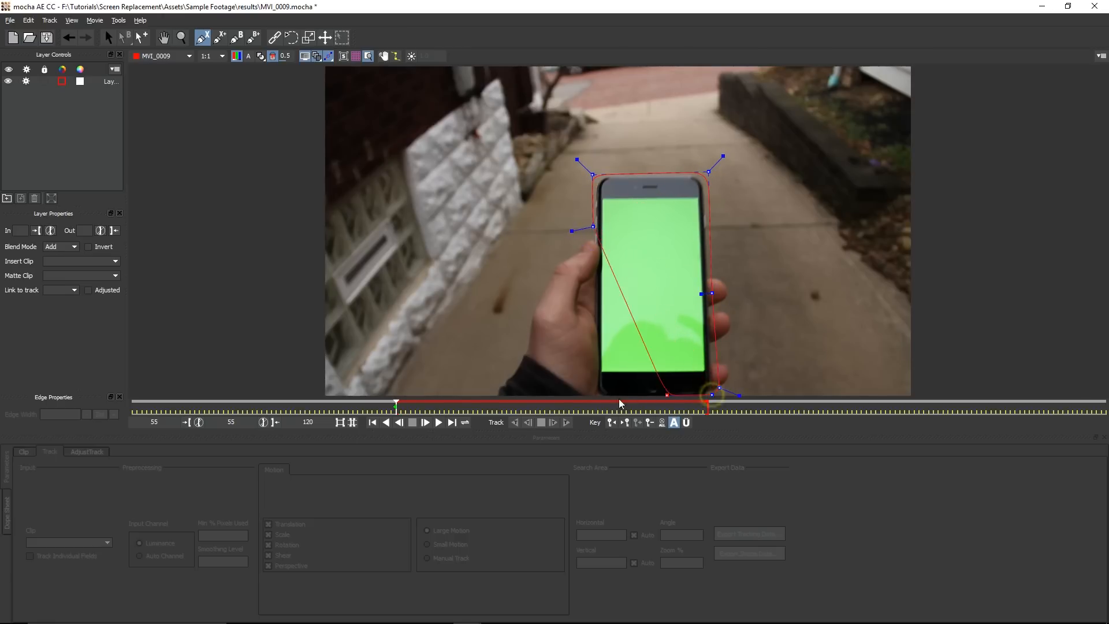
{"action": "left_click", "coordinate": [593, 395]}
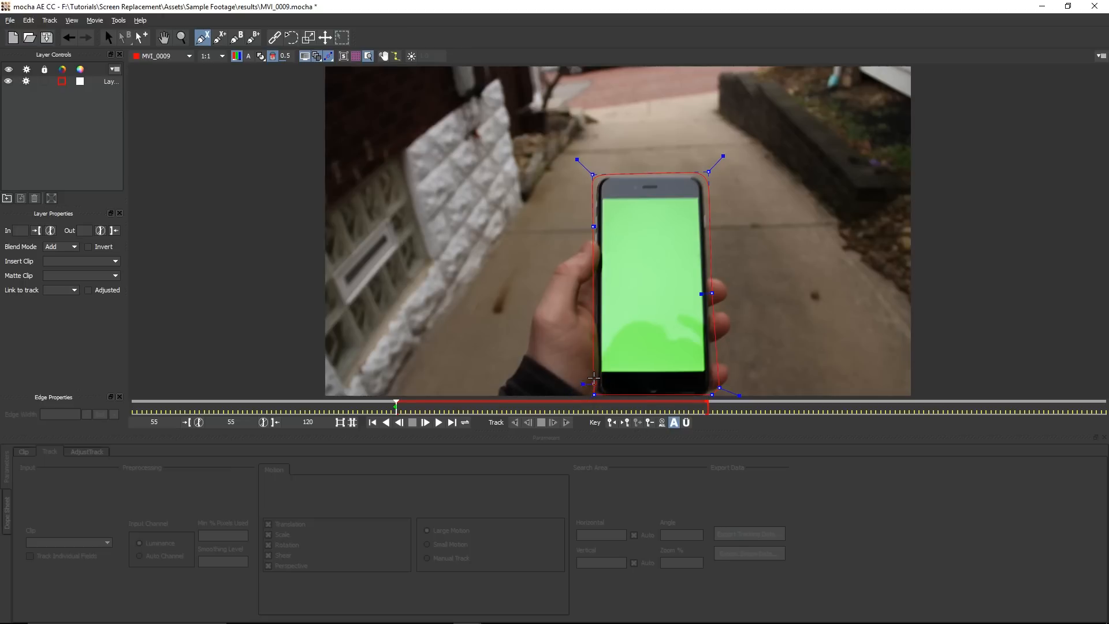
Step: Continue the spline back around inside the green display, close it, and nudge the phone's left-side and upper-left points outward
{"action": "left_click", "coordinate": [596, 366]}
{"action": "left_click", "coordinate": [698, 365]}
{"action": "left_click", "coordinate": [695, 227]}
{"action": "left_click", "coordinate": [693, 206]}
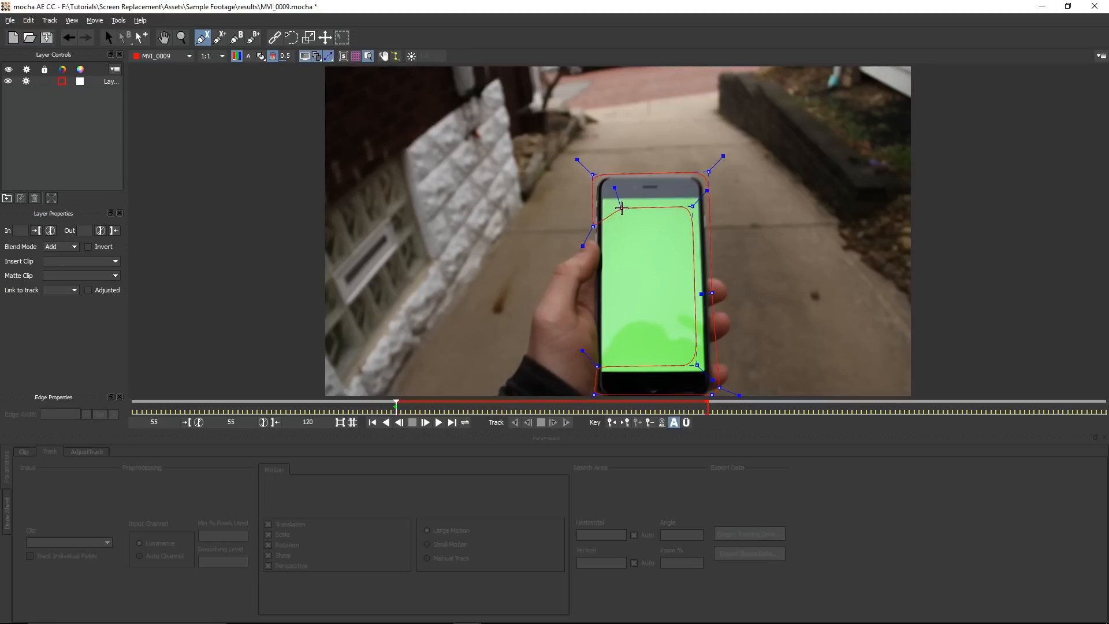
{"action": "left_click", "coordinate": [619, 211]}
{"action": "right_click", "coordinate": [654, 226]}
{"action": "left_click_drag", "start_coordinate": [594, 226], "coordinate": [589, 225]}
{"action": "left_click_drag", "start_coordinate": [592, 175], "coordinate": [594, 173]}
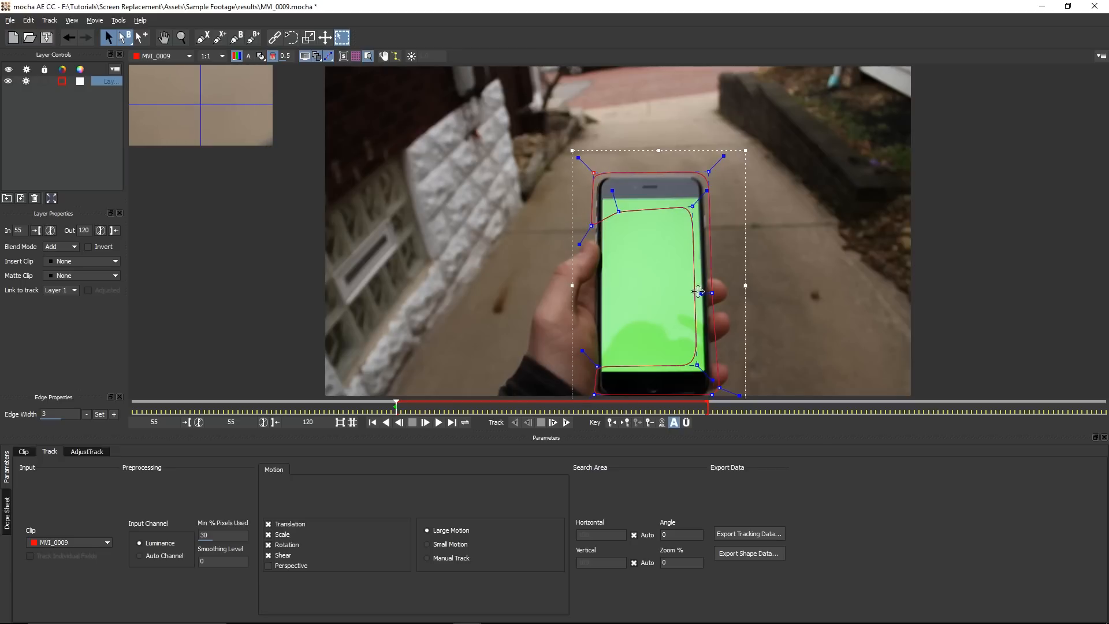
Step: Fine-tune the X-Spline's right-side, lower-right and lower-left points around the phone's edge
{"action": "left_click_drag", "start_coordinate": [712, 293], "coordinate": [712, 285]}
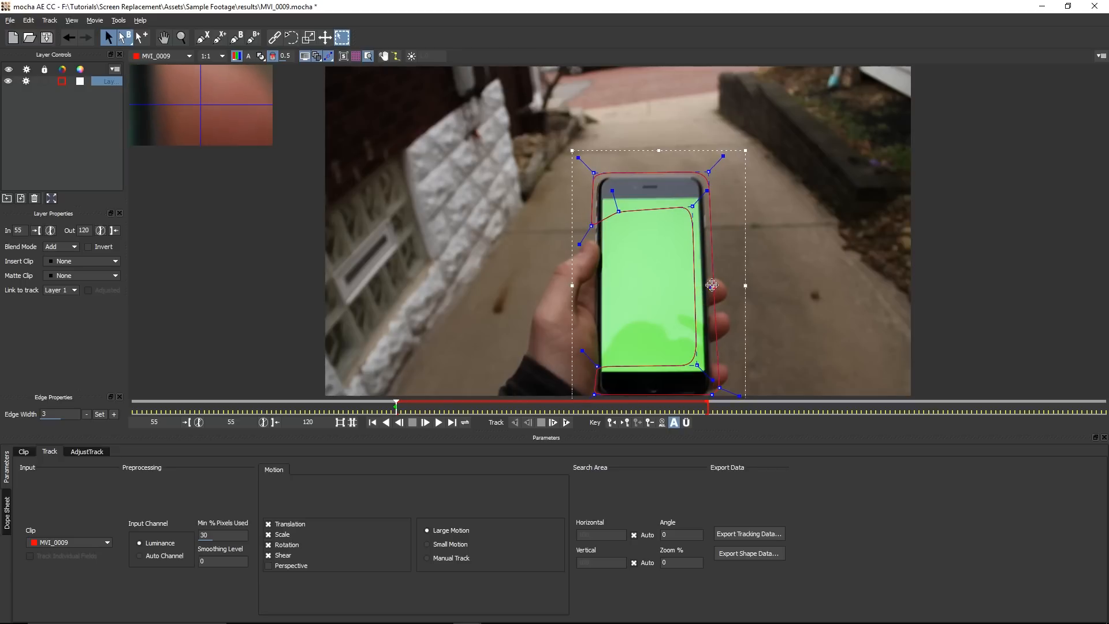
{"action": "left_click_drag", "start_coordinate": [720, 387], "coordinate": [709, 399]}
{"action": "left_click_drag", "start_coordinate": [595, 395], "coordinate": [592, 368]}
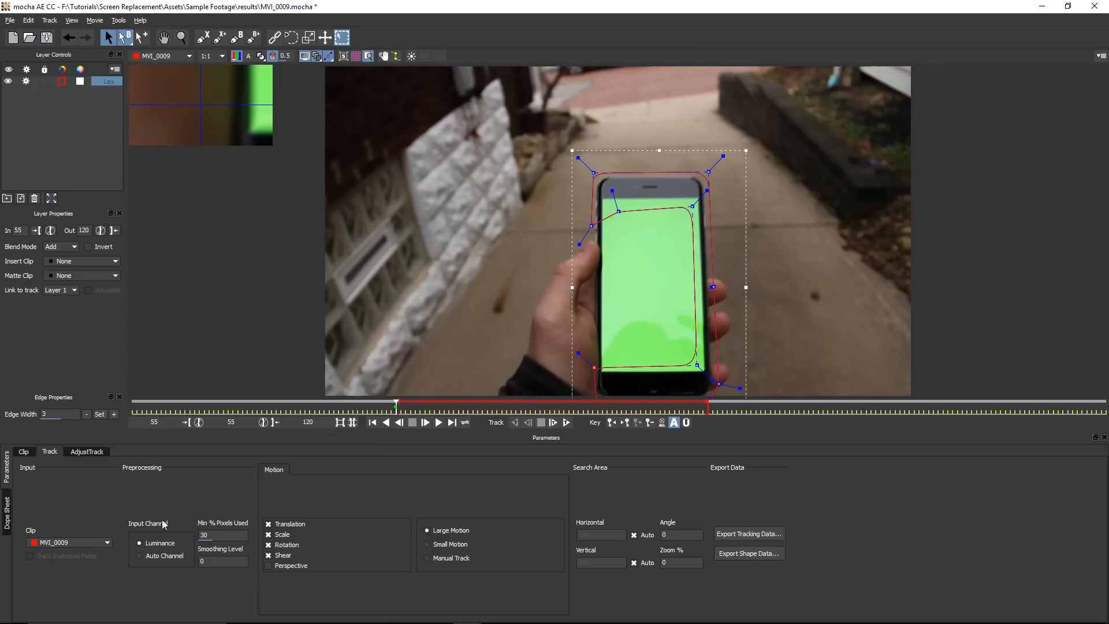
Step: Set the minimum pixels used for tracking to 90% and include perspective in the tracked motion
{"action": "double_click", "coordinate": [207, 534]}
{"action": "type", "text": "90"}
{"action": "left_click", "coordinate": [268, 566]}
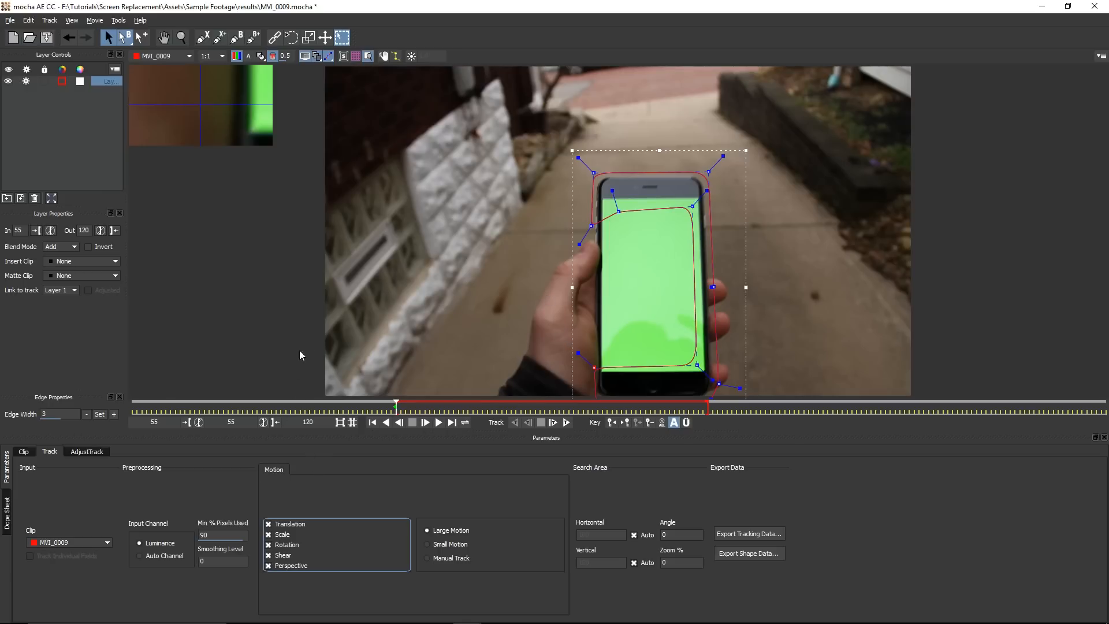
Step: Show the layer's planar surface and fit its corners to the corners of the green display at frame 55
{"action": "left_click", "coordinate": [344, 56]}
{"action": "left_click_drag", "start_coordinate": [609, 199], "coordinate": [603, 200]}
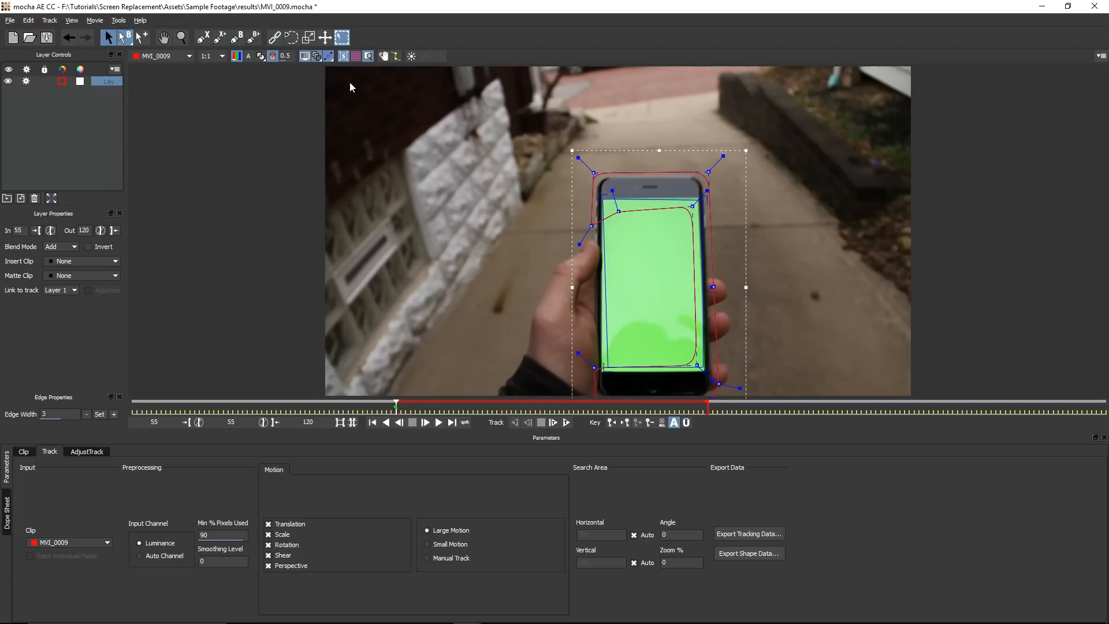
{"action": "left_click_drag", "start_coordinate": [603, 199], "coordinate": [602, 196]}
{"action": "left_click_drag", "start_coordinate": [699, 199], "coordinate": [701, 197]}
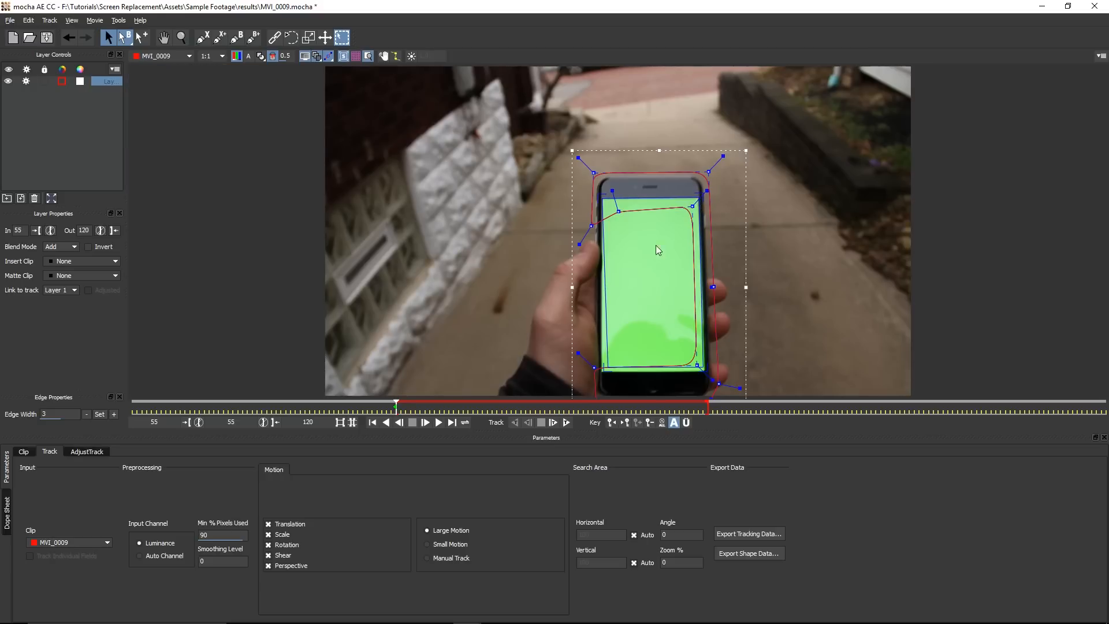
{"action": "left_click_drag", "start_coordinate": [602, 369], "coordinate": [603, 374]}
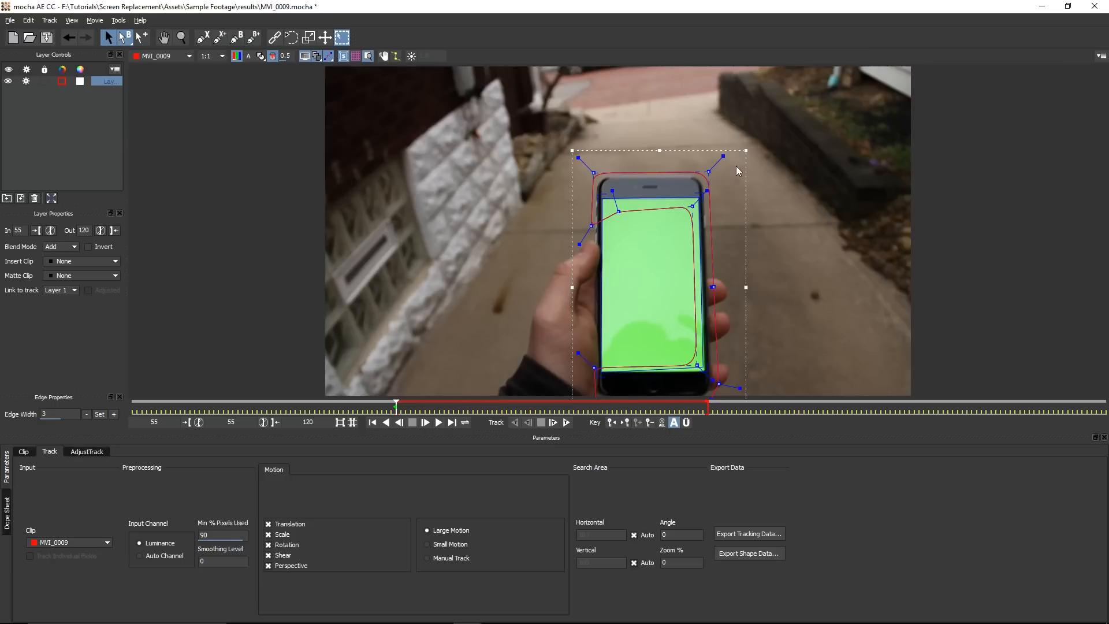
{"action": "left_click_drag", "start_coordinate": [601, 197], "coordinate": [700, 194]}
{"action": "left_click_drag", "start_coordinate": [586, 337], "coordinate": [596, 197]}
Step: Track the phone layer forwards through frame 120, reselect the layer, and open its AdjustTrack settings
{"action": "left_click", "coordinate": [567, 423]}
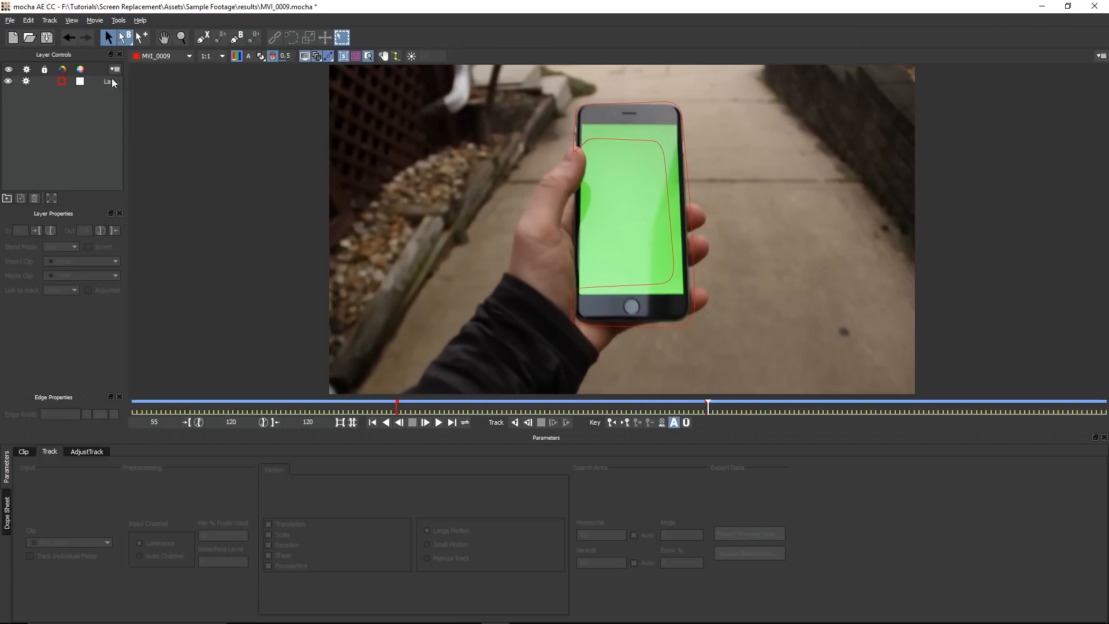
{"action": "left_click", "coordinate": [115, 83]}
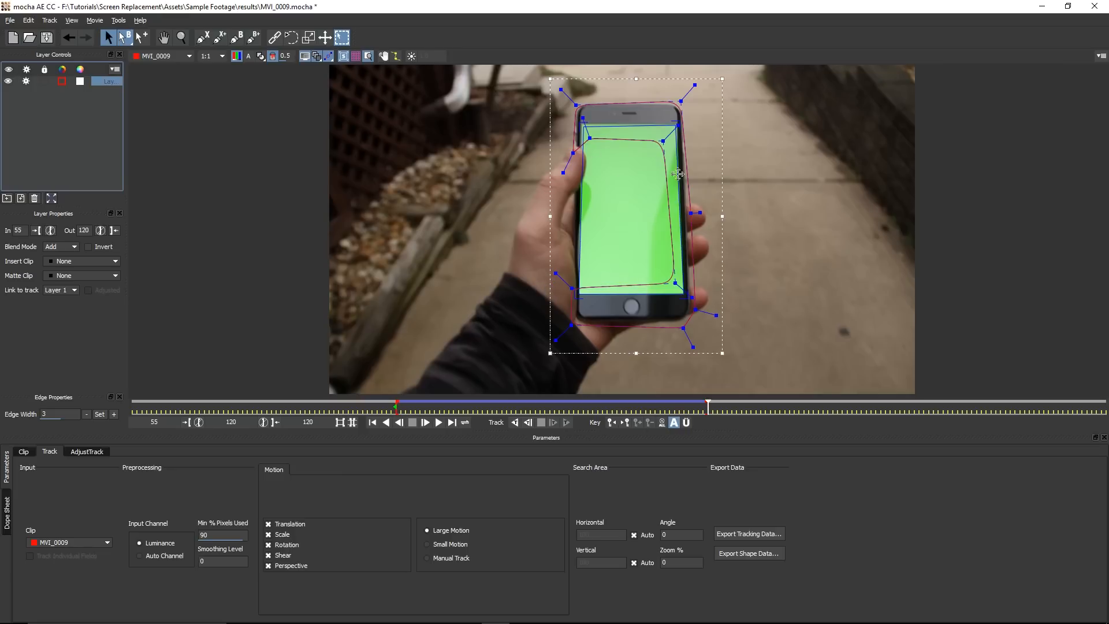
{"action": "left_click", "coordinate": [81, 452]}
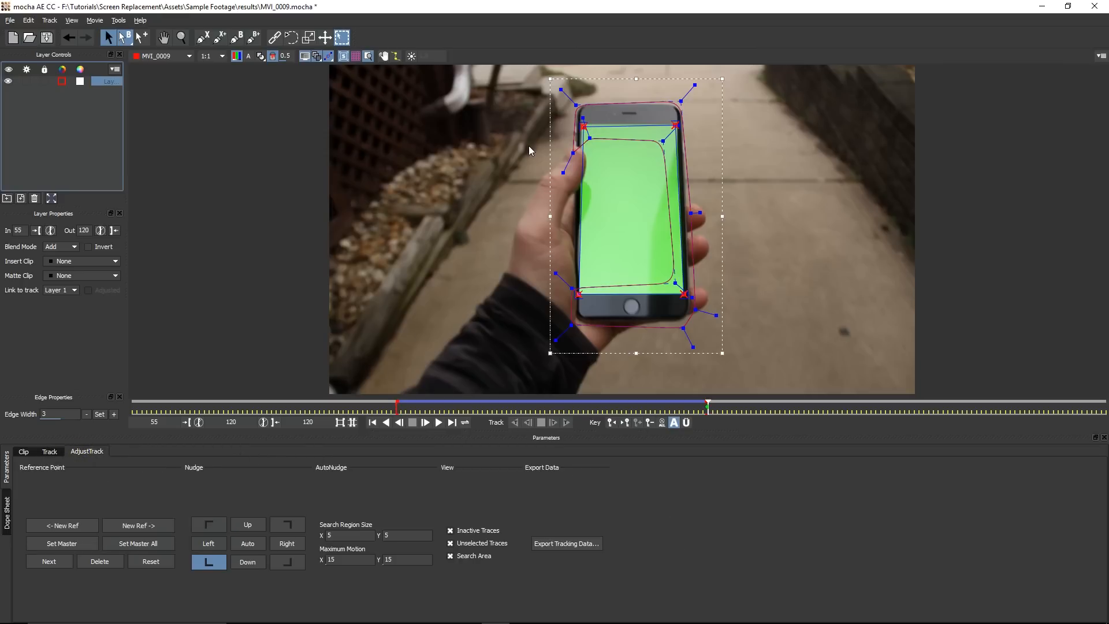
Step: Refine the upper-left and upper-right reference points against the display's corners at frames 120 and 106
{"action": "left_click", "coordinate": [582, 125]}
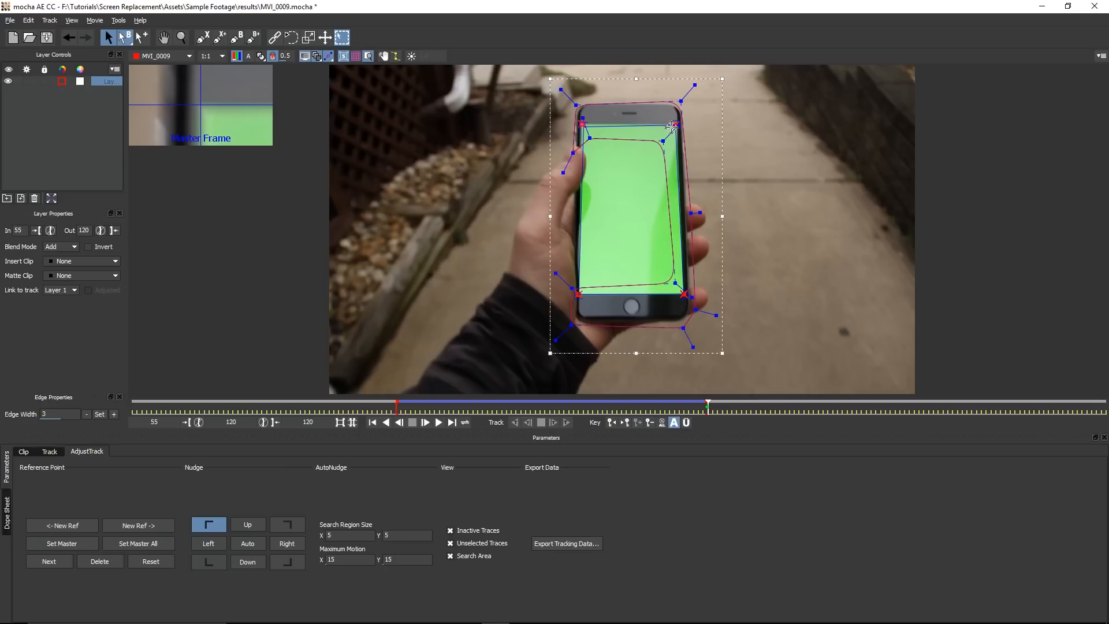
{"action": "left_click", "coordinate": [677, 125]}
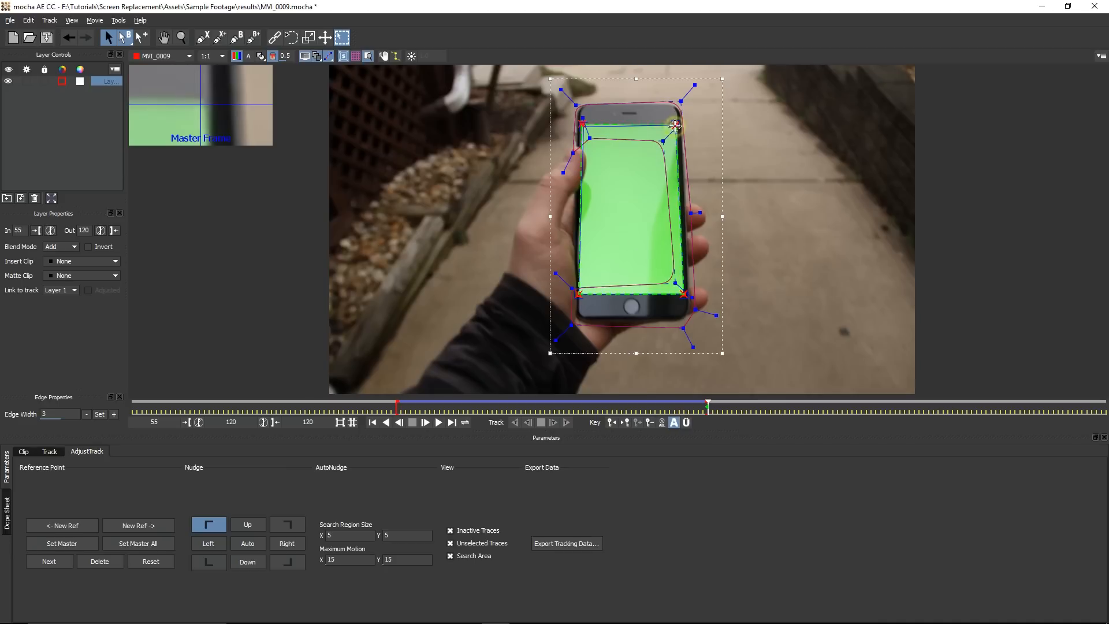
{"action": "left_click", "coordinate": [638, 412]}
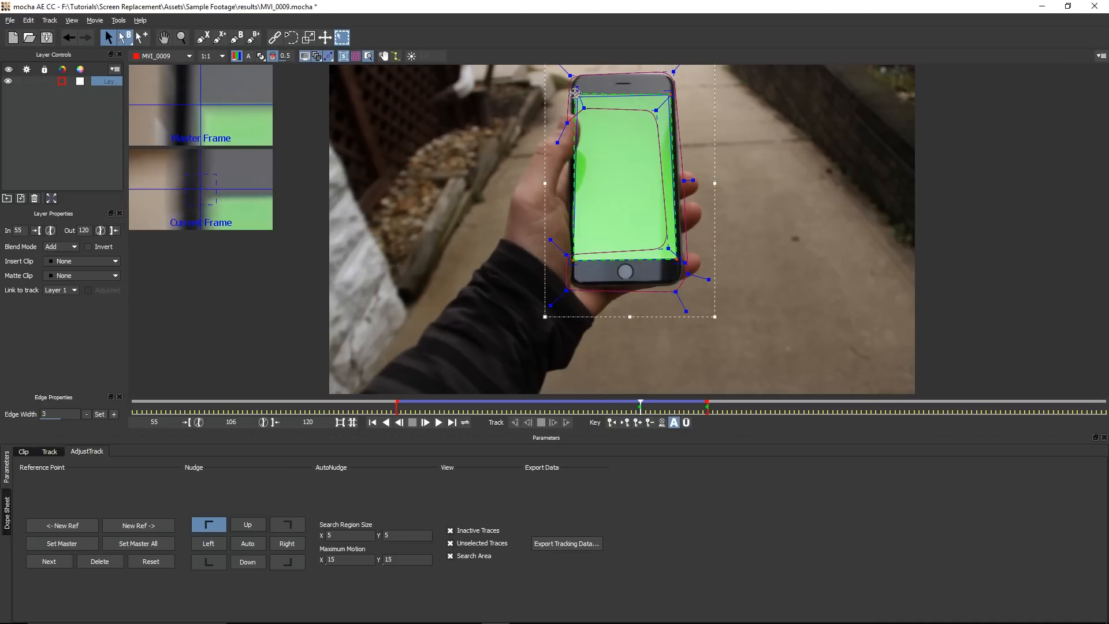
{"action": "left_click", "coordinate": [672, 92]}
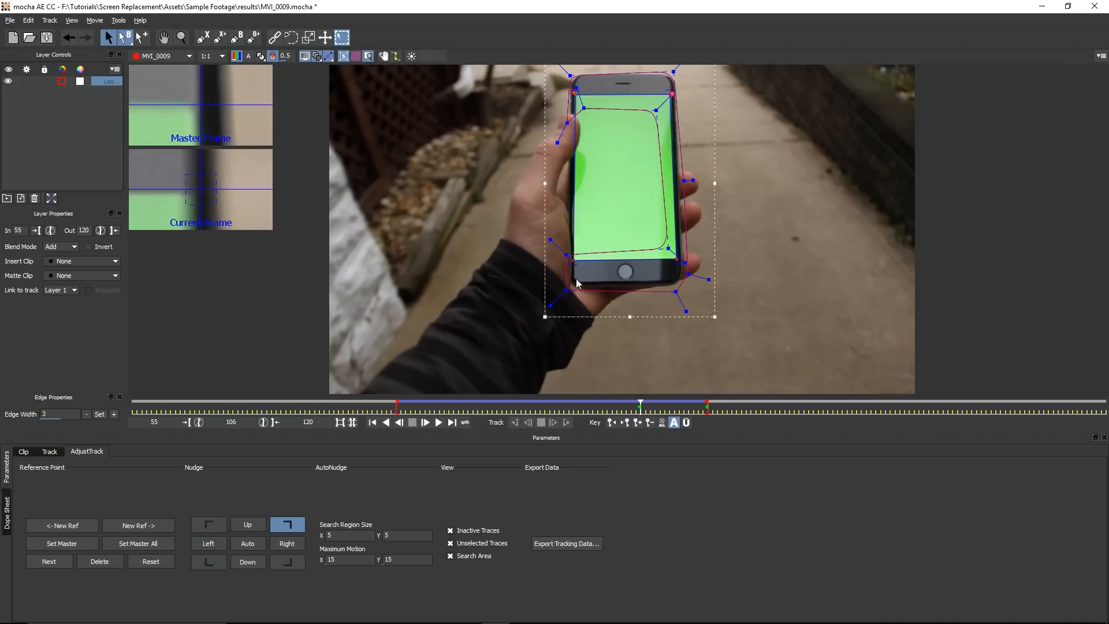
Step: At frame 113, realign the upper-left, upper-right and lower-left reference points with the display's corners
{"action": "left_click", "coordinate": [669, 411]}
{"action": "left_click_drag", "start_coordinate": [681, 409], "coordinate": [674, 409]}
{"action": "left_click_drag", "start_coordinate": [587, 110], "coordinate": [586, 109]}
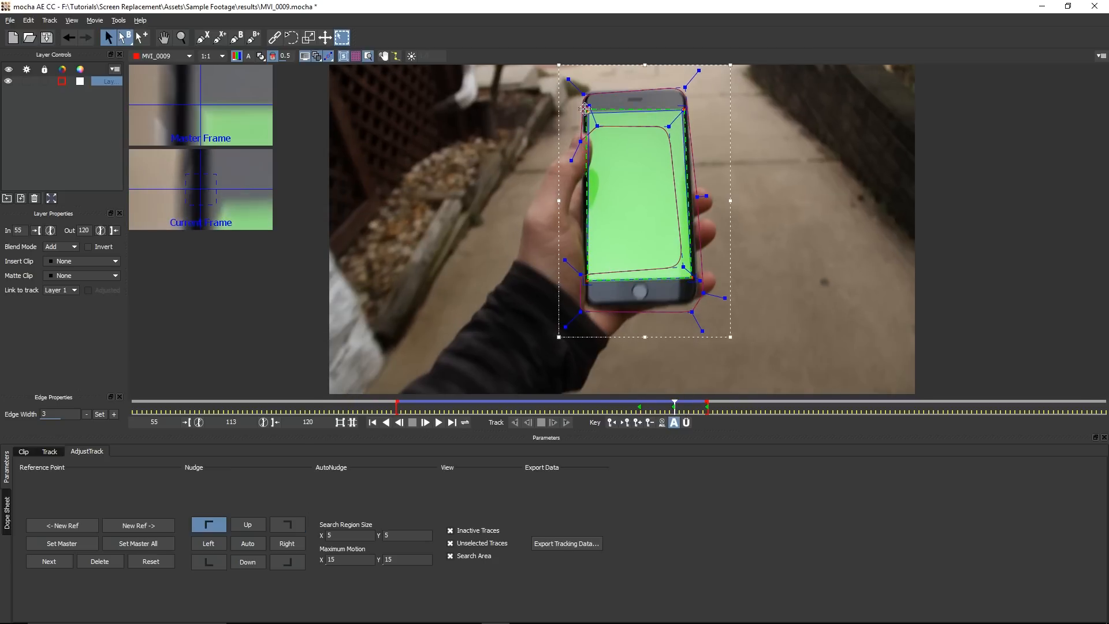
{"action": "left_click", "coordinate": [686, 110]}
{"action": "left_click_drag", "start_coordinate": [586, 284], "coordinate": [587, 287]}
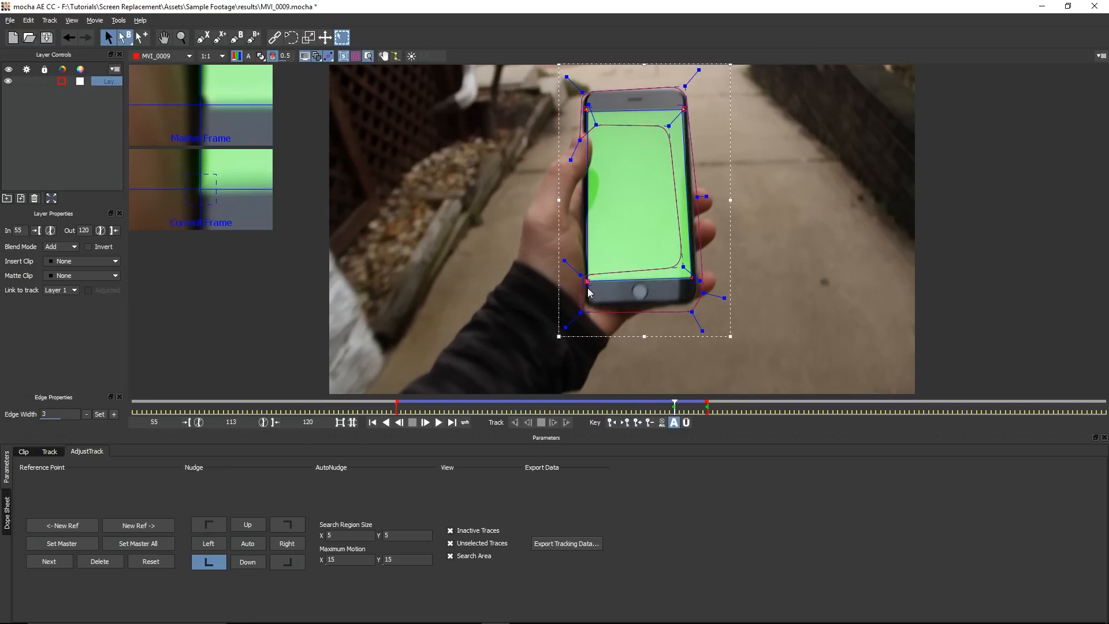
Step: At frame 90, adjust all four reference points to match the corners of the green display
{"action": "left_click", "coordinate": [611, 409]}
{"action": "left_click", "coordinate": [582, 408]}
{"action": "left_click", "coordinate": [565, 410]}
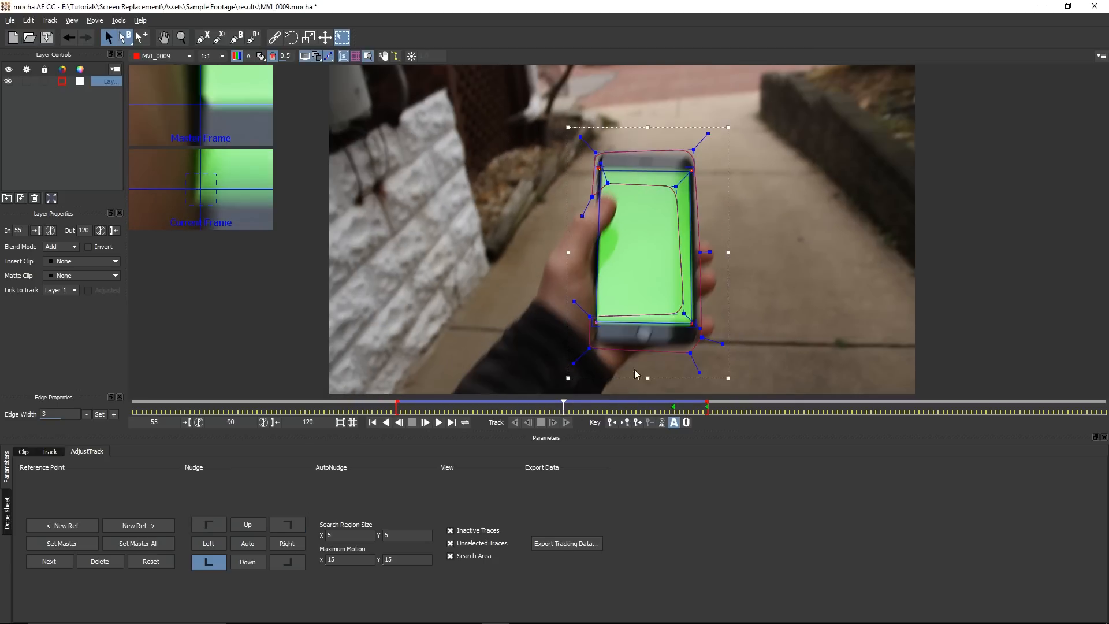
{"action": "left_click", "coordinate": [600, 169]}
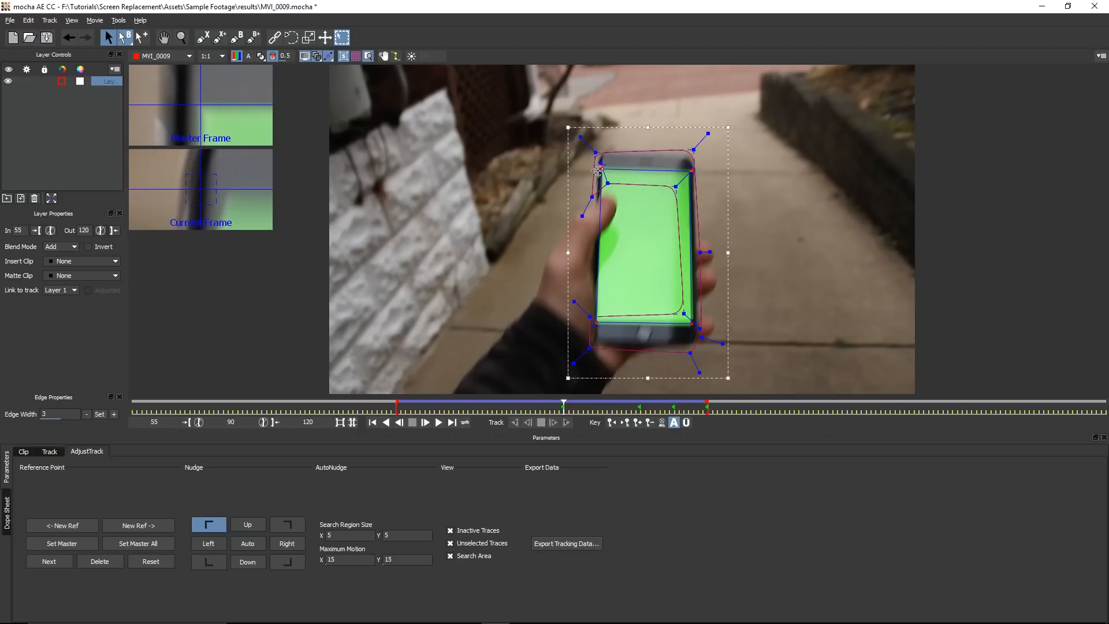
{"action": "left_click", "coordinate": [689, 169]}
{"action": "left_click", "coordinate": [692, 324]}
{"action": "left_click", "coordinate": [596, 321]}
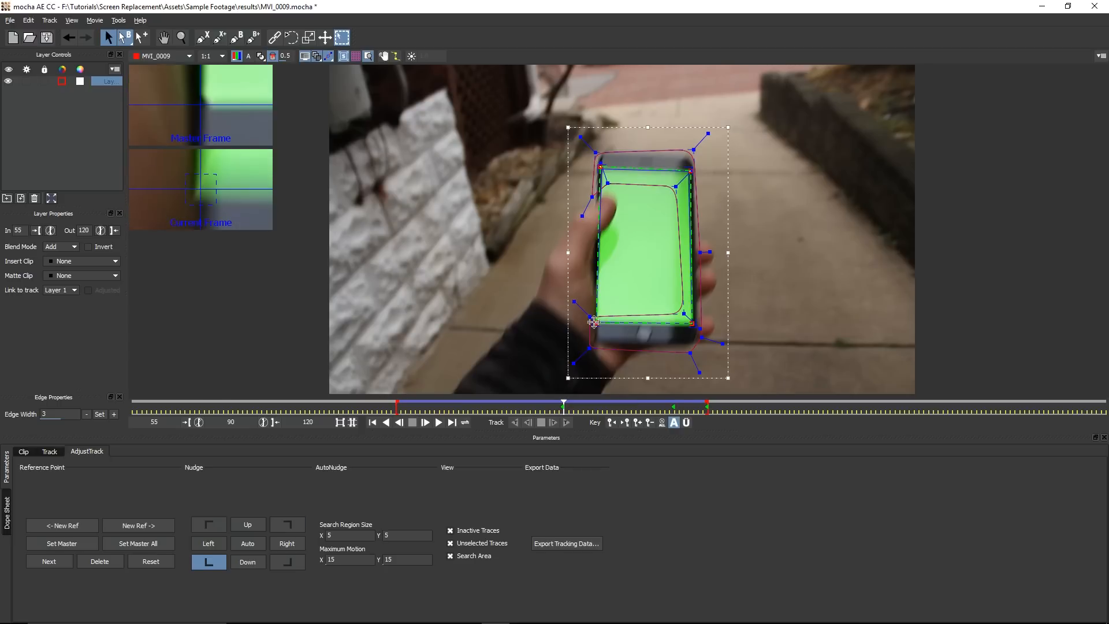
Step: At frame 78, correct the upper-left and lower-left reference points along the display's left edge
{"action": "left_click", "coordinate": [599, 409]}
{"action": "left_click", "coordinate": [507, 408]}
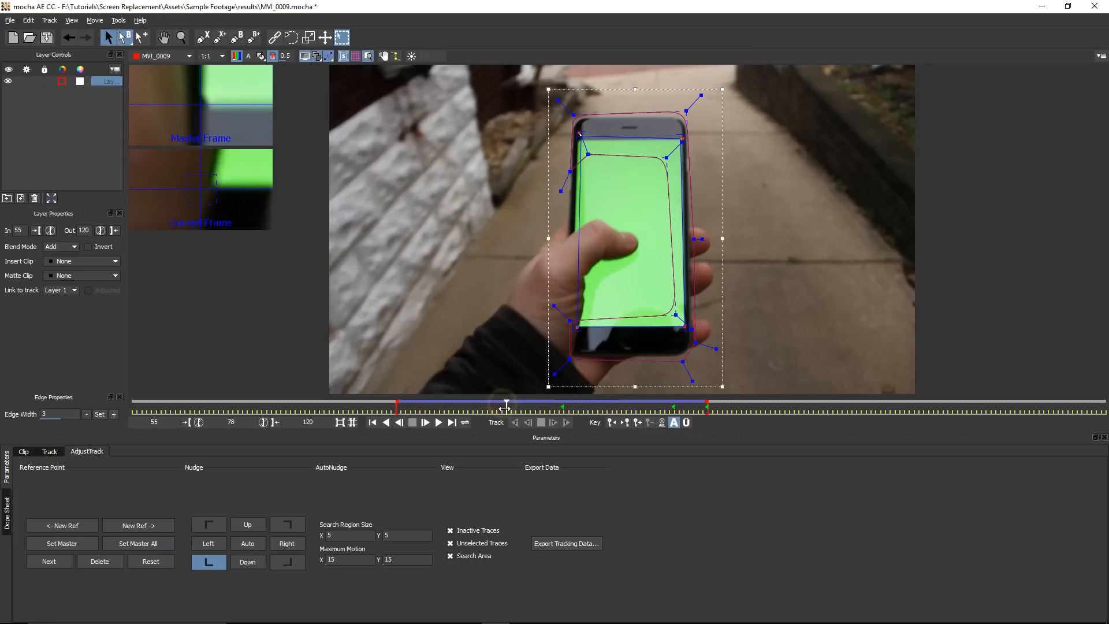
{"action": "left_click", "coordinate": [576, 135]}
{"action": "left_click", "coordinate": [570, 327]}
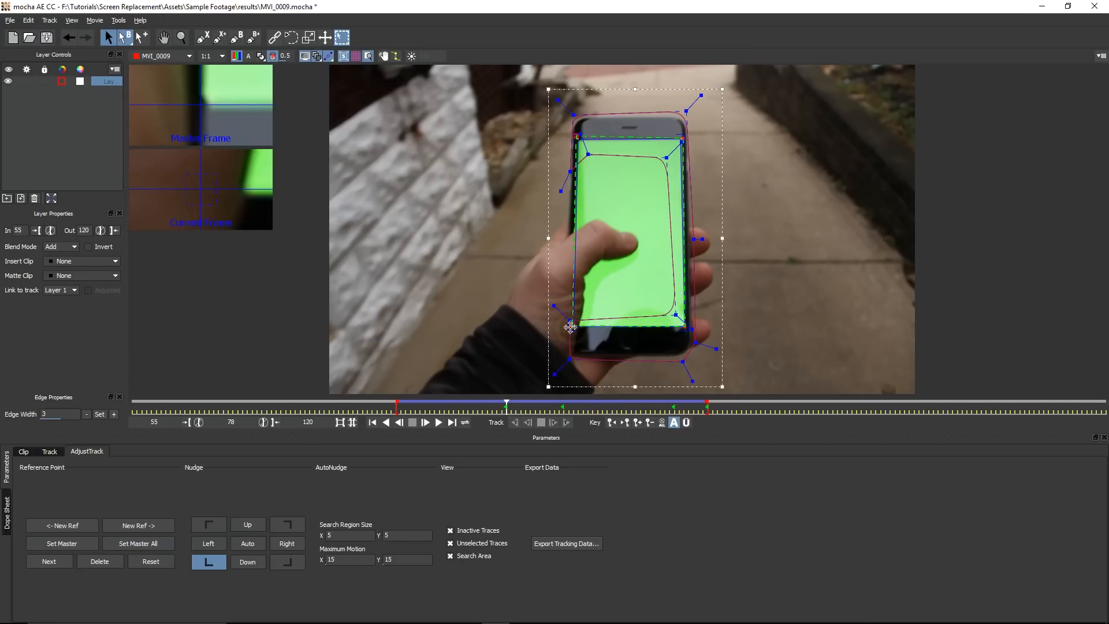
Step: At frame 68, correct the upper-left and lower-left reference points to the display's corners
{"action": "left_click", "coordinate": [459, 409]}
{"action": "left_click", "coordinate": [588, 133]}
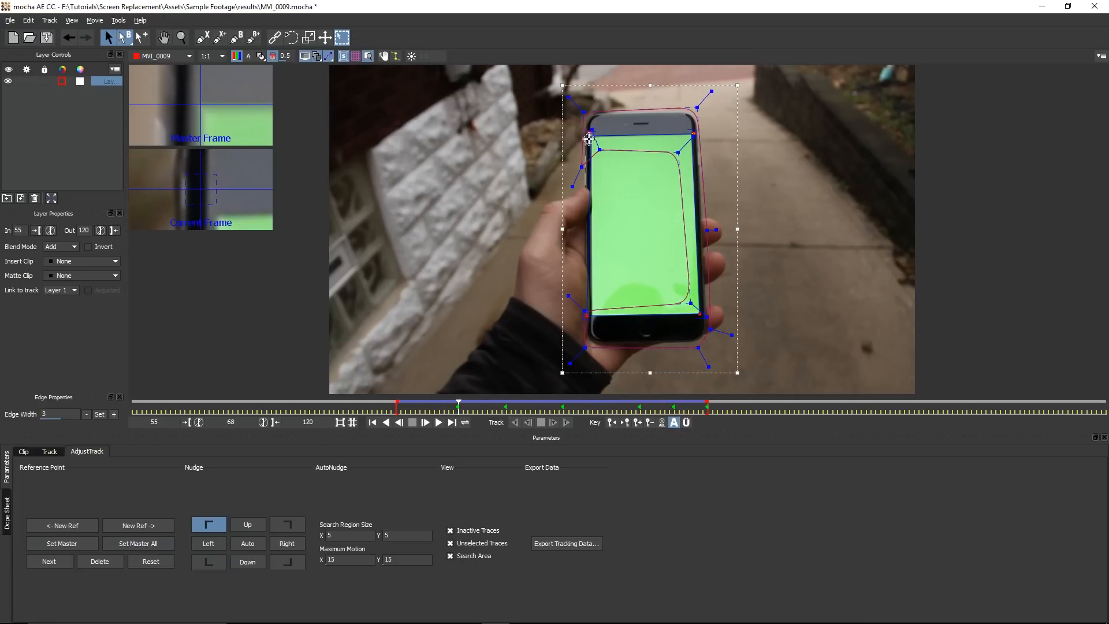
{"action": "left_click", "coordinate": [585, 313]}
Step: At frame 58, correct the lower-left and lower-right reference points at the display's bottom edge
{"action": "left_click", "coordinate": [427, 408]}
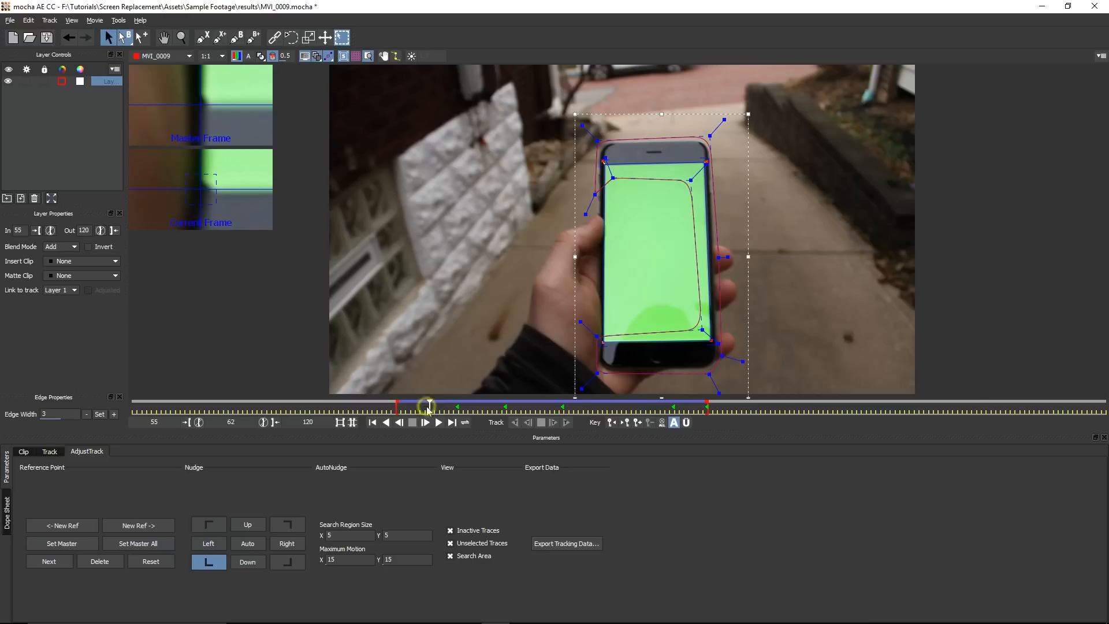
{"action": "left_click", "coordinate": [410, 409]}
{"action": "left_click", "coordinate": [611, 350]}
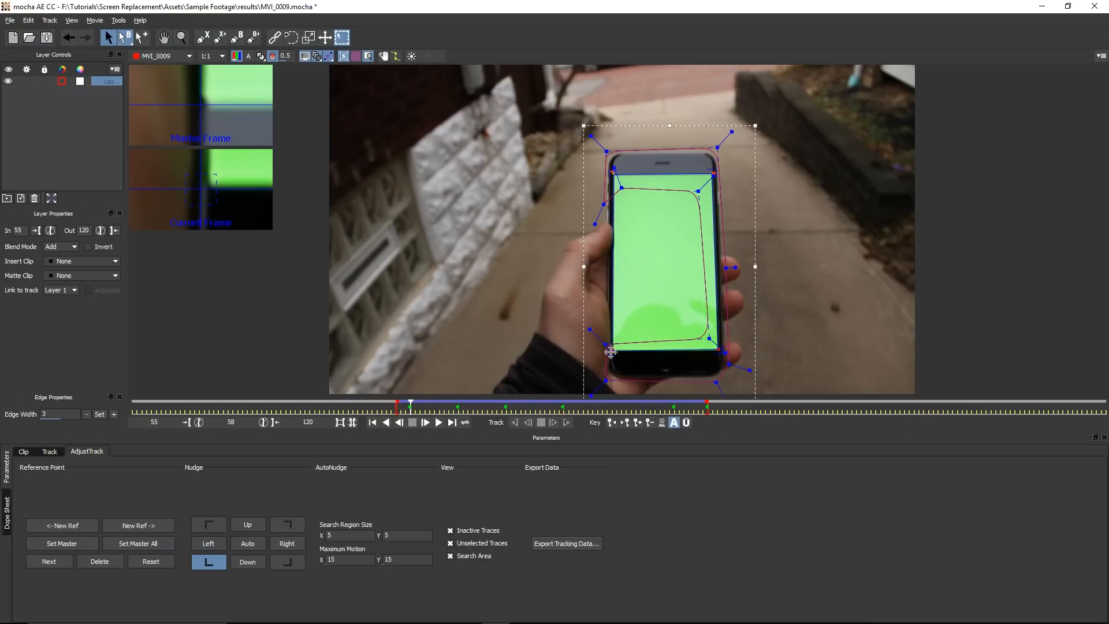
{"action": "left_click", "coordinate": [716, 351]}
Step: Play back the adjusted track, and check the corner alignment frame by frame from frame 69 to 86
{"action": "left_click", "coordinate": [437, 423]}
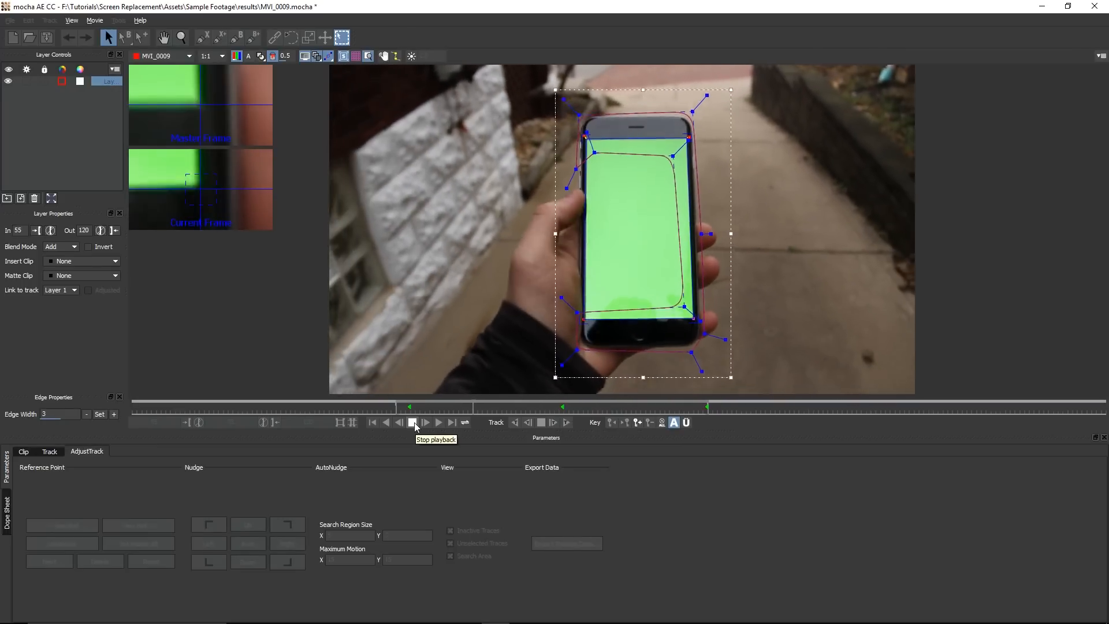
{"action": "left_click", "coordinate": [413, 422]}
{"action": "left_click", "coordinate": [463, 409]}
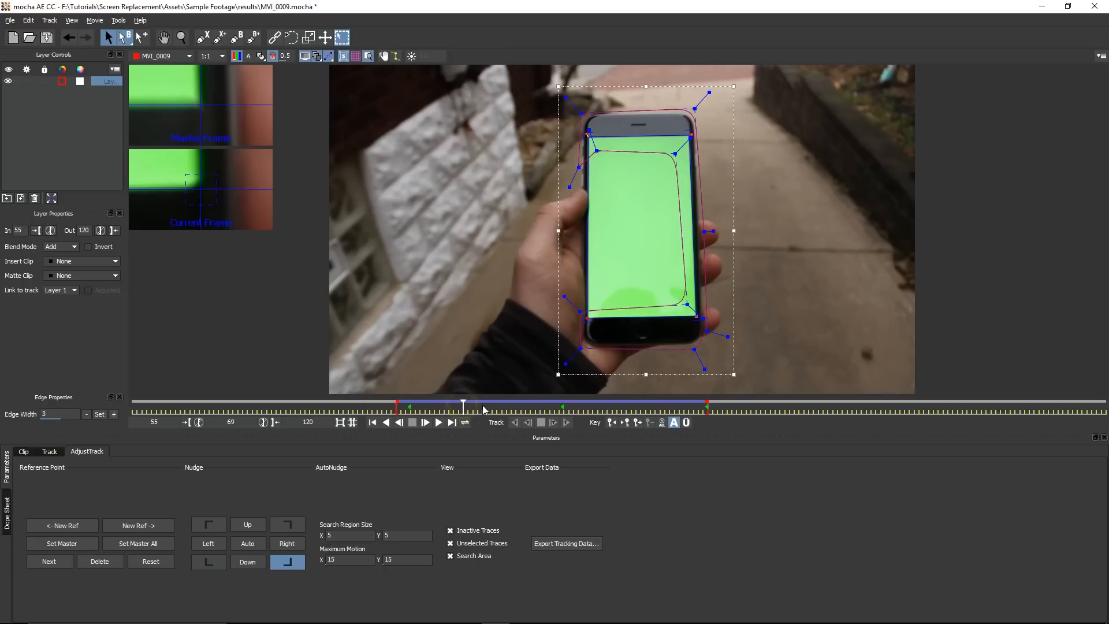
{"action": "left_click", "coordinate": [426, 424]}
{"action": "left_click", "coordinate": [427, 424]}
{"action": "left_click", "coordinate": [426, 424]}
{"action": "left_click", "coordinate": [427, 423]}
{"action": "left_click", "coordinate": [427, 424]}
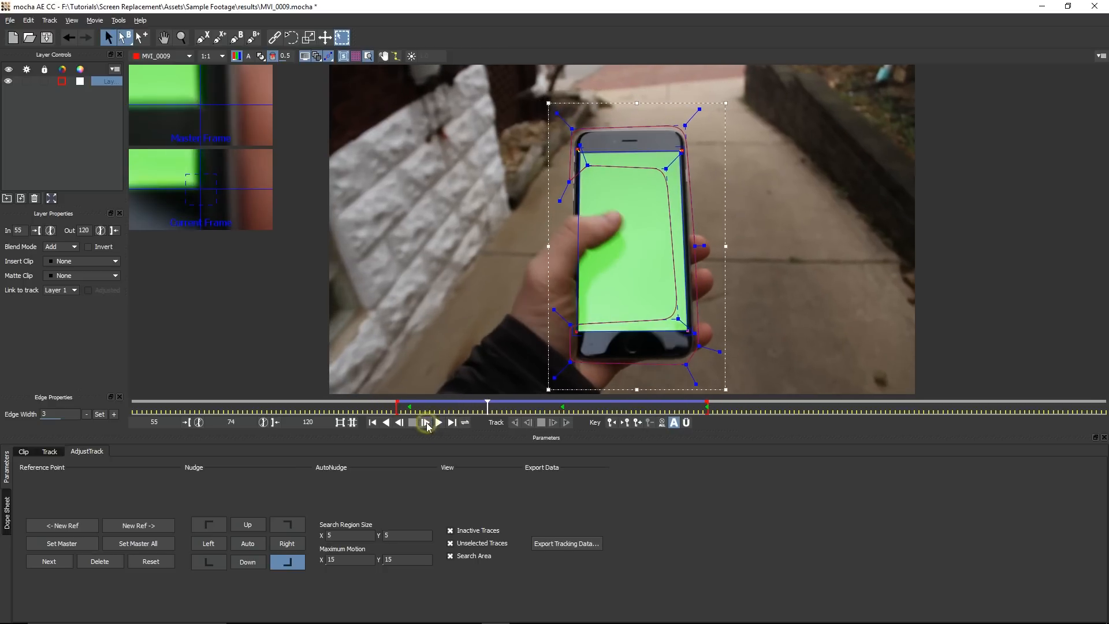
{"action": "left_click", "coordinate": [426, 423]}
{"action": "left_click", "coordinate": [426, 424]}
{"action": "left_click", "coordinate": [427, 423]}
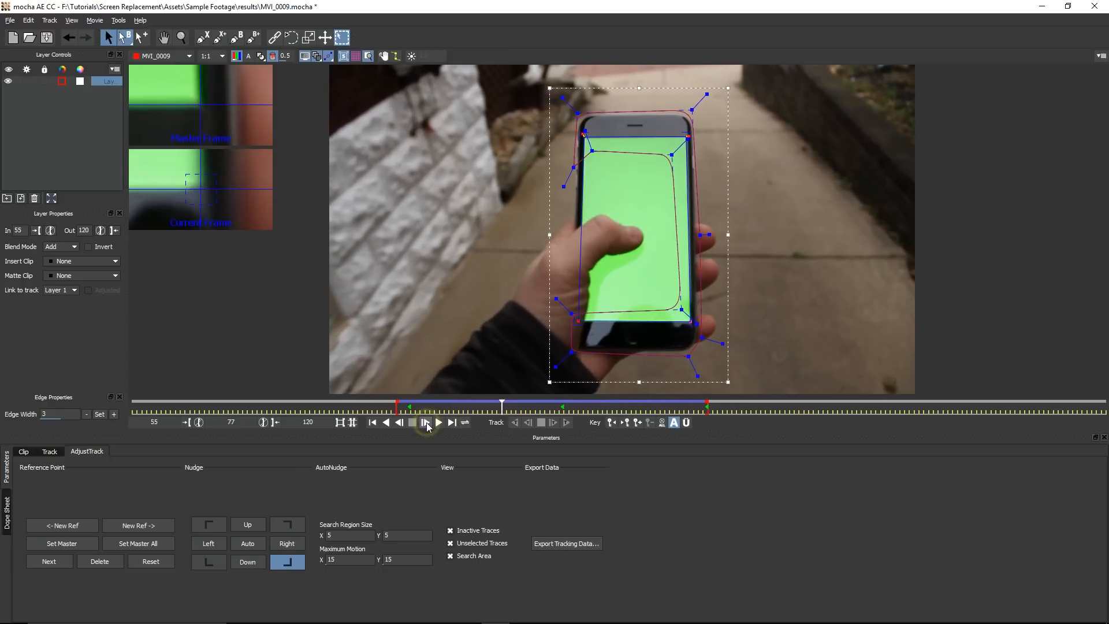
{"action": "left_click", "coordinate": [426, 424]}
{"action": "left_click", "coordinate": [426, 424]}
{"action": "left_click", "coordinate": [426, 424]}
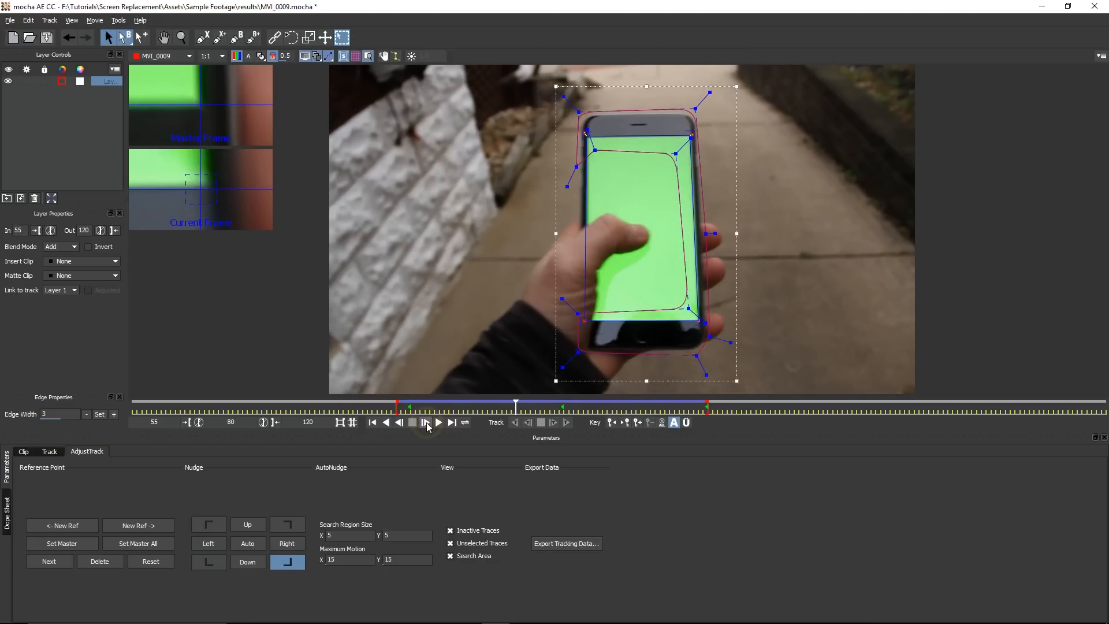
{"action": "left_click", "coordinate": [426, 423]}
{"action": "left_click", "coordinate": [426, 424]}
{"action": "left_click", "coordinate": [426, 424]}
{"action": "left_click", "coordinate": [426, 423]}
{"action": "left_click", "coordinate": [427, 423]}
{"action": "left_click", "coordinate": [427, 424]}
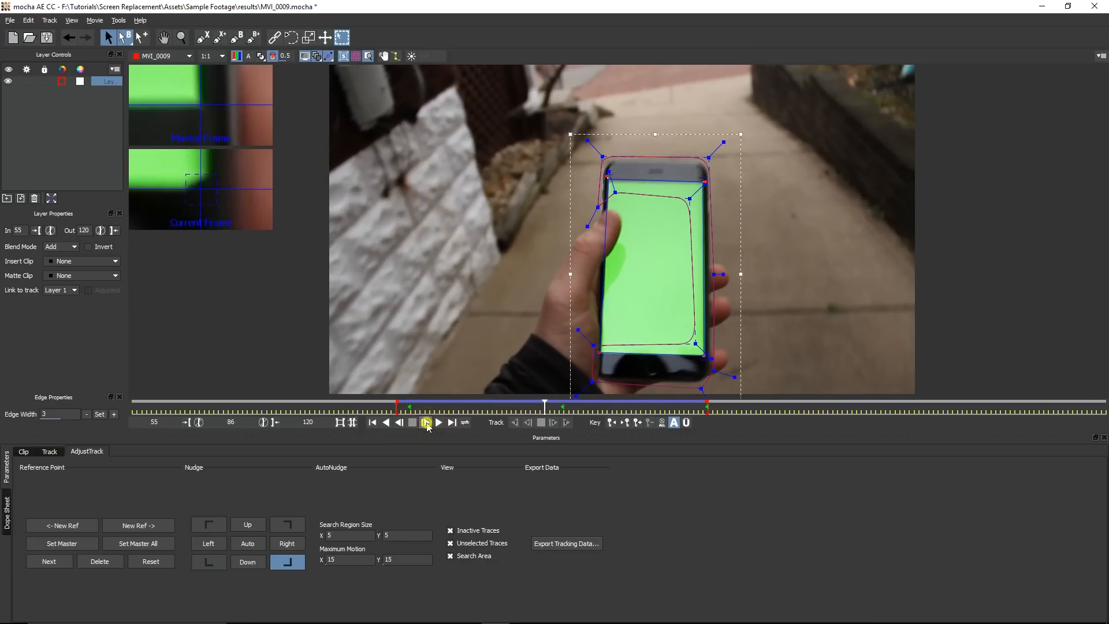
Step: At frame 87, realign the upper-left, upper-right and lower-right reference points with the display's corners
{"action": "left_click", "coordinate": [427, 423]}
{"action": "left_click_drag", "start_coordinate": [601, 180], "coordinate": [600, 184]}
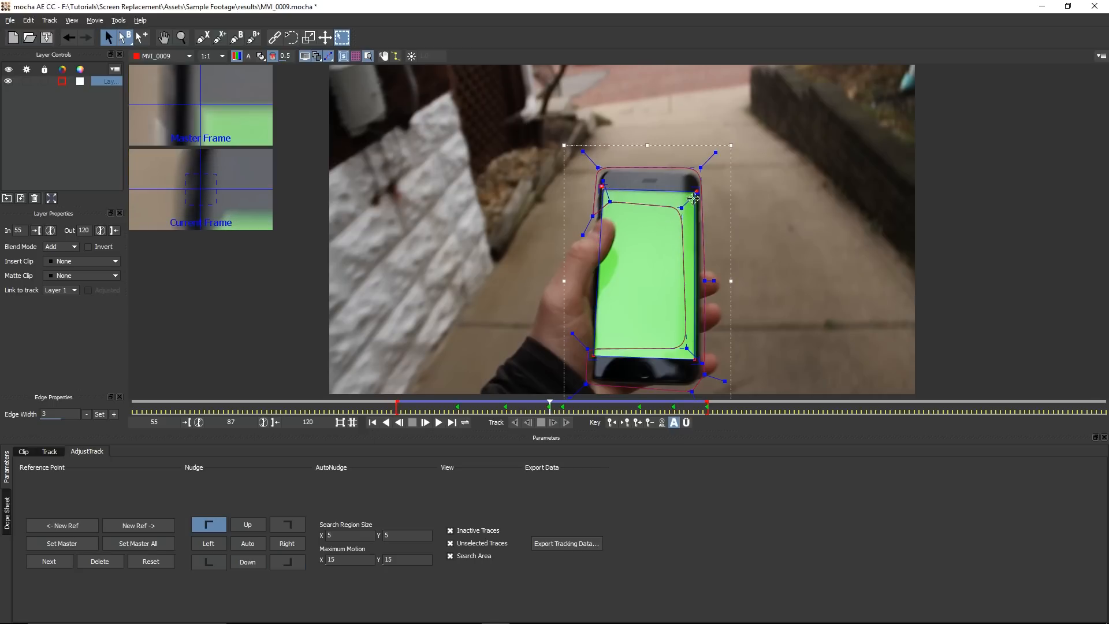
{"action": "left_click", "coordinate": [698, 192]}
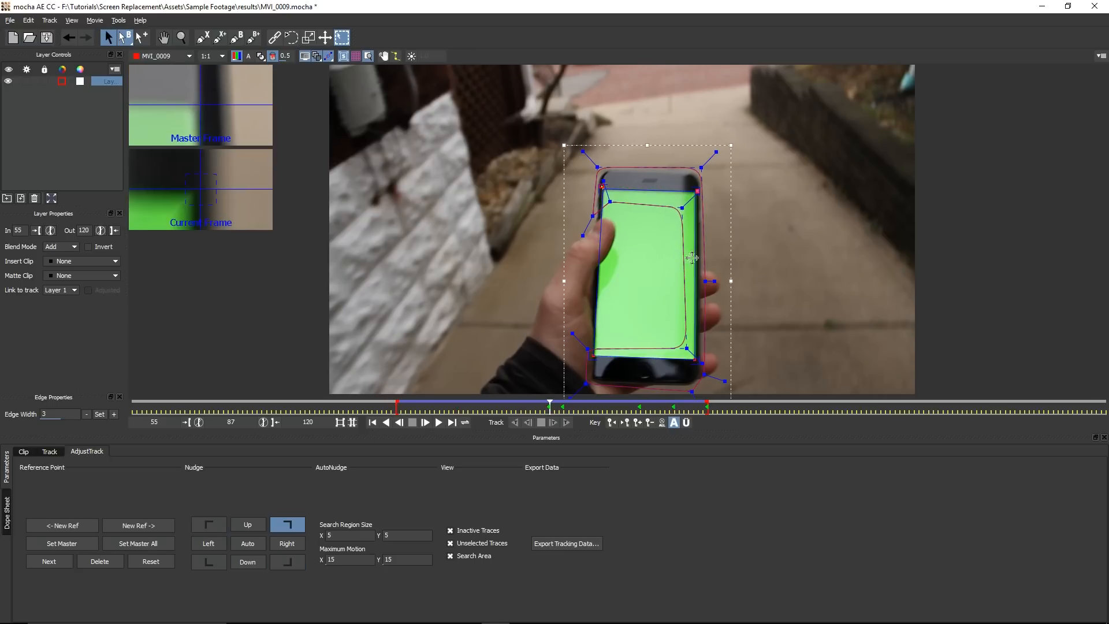
{"action": "left_click_drag", "start_coordinate": [693, 361], "coordinate": [696, 360]}
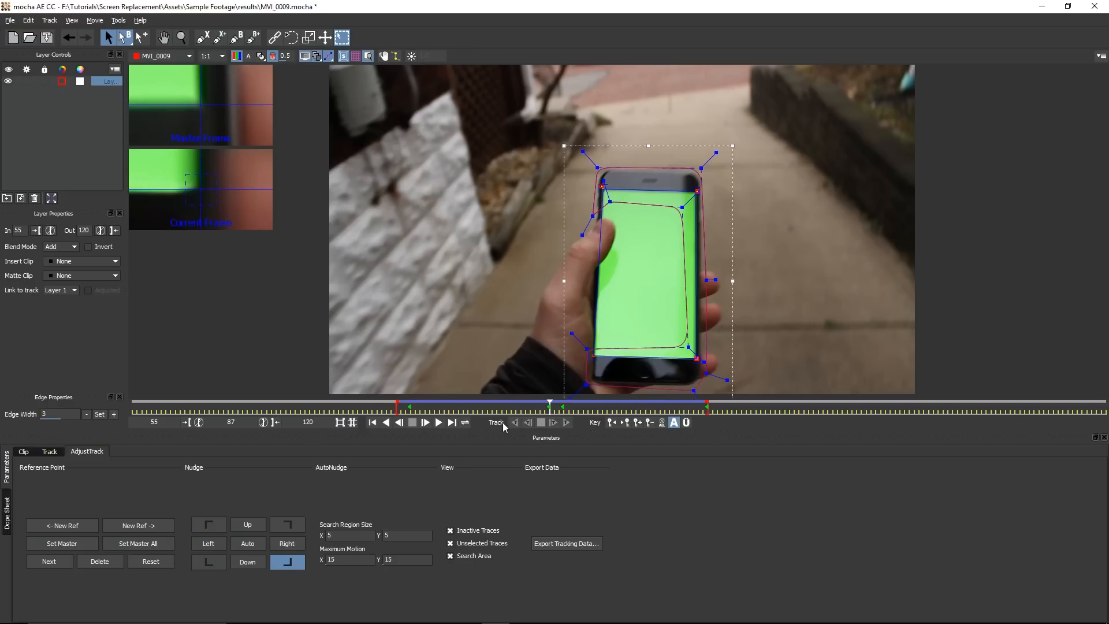
Step: Realign the upper-right reference point at frame 88, and check the track onwards to frame 117
{"action": "left_click", "coordinate": [425, 423]}
{"action": "left_click", "coordinate": [425, 423]}
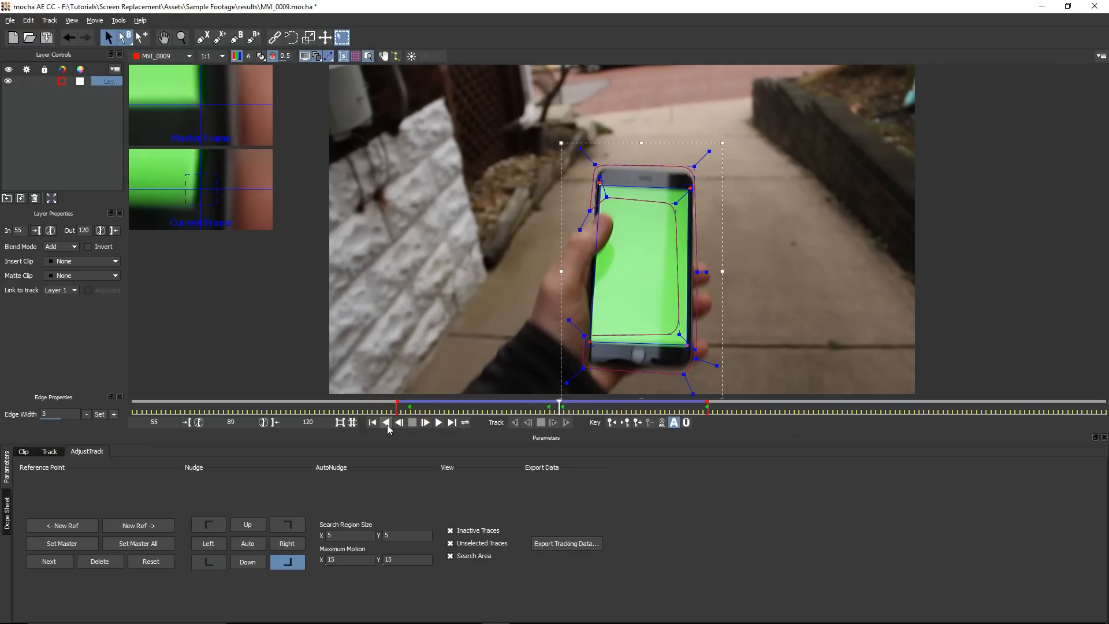
{"action": "left_click", "coordinate": [397, 423]}
{"action": "left_click_drag", "start_coordinate": [690, 191], "coordinate": [689, 194]}
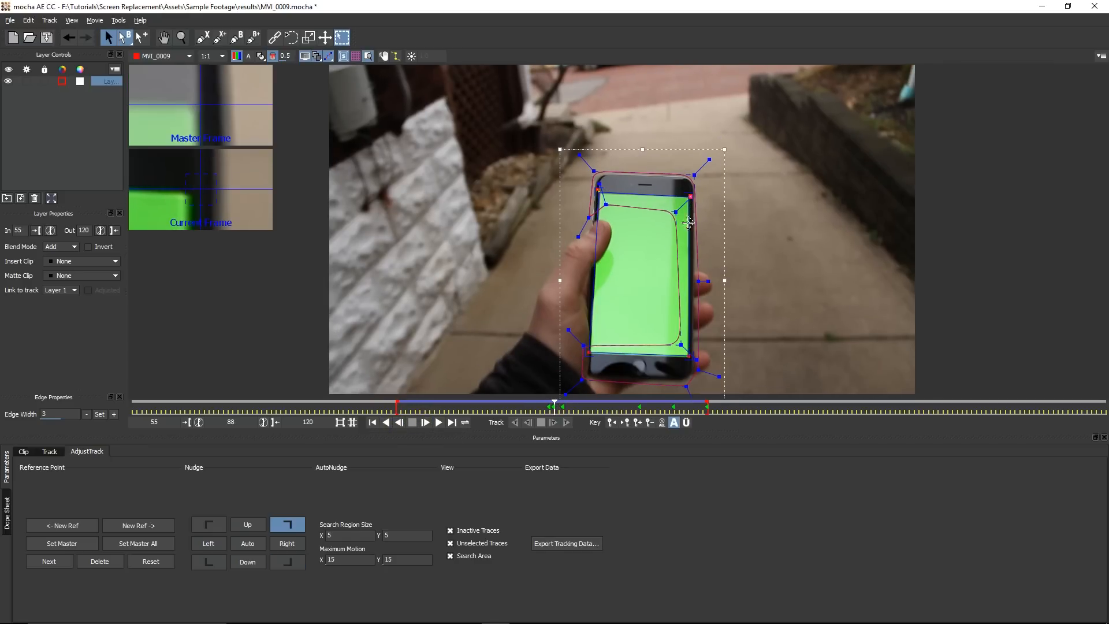
{"action": "left_click", "coordinate": [425, 423]}
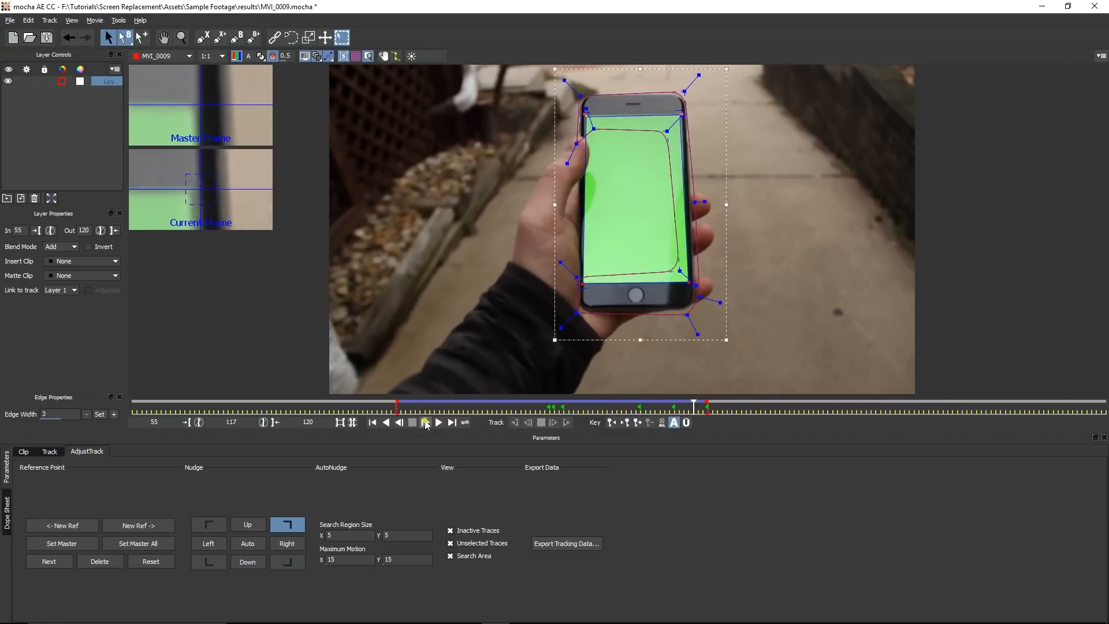
Step: Realign the upper-left and upper-right reference points with the display's corners just before the track's end, and check through to frame 120
{"action": "left_click", "coordinate": [398, 422]}
{"action": "left_click_drag", "start_coordinate": [579, 120], "coordinate": [577, 118]}
{"action": "left_click", "coordinate": [675, 121]}
{"action": "left_click_drag", "start_coordinate": [676, 120], "coordinate": [677, 119]}
{"action": "left_click", "coordinate": [438, 423]}
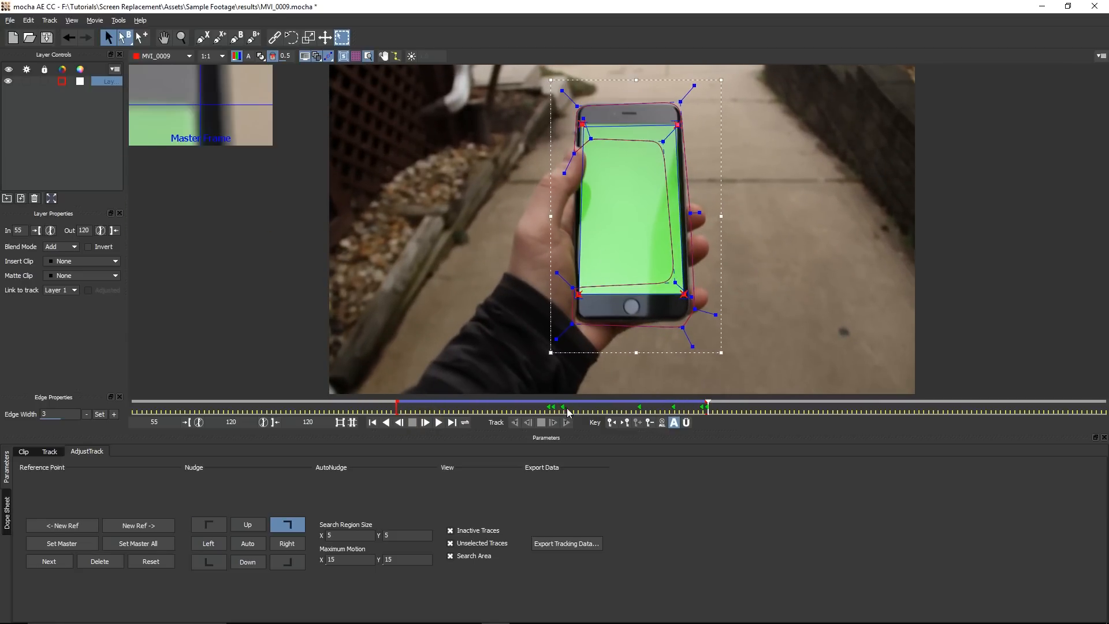
Step: From frame 55, export the tracking data to the clipboard as After Effects Corner Pin [supports motion blur]
{"action": "left_click", "coordinate": [371, 423]}
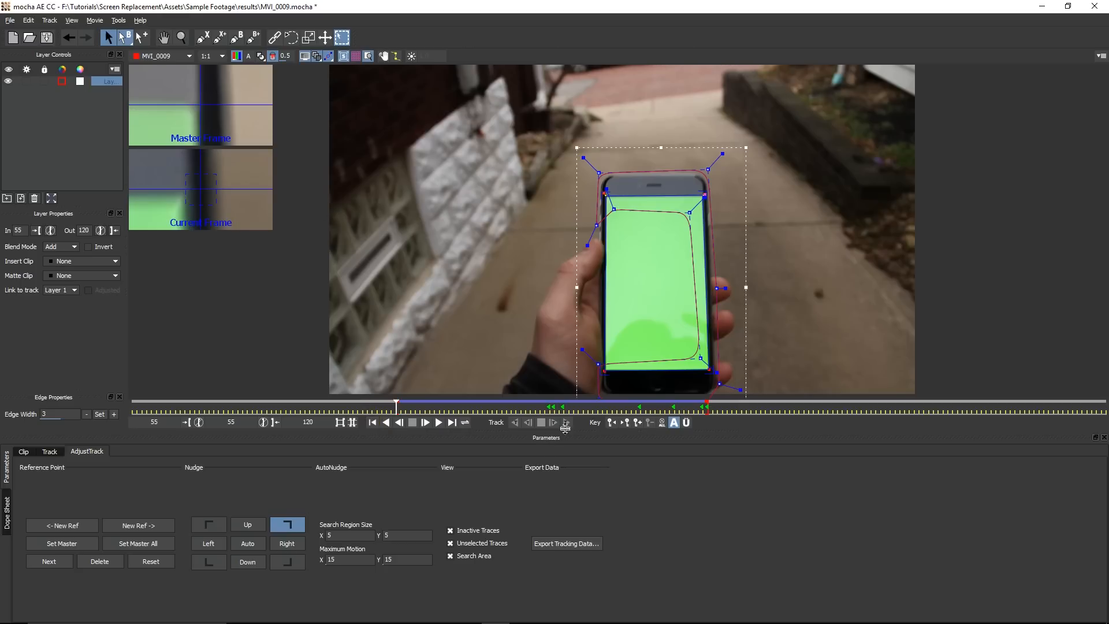
{"action": "left_click", "coordinate": [569, 545]}
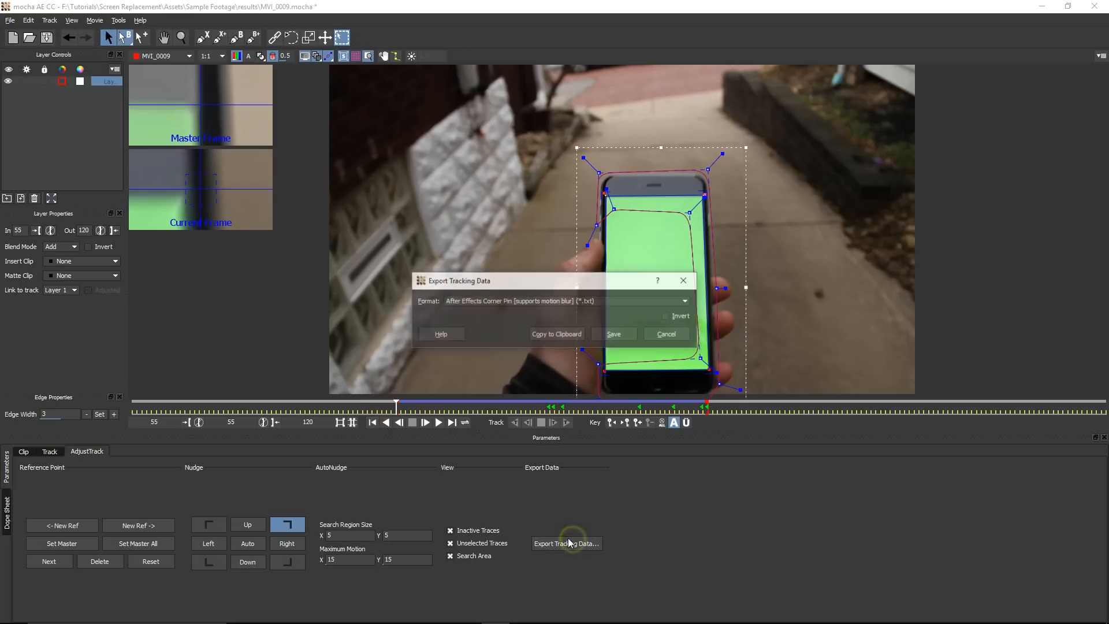
{"action": "left_click", "coordinate": [556, 302]}
{"action": "left_click", "coordinate": [554, 300]}
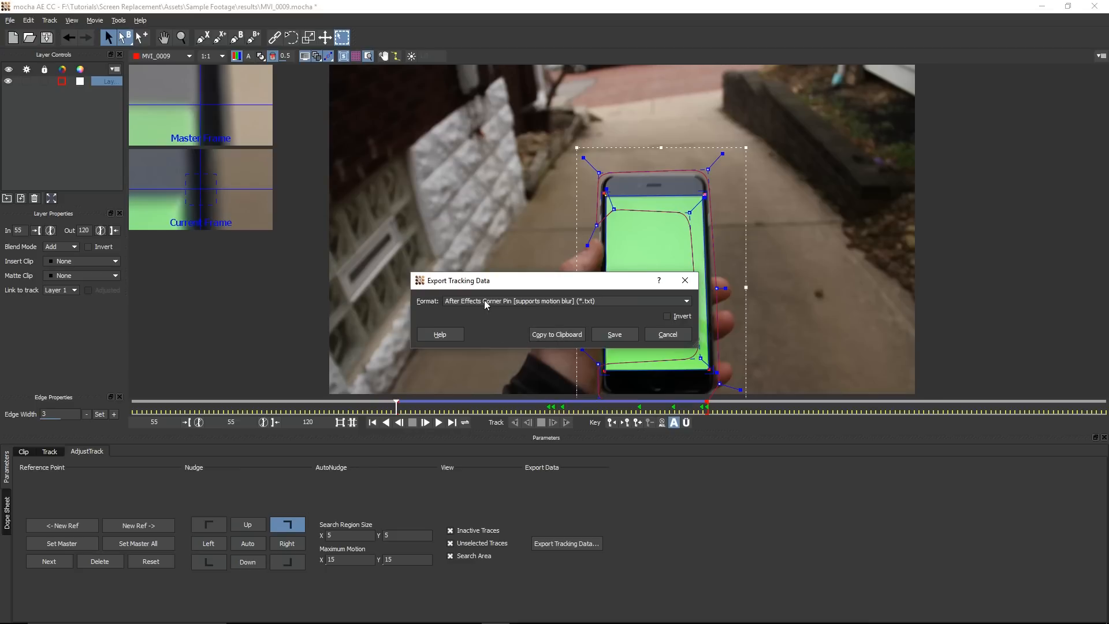
{"action": "left_click", "coordinate": [557, 335]}
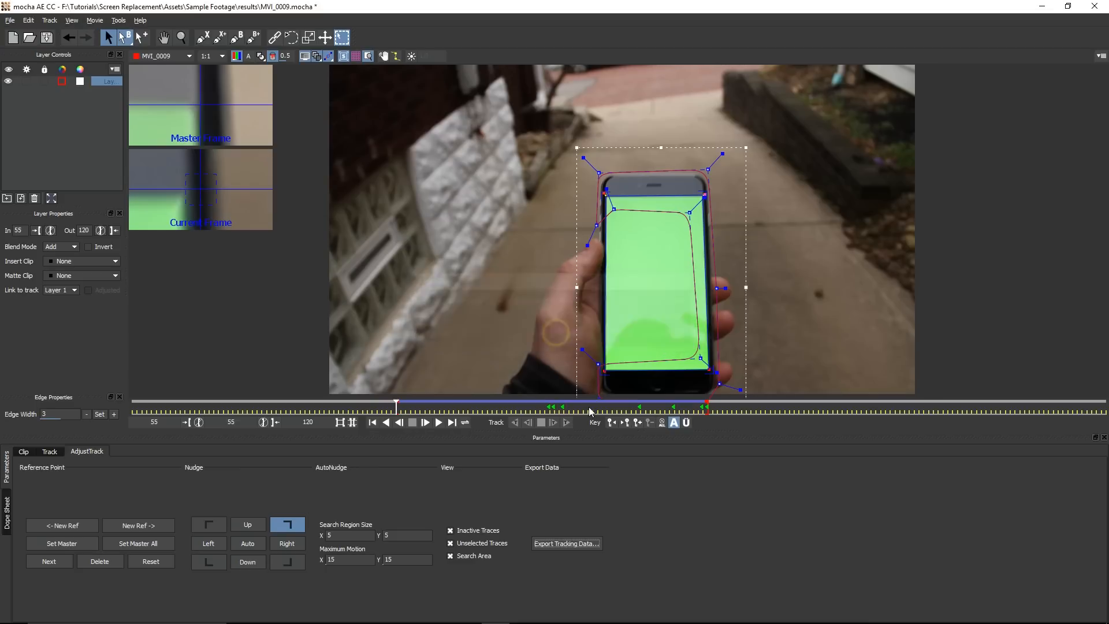
Step: Switch to After Effects and add Phone Comp from the Example02 folder as the top layer of Phone_Repl
{"action": "left_click", "coordinate": [411, 613]}
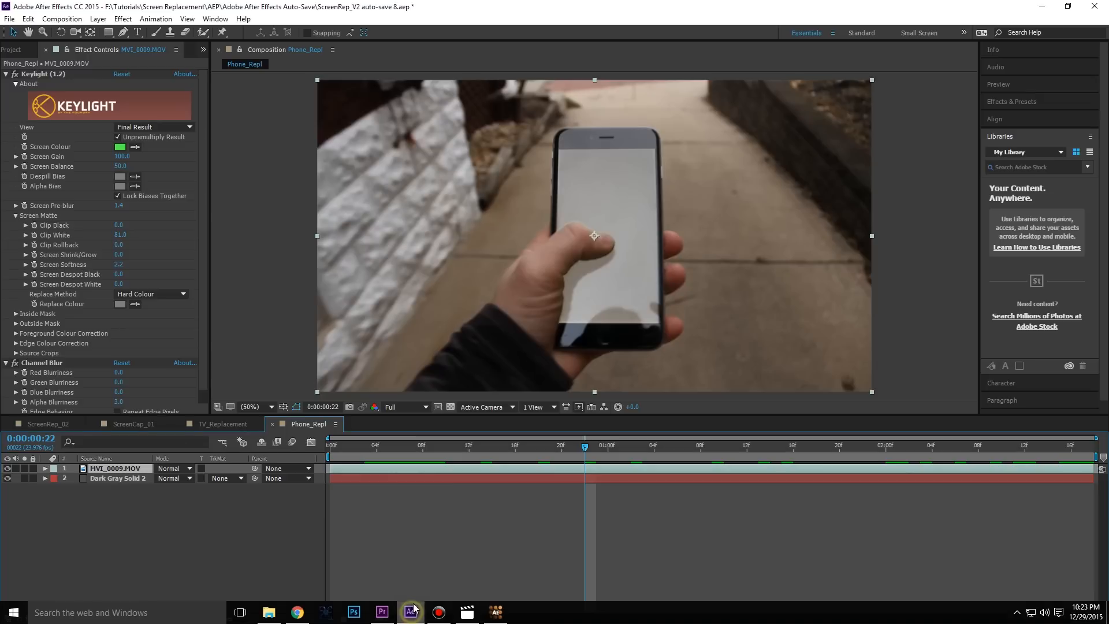
{"action": "left_click", "coordinate": [100, 495]}
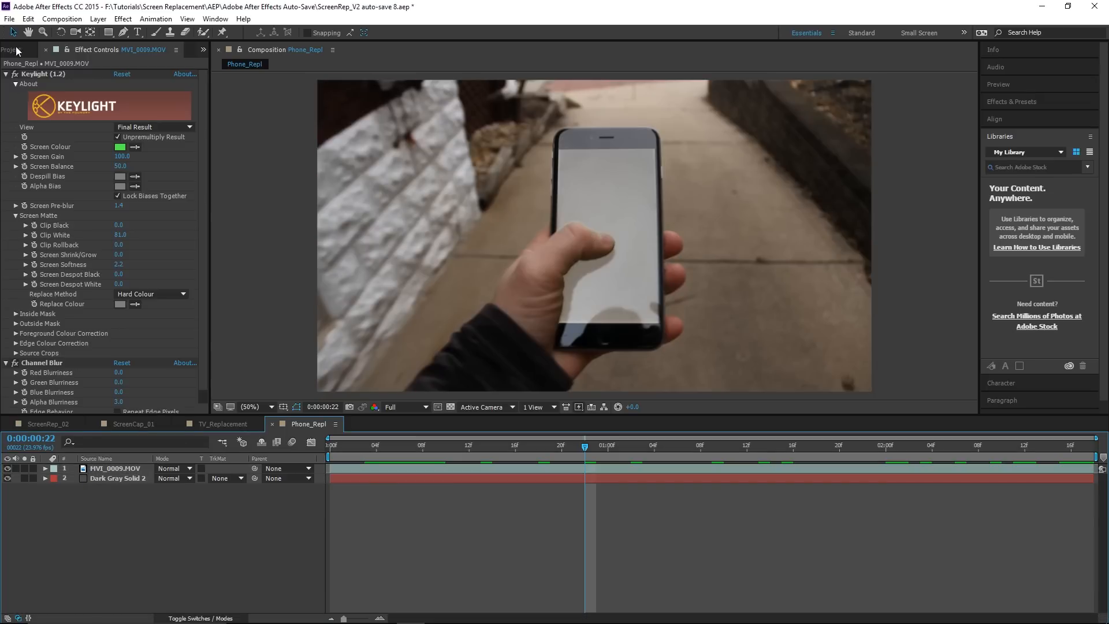
{"action": "left_click", "coordinate": [17, 50]}
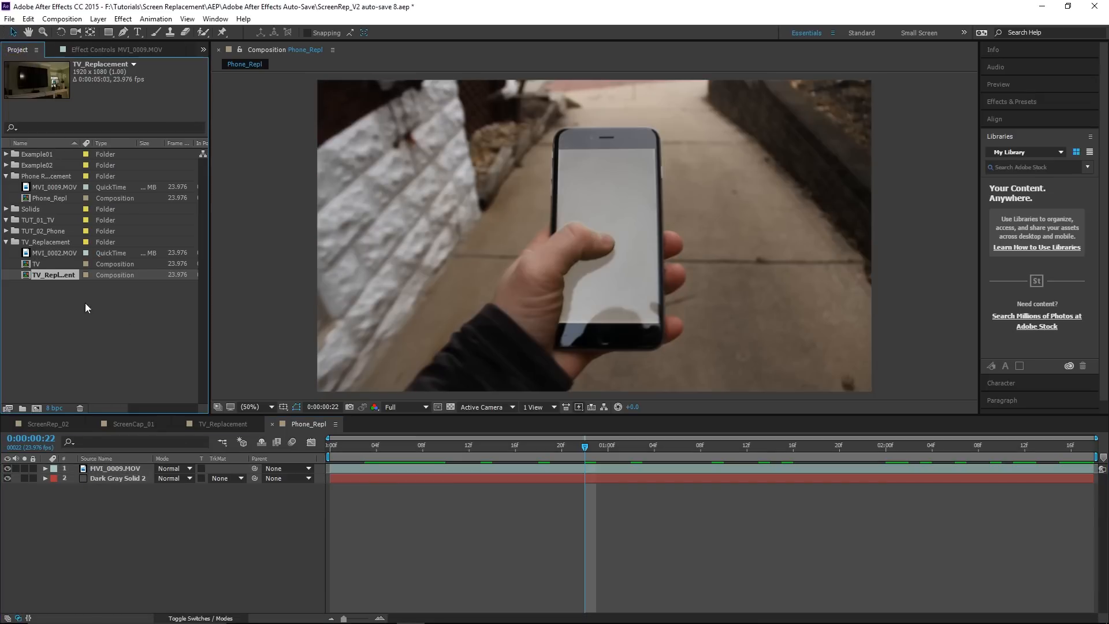
{"action": "left_click", "coordinate": [6, 165]}
{"action": "left_click_drag", "start_coordinate": [43, 230], "coordinate": [94, 469]}
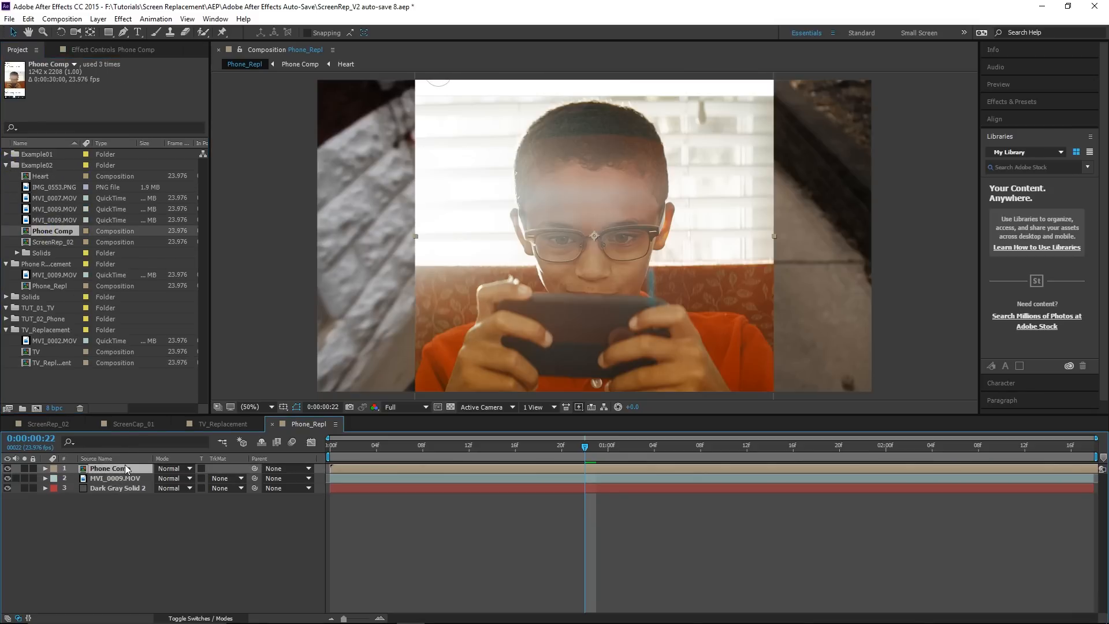
Step: Toggle the Phone Comp layer's visibility, inspect the frame size in its composition settings, and return to Phone_Repl
{"action": "left_click", "coordinate": [7, 468]}
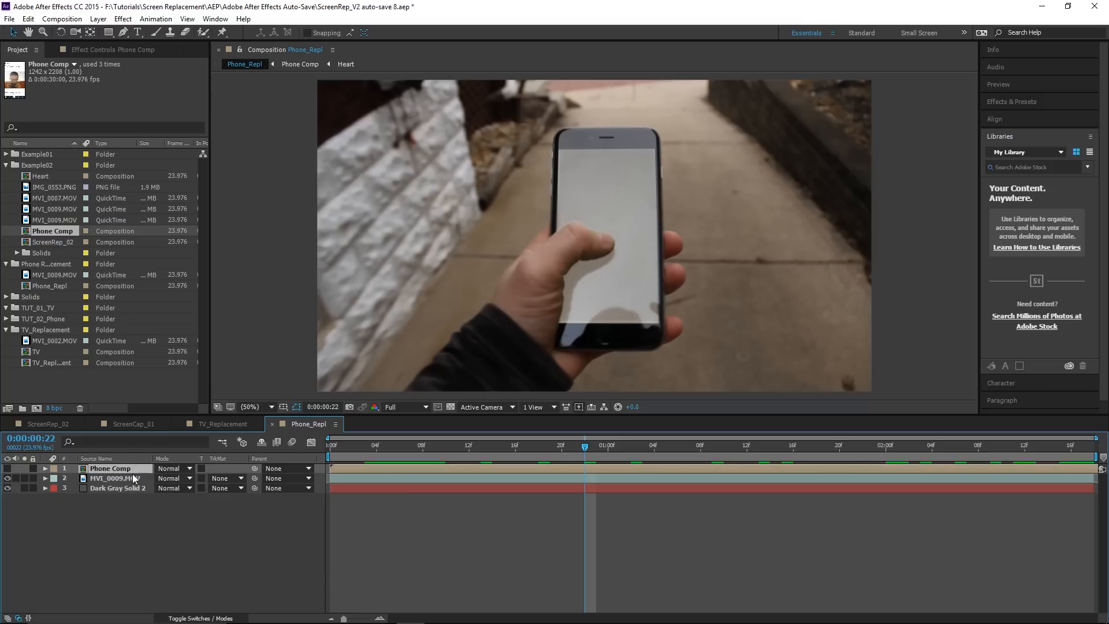
{"action": "left_click", "coordinate": [6, 468]}
{"action": "double_click", "coordinate": [87, 468]}
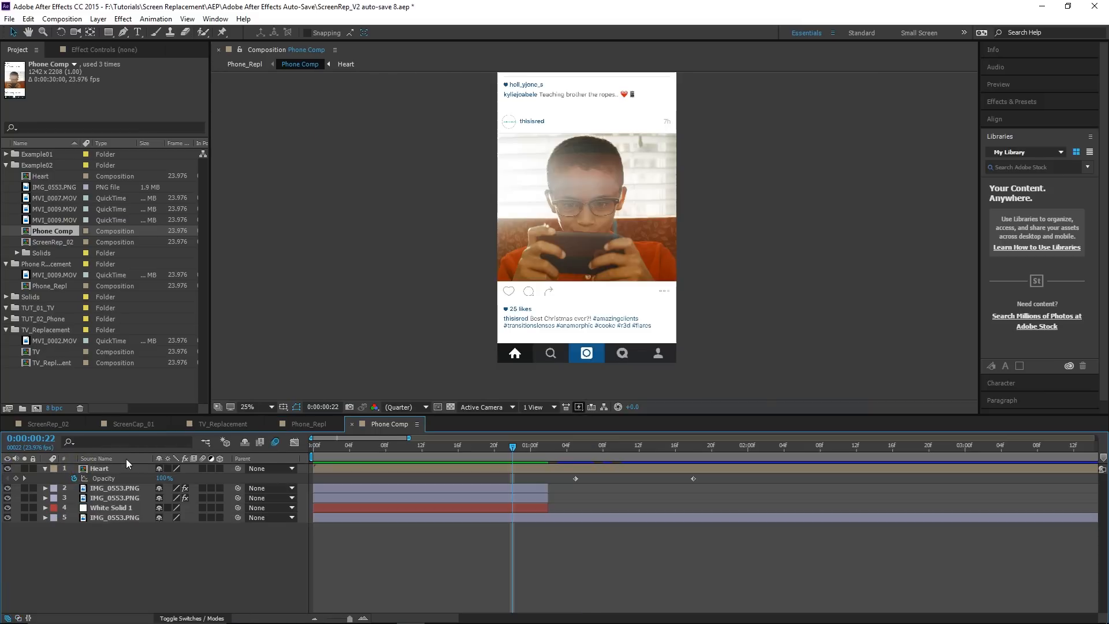
{"action": "right_click", "coordinate": [388, 424]}
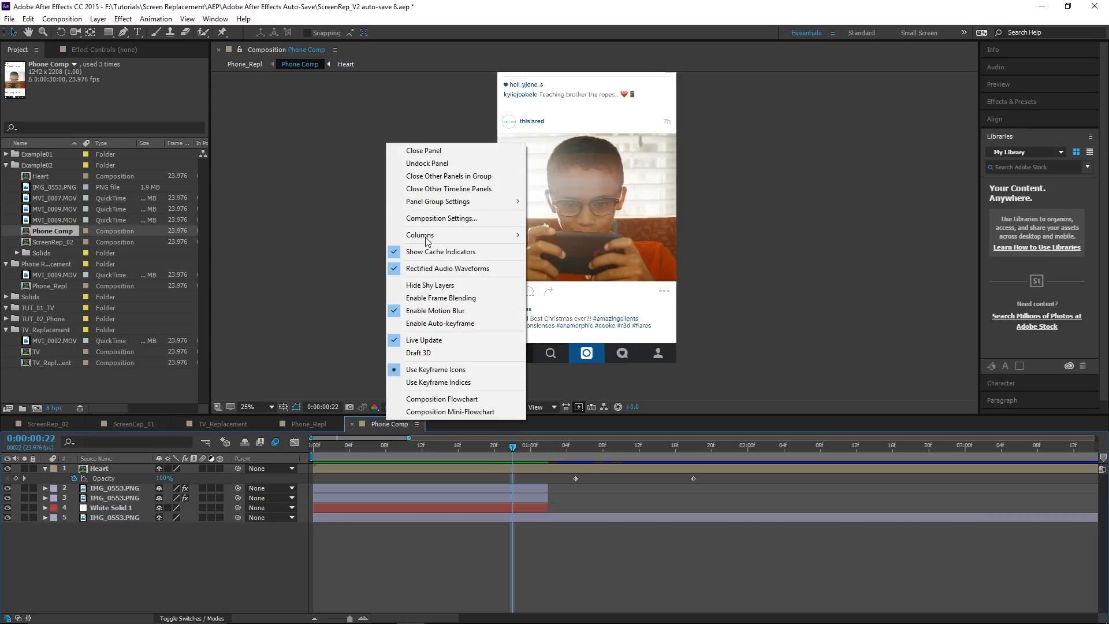
{"action": "left_click", "coordinate": [428, 218]}
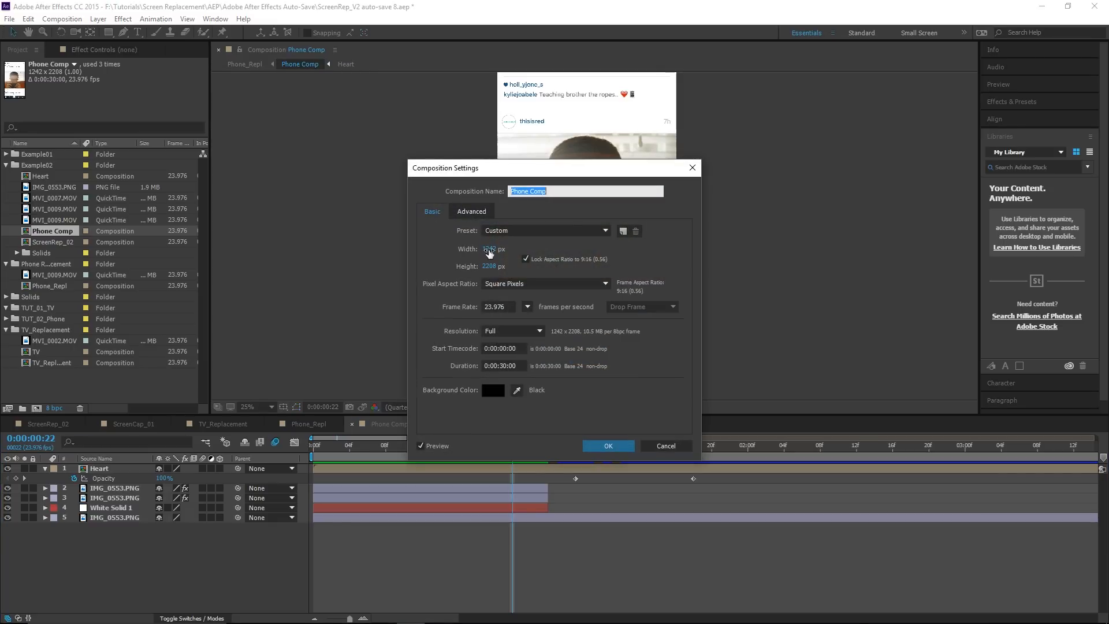
{"action": "left_click", "coordinate": [664, 446]}
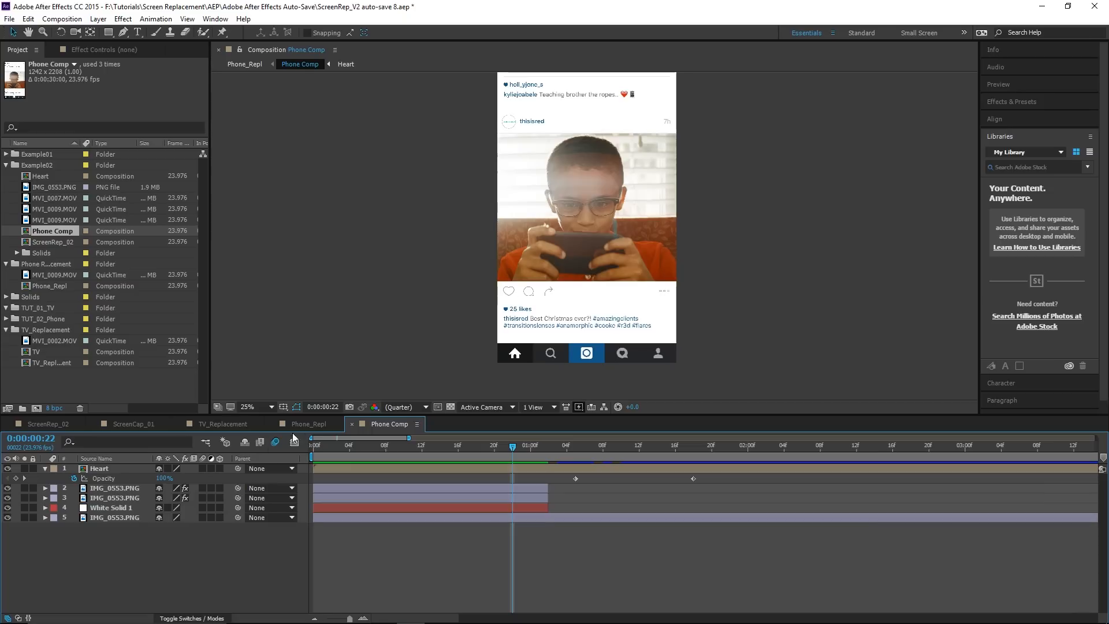
{"action": "left_click", "coordinate": [353, 424]}
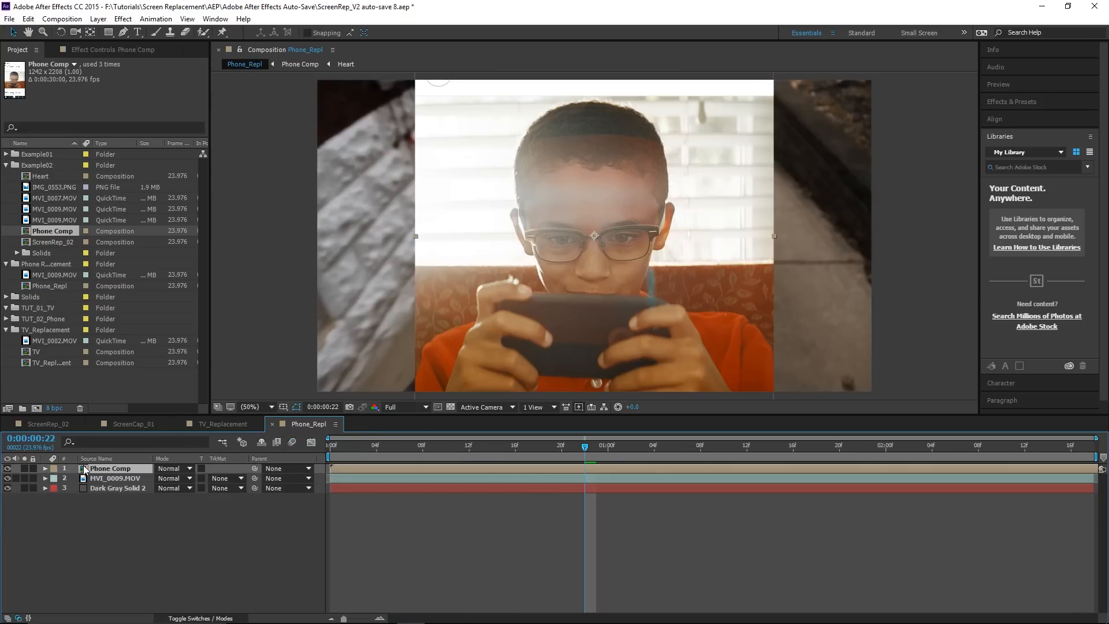
Step: Paste the mocha corner pin data onto the Phone Comp layer and reveal its keyframed properties
{"action": "key", "text": "ctrl+v"}
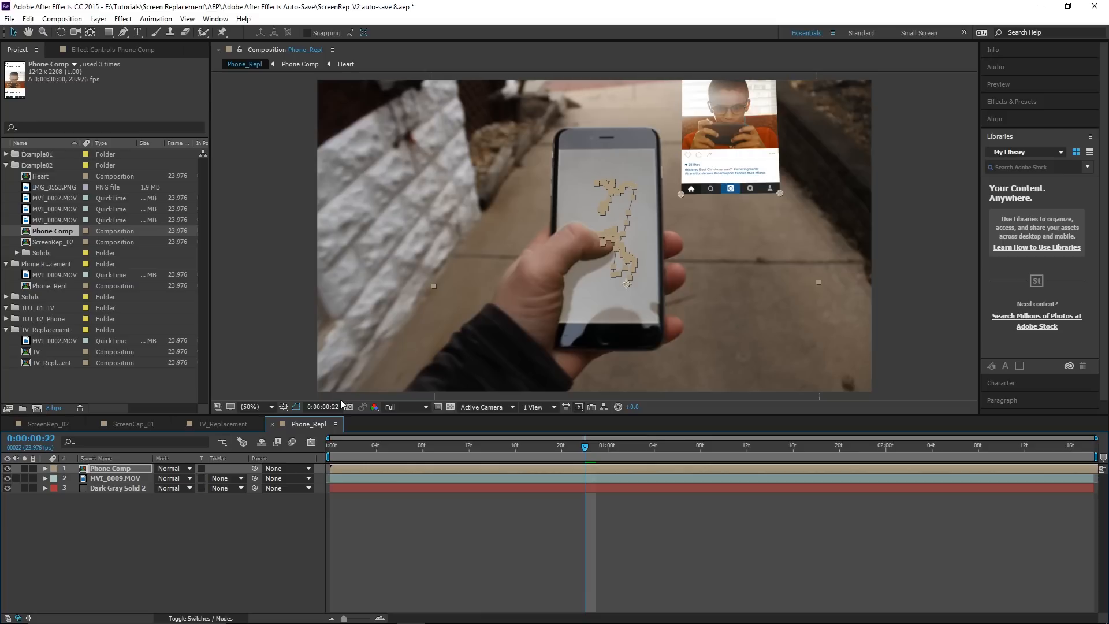
{"action": "left_click", "coordinate": [82, 469]}
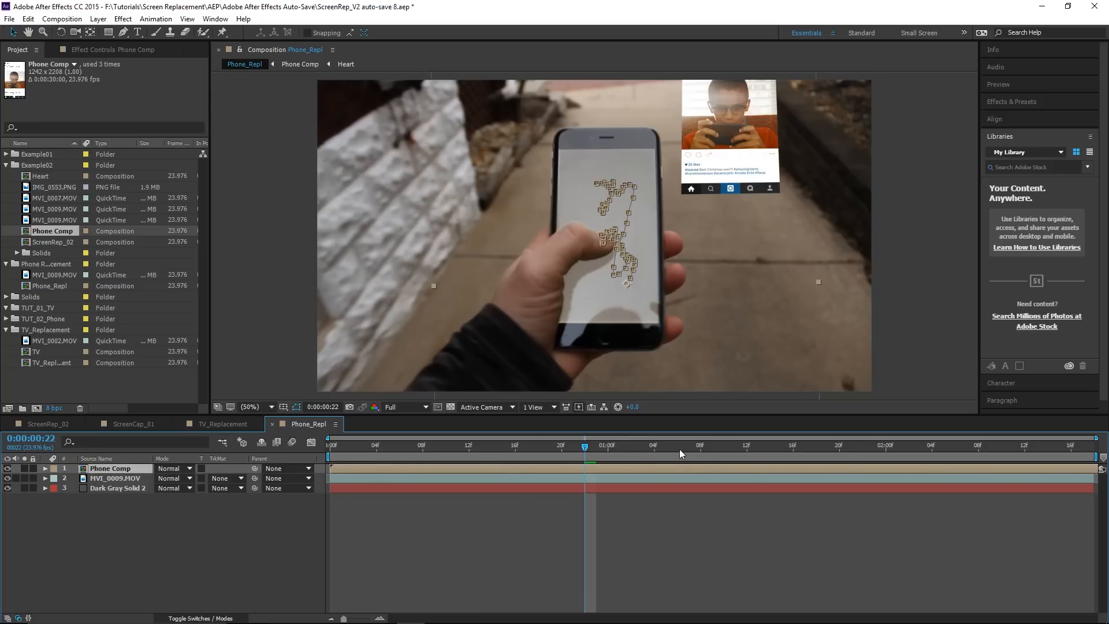
{"action": "key", "text": "u"}
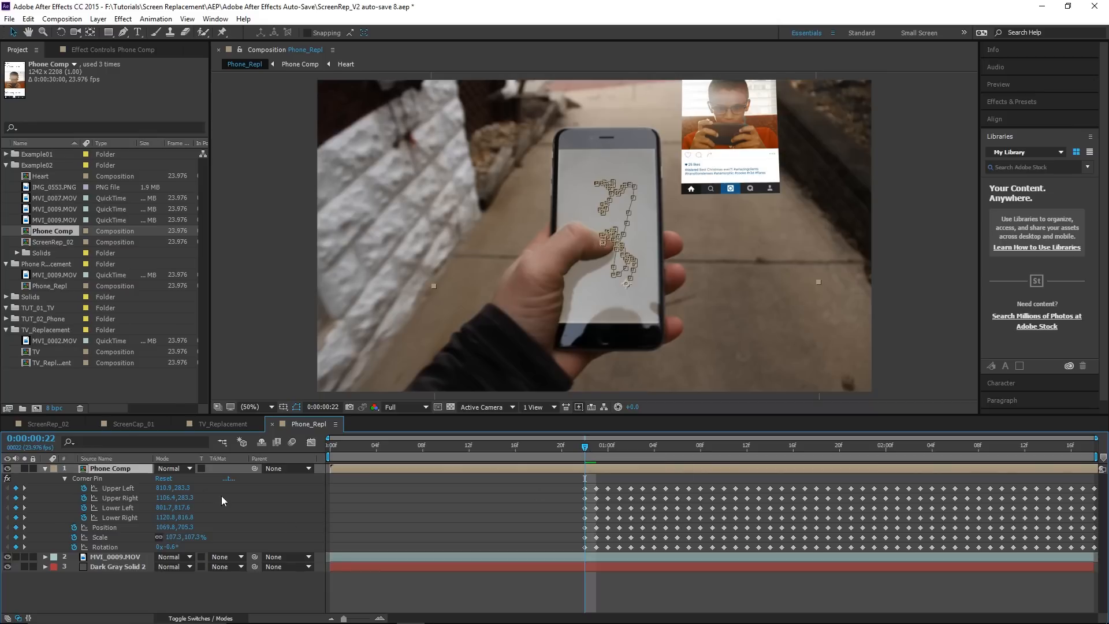
Step: Shift all of Phone Comp's Corner Pin, Position, Scale and Rotation keyframes to start at 0:00:00:00
{"action": "left_click", "coordinate": [95, 478]}
{"action": "left_click", "coordinate": [100, 545]}
{"action": "left_click", "coordinate": [109, 489], "text": "shift"}
{"action": "left_click", "coordinate": [109, 498], "text": "shift"}
{"action": "left_click", "coordinate": [111, 508], "text": "shift"}
{"action": "left_click", "coordinate": [107, 518], "text": "shift"}
{"action": "left_click", "coordinate": [104, 528], "text": "shift"}
{"action": "left_click", "coordinate": [103, 536], "text": "shift"}
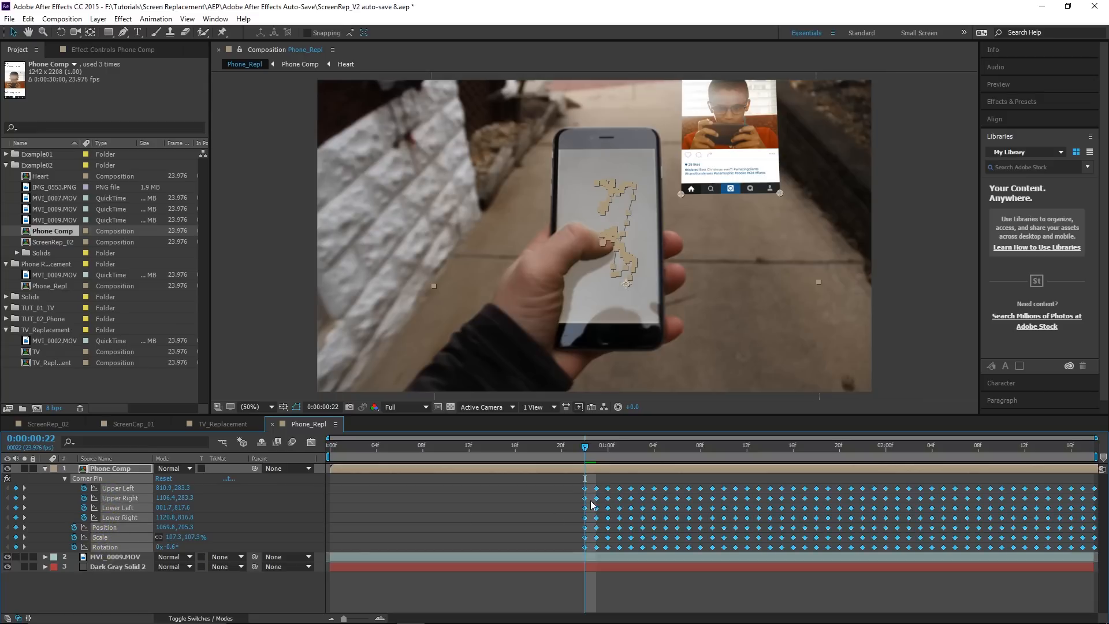
{"action": "left_click_drag", "start_coordinate": [586, 491], "coordinate": [328, 493]}
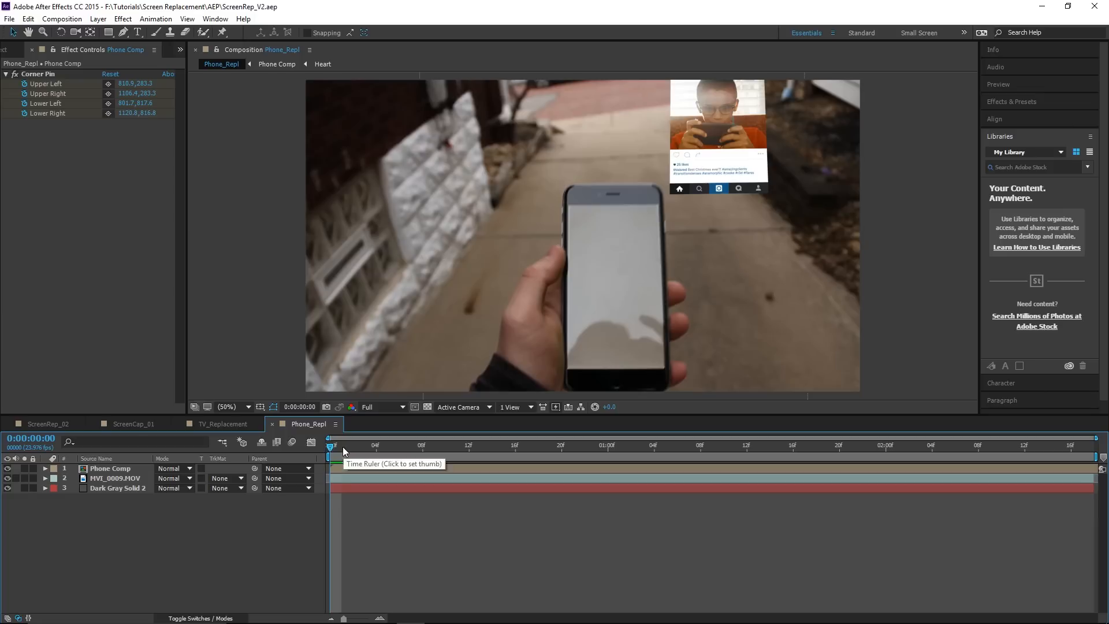
{"action": "left_click_drag", "start_coordinate": [342, 446], "coordinate": [315, 458]}
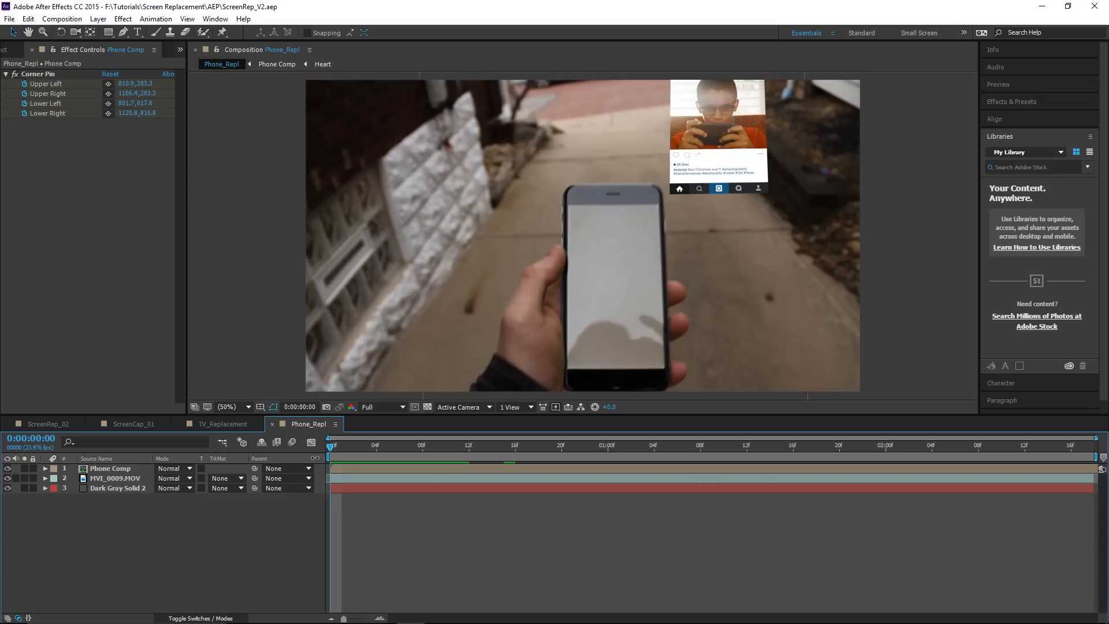
Step: Set the Phone Comp layer's anchor point to 957.0, 540.0 so its image sits on the phone display
{"action": "left_click", "coordinate": [105, 470]}
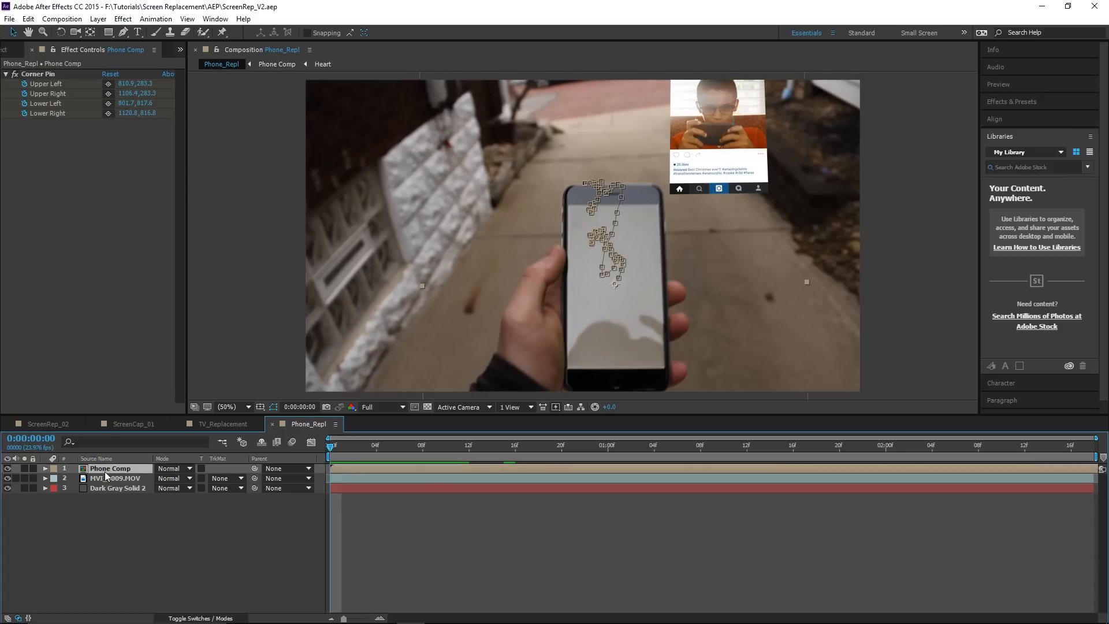
{"action": "key", "text": "a"}
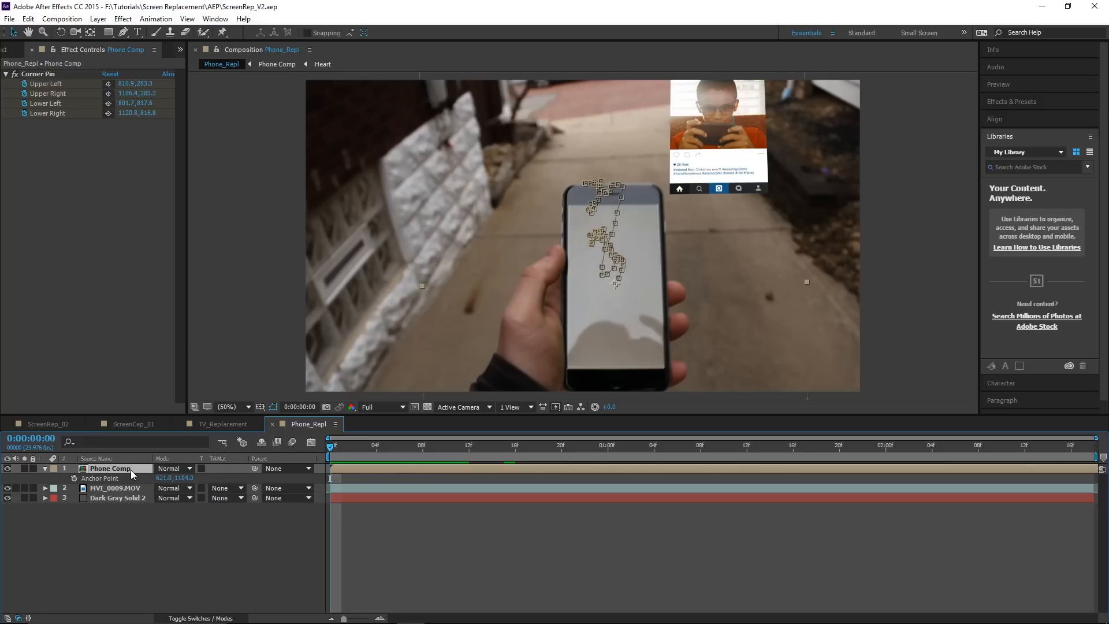
{"action": "mouse_move", "coordinate": [165, 478]}
{"action": "left_mouse_down"}
{"action": "mouse_move", "coordinate": [371, 480]}
{"action": "mouse_move", "coordinate": [0, 480]}
{"action": "mouse_move", "coordinate": [160, 478]}
{"action": "left_mouse_up"}
{"action": "left_click", "coordinate": [144, 538]}
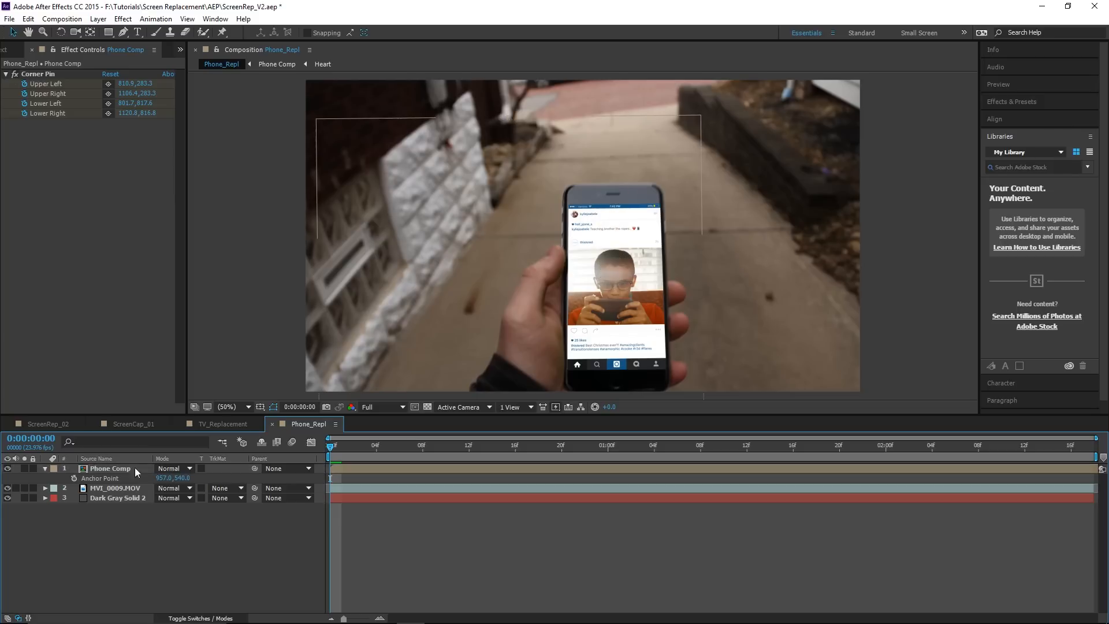
Step: Try the Screen blending mode on the Phone Comp layer, and set it to Multiply instead
{"action": "left_click", "coordinate": [188, 469]}
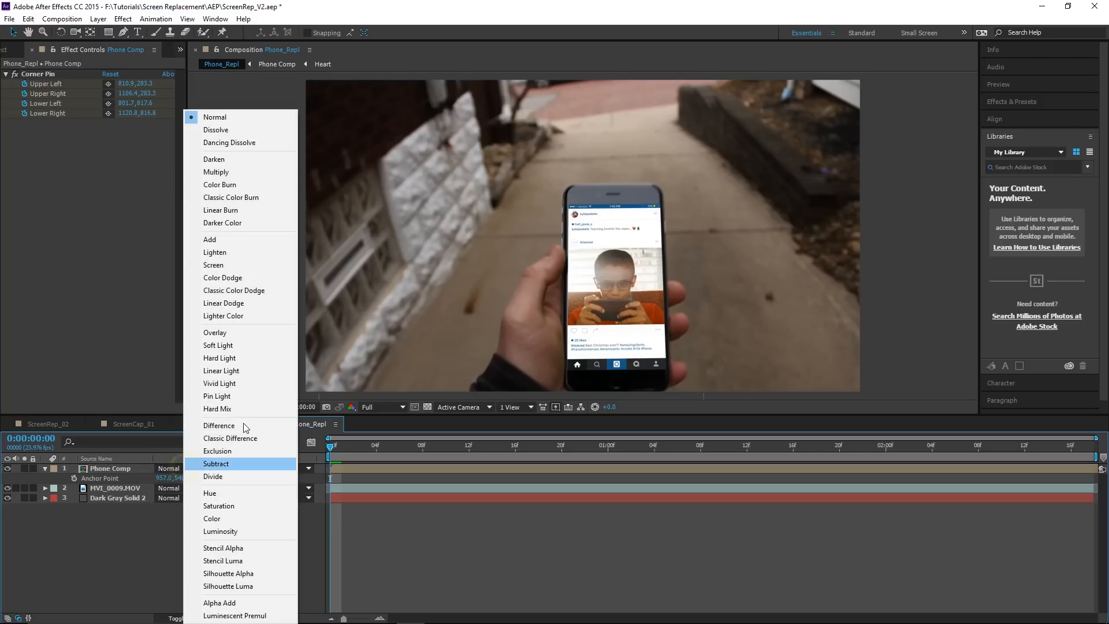
{"action": "left_click", "coordinate": [246, 265]}
{"action": "left_click", "coordinate": [184, 469]}
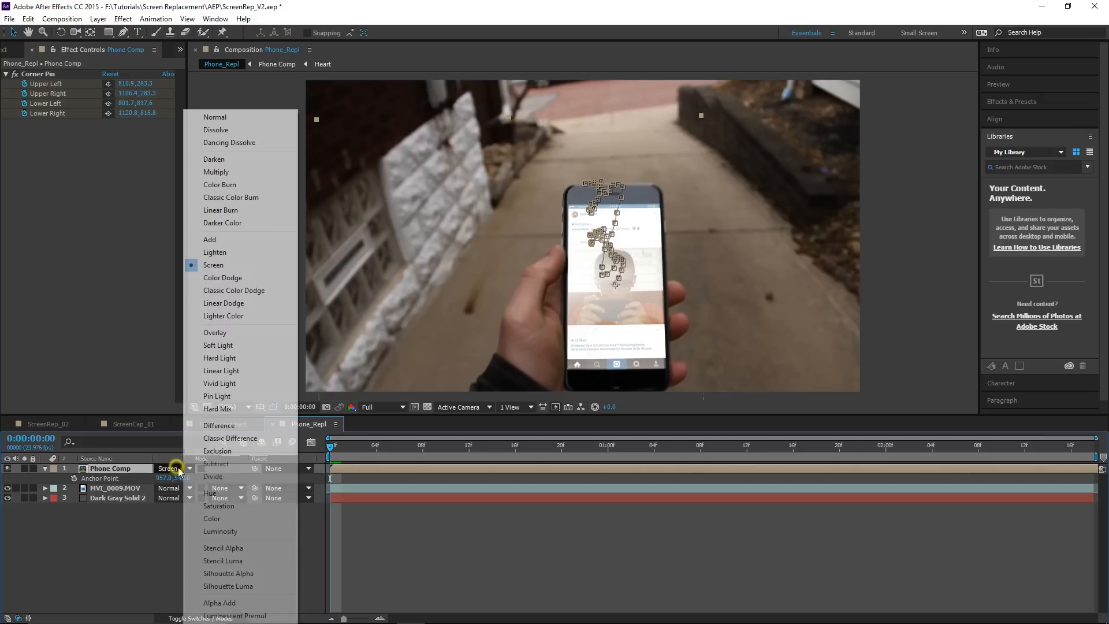
{"action": "left_click", "coordinate": [231, 173]}
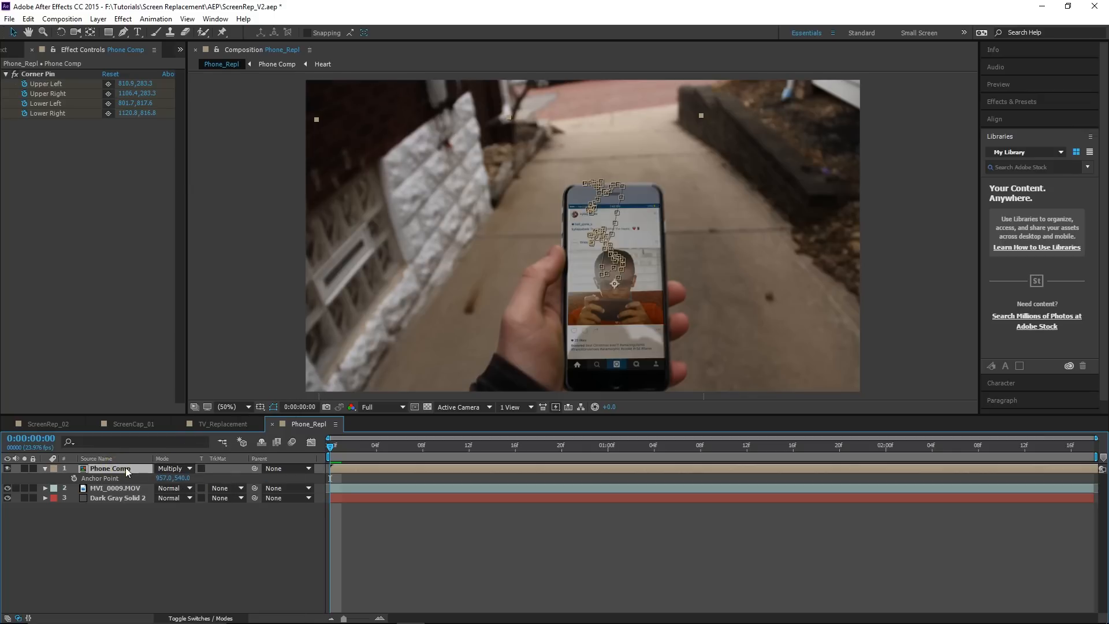
Step: Duplicate the Phone Comp layer and set the top copy to Screen mode at 42% opacity
{"action": "key", "text": "ctrl+d"}
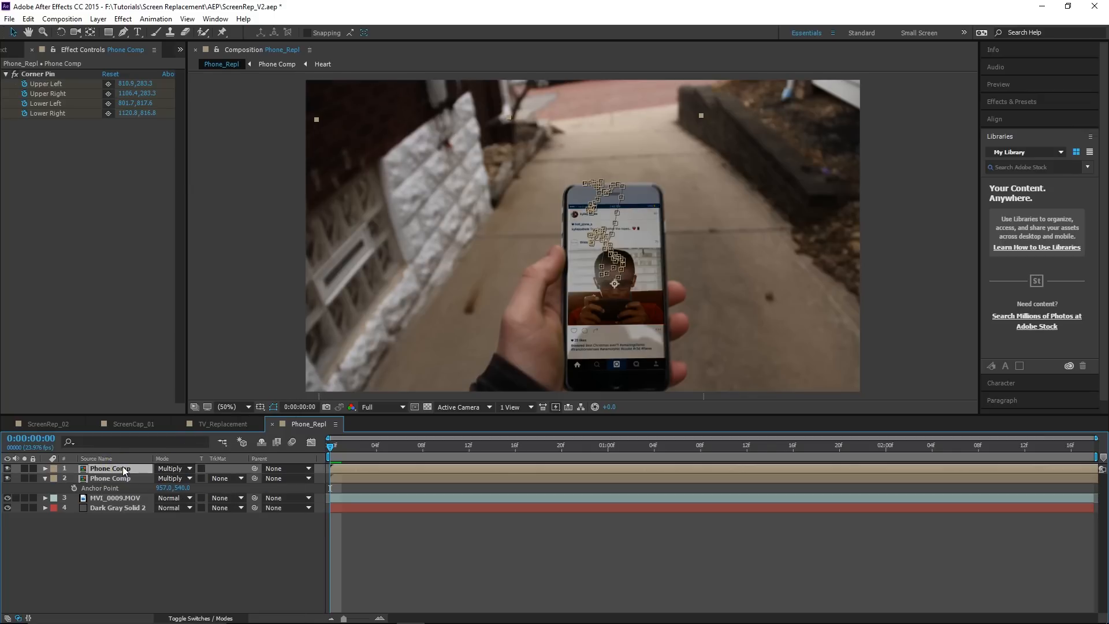
{"action": "left_click", "coordinate": [188, 469]}
{"action": "left_click", "coordinate": [231, 265]}
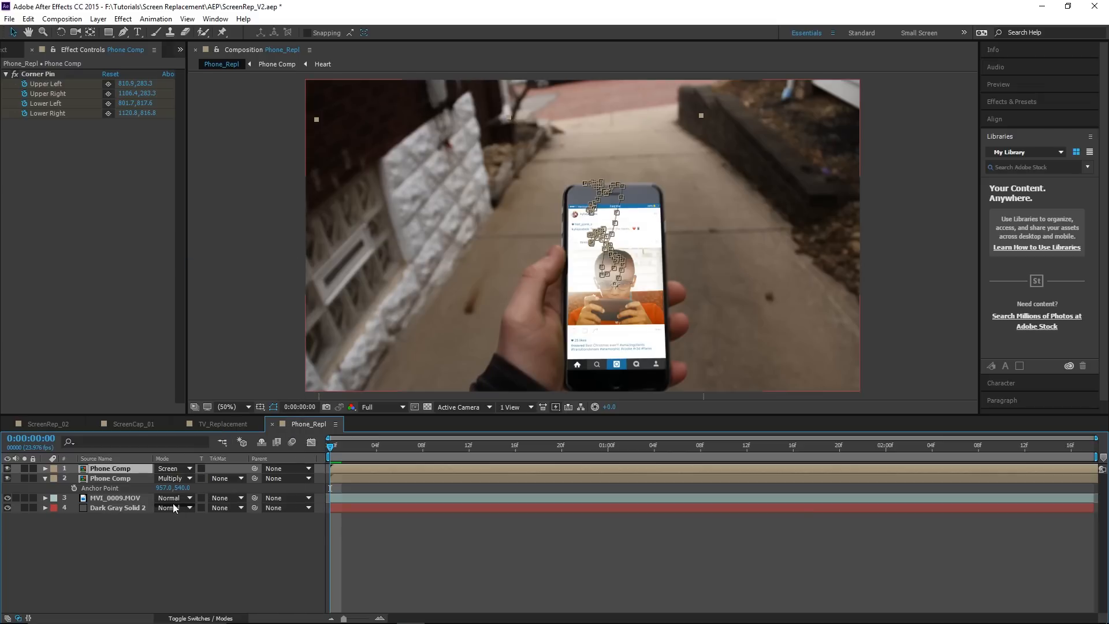
{"action": "key", "text": "t"}
{"action": "left_click", "coordinate": [163, 478]}
{"action": "left_click_drag", "start_coordinate": [164, 477], "coordinate": [132, 483]}
Step: Set the opacity of the Multiply Phone Comp layer to 80%
{"action": "left_click", "coordinate": [123, 491]}
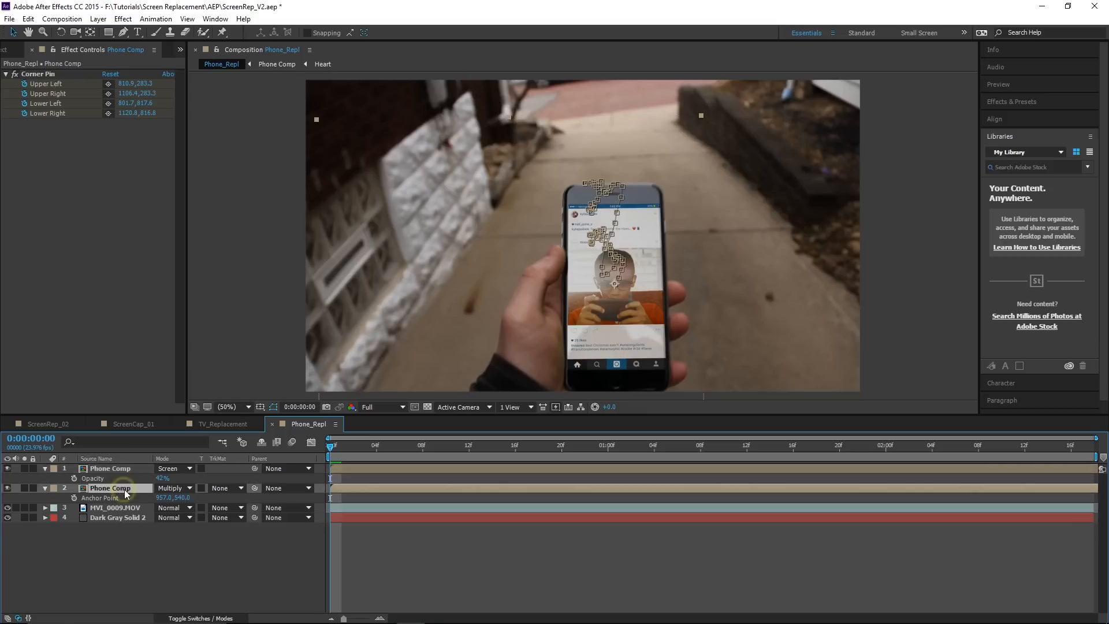
{"action": "key", "text": "t"}
{"action": "left_click", "coordinate": [163, 497]}
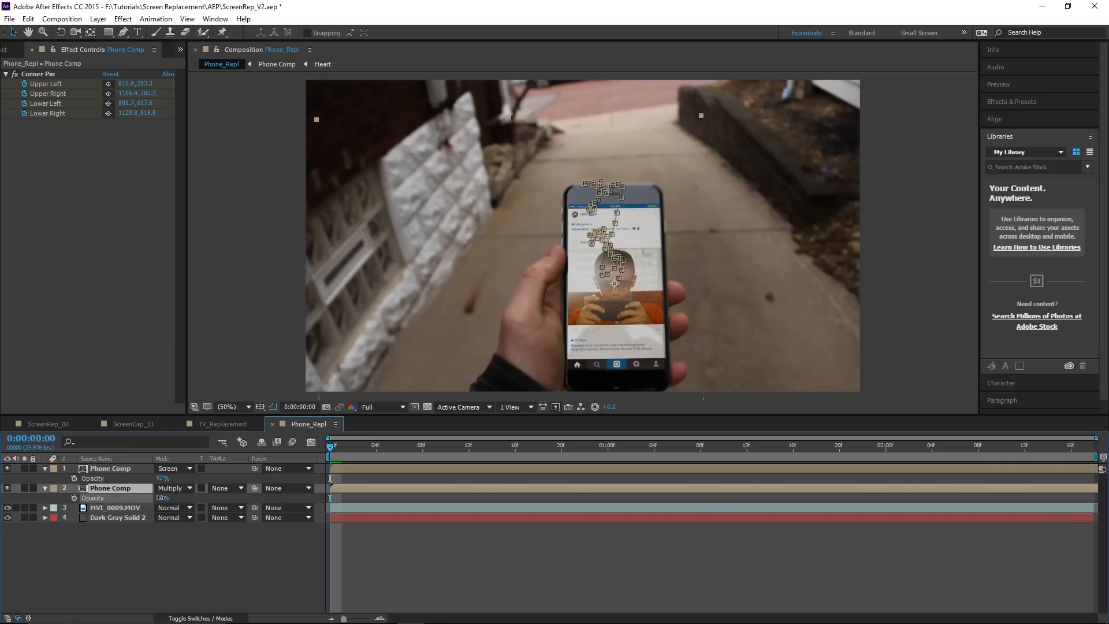
{"action": "type", "text": "75"}
{"action": "key", "text": "Return"}
{"action": "left_click_drag", "start_coordinate": [153, 498], "coordinate": [152, 498]}
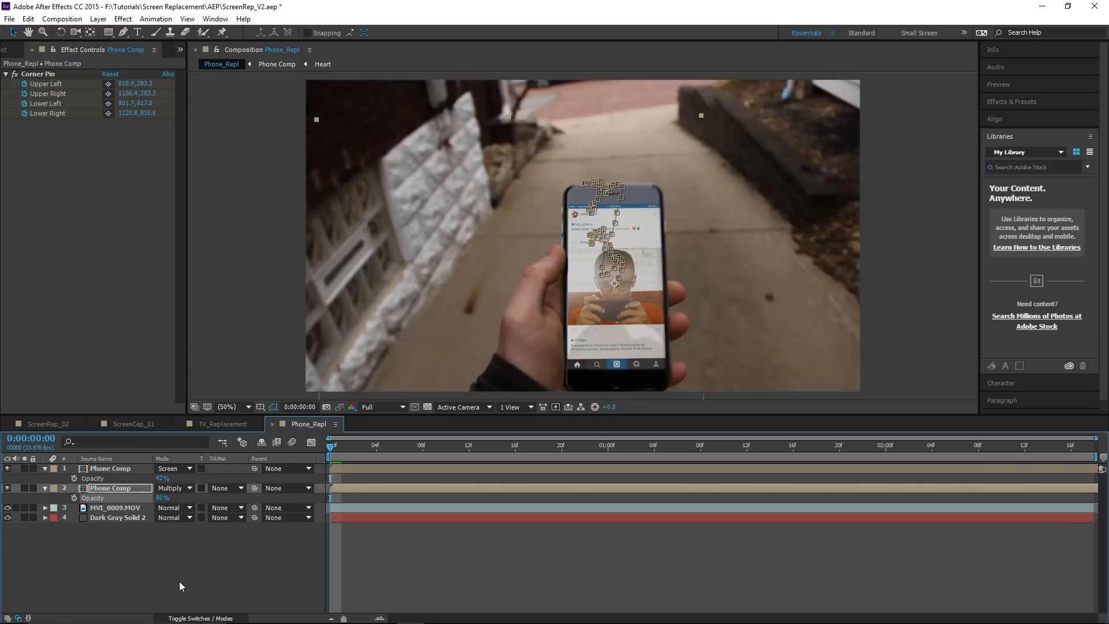
{"action": "left_click", "coordinate": [180, 580]}
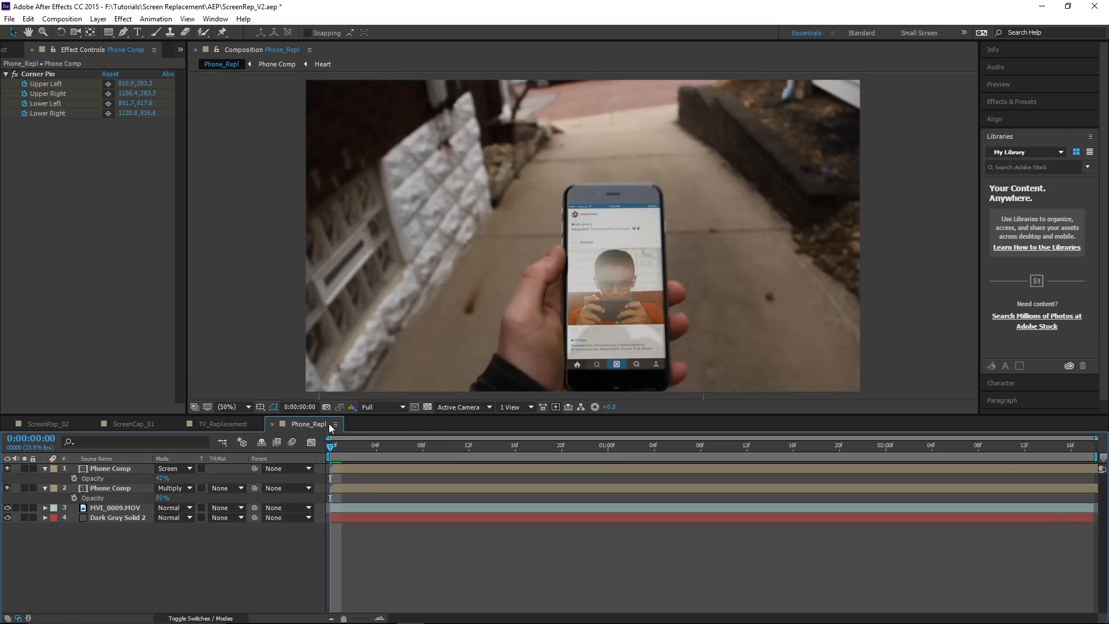
Step: Show the layer switches and enable motion blur on both Phone Comp layers
{"action": "left_click", "coordinate": [213, 618]}
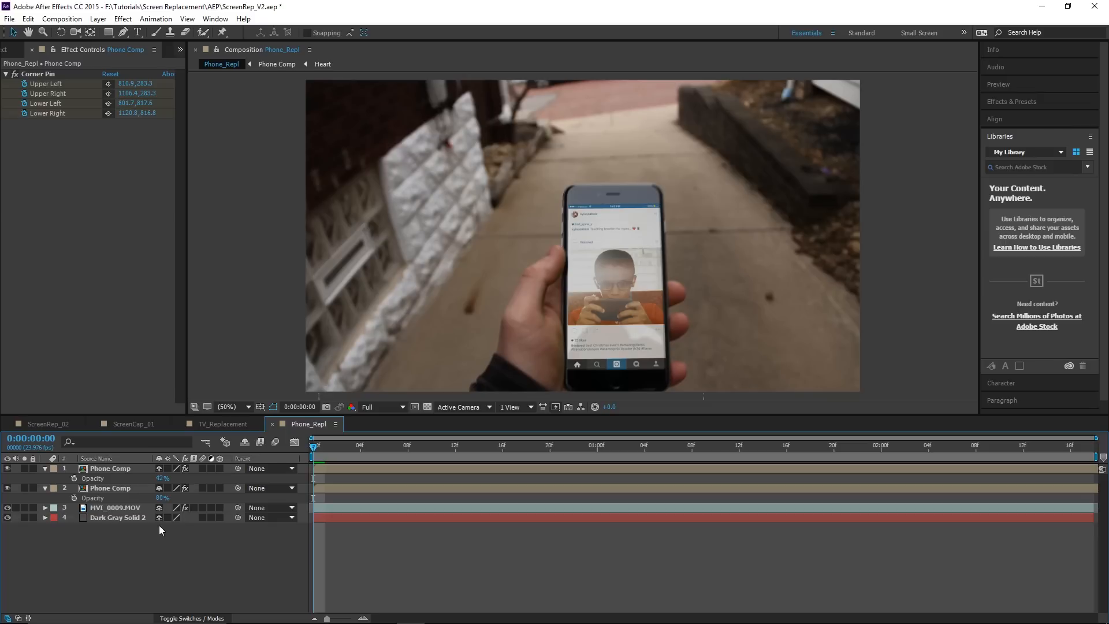
{"action": "left_click", "coordinate": [203, 489]}
{"action": "left_click", "coordinate": [202, 469]}
{"action": "left_click", "coordinate": [191, 565]}
Step: Apply the Phone_Repl composition's advanced motion blur settings with a 180° shutter angle and 32 samples per frame
{"action": "right_click", "coordinate": [307, 426]}
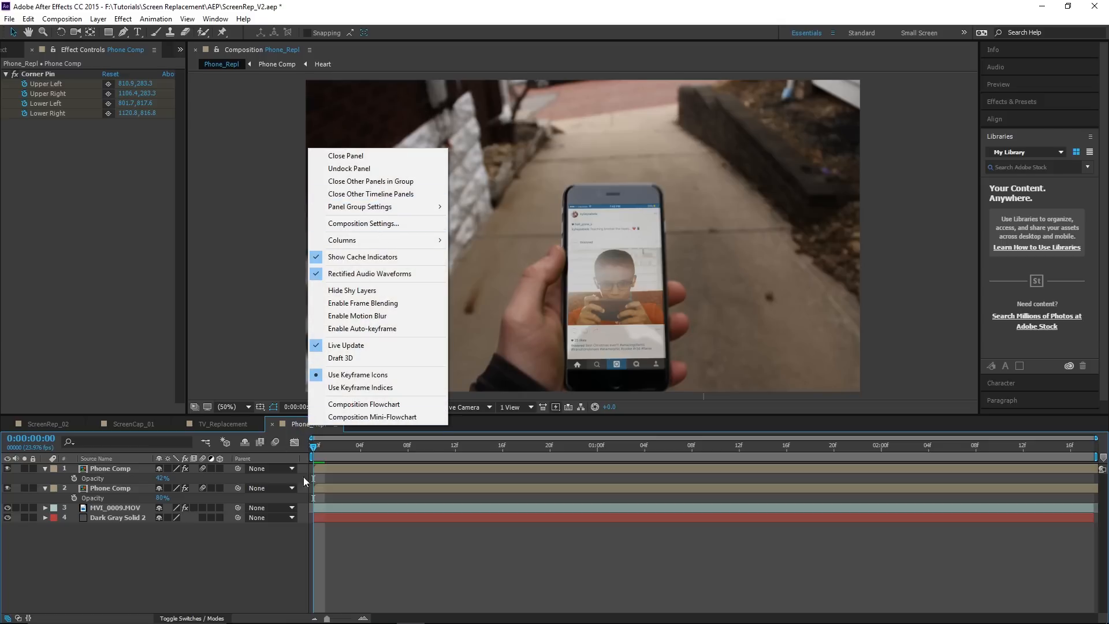
{"action": "left_click", "coordinate": [363, 223]}
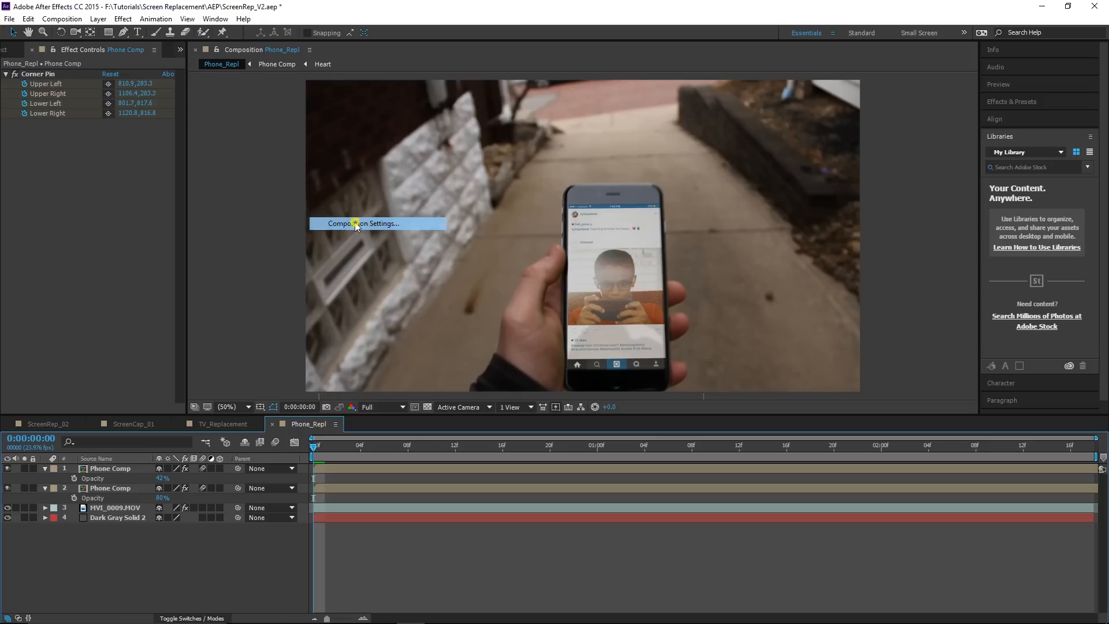
{"action": "left_click", "coordinate": [471, 214]}
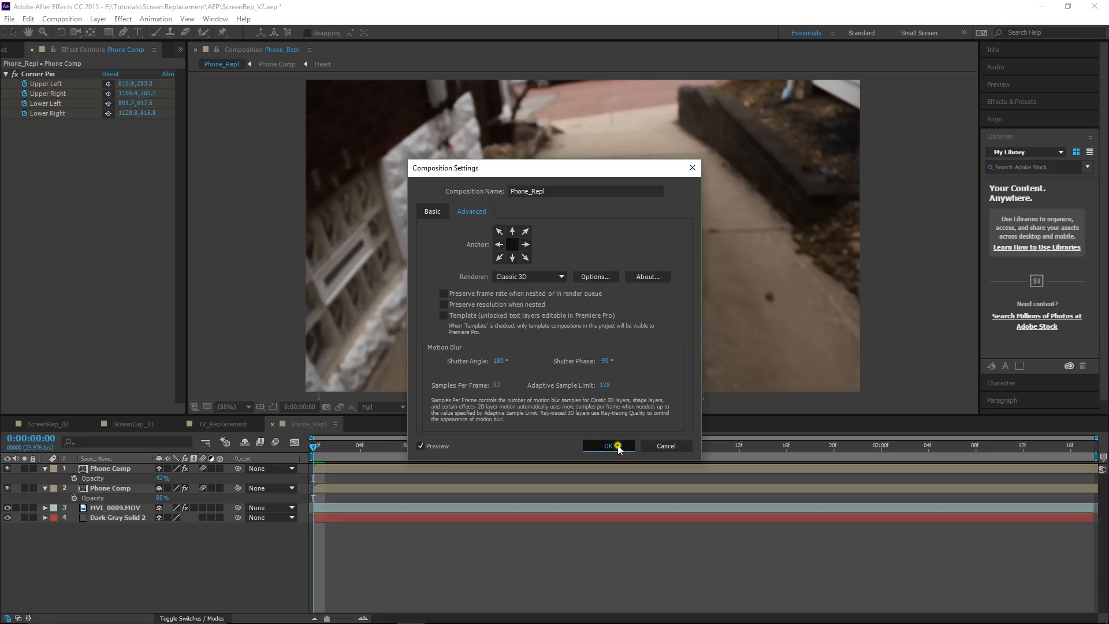
{"action": "left_click", "coordinate": [608, 445]}
{"action": "left_click", "coordinate": [245, 562]}
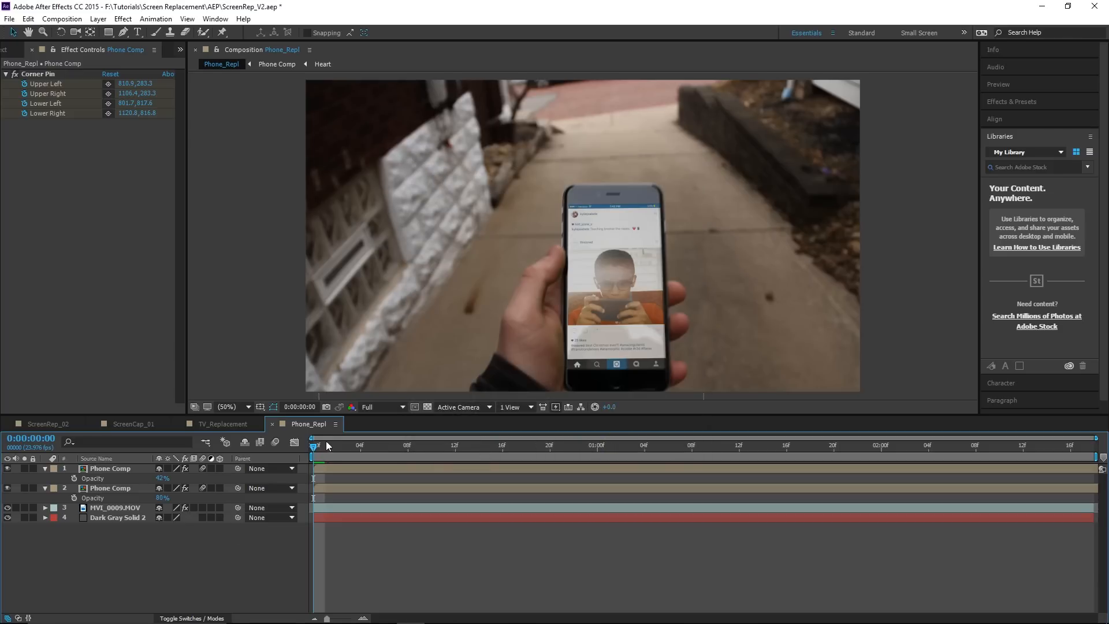
Step: Enable motion blur for the whole Phone_Repl composition and check the effect at the first frames
{"action": "mouse_move", "coordinate": [315, 444]}
{"action": "left_mouse_down"}
{"action": "mouse_move", "coordinate": [326, 445]}
{"action": "mouse_move", "coordinate": [310, 449]}
{"action": "left_mouse_up"}
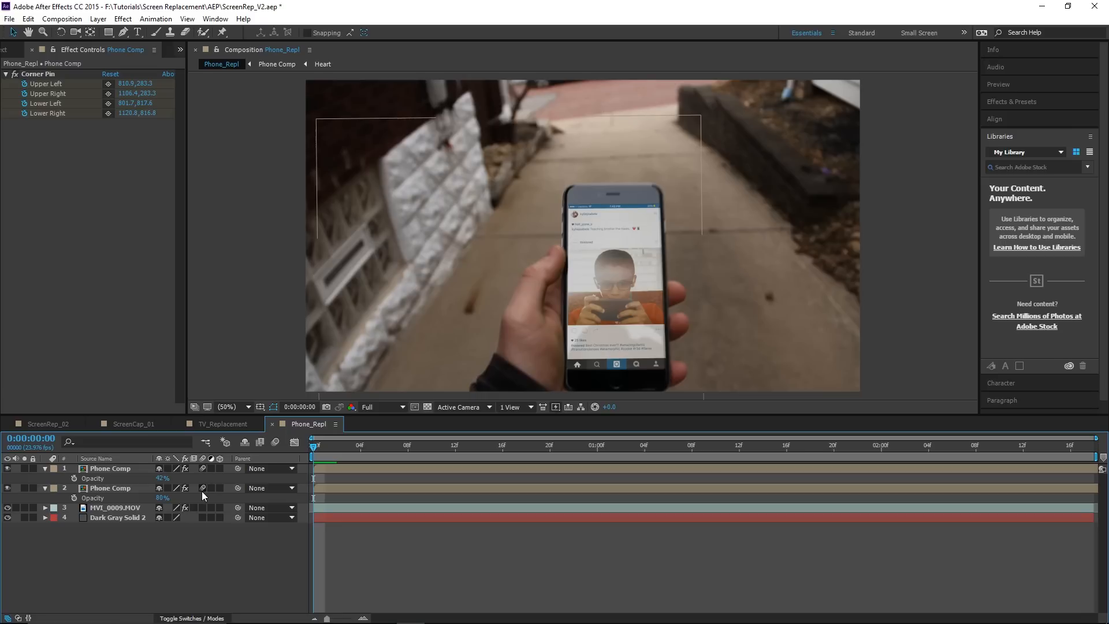
{"action": "left_click", "coordinate": [275, 442]}
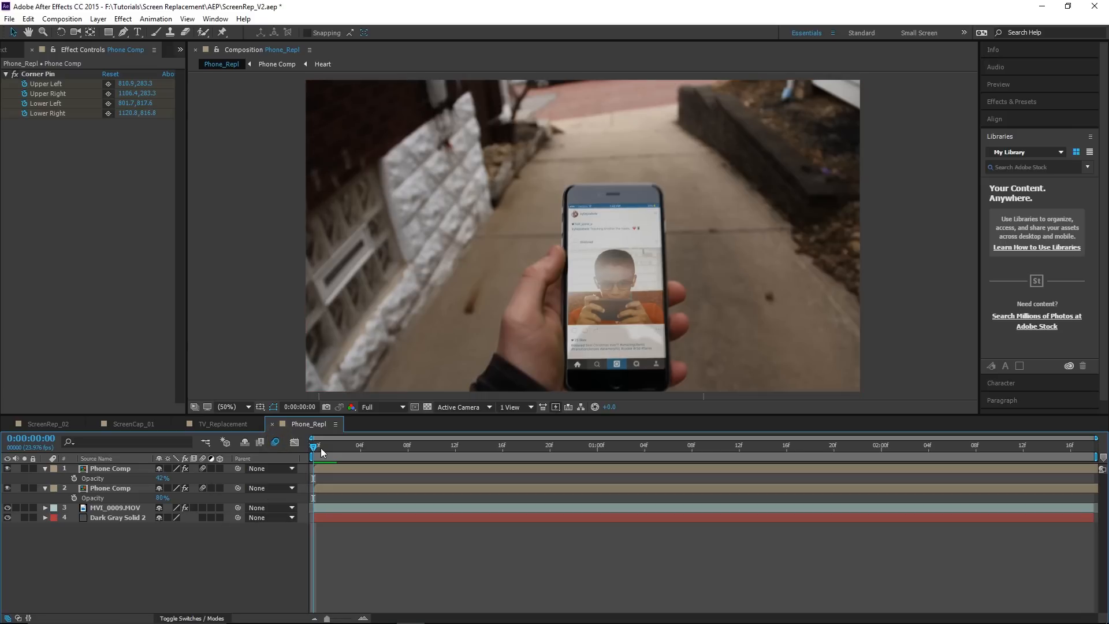
{"action": "left_click_drag", "start_coordinate": [317, 449], "coordinate": [276, 449]}
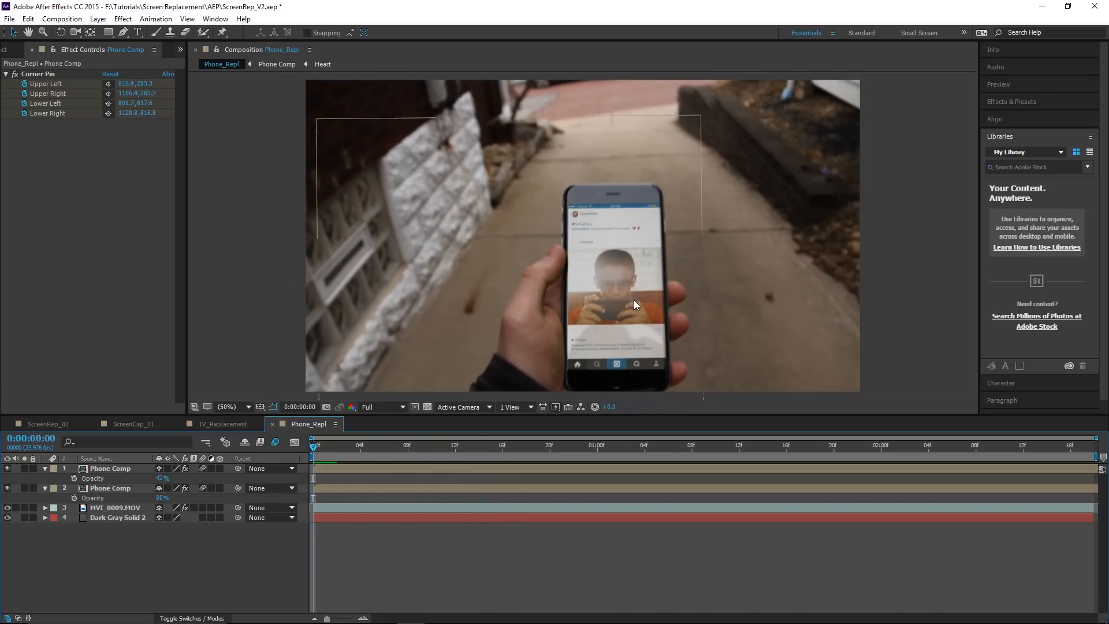
Step: Lower the opacity of both Phone Comp layers, setting the upper one to 13% and the lower one to 62%
{"action": "left_click", "coordinate": [109, 468]}
{"action": "left_click", "coordinate": [112, 488], "text": "ctrl"}
{"action": "left_click_drag", "start_coordinate": [159, 498], "coordinate": [142, 501]}
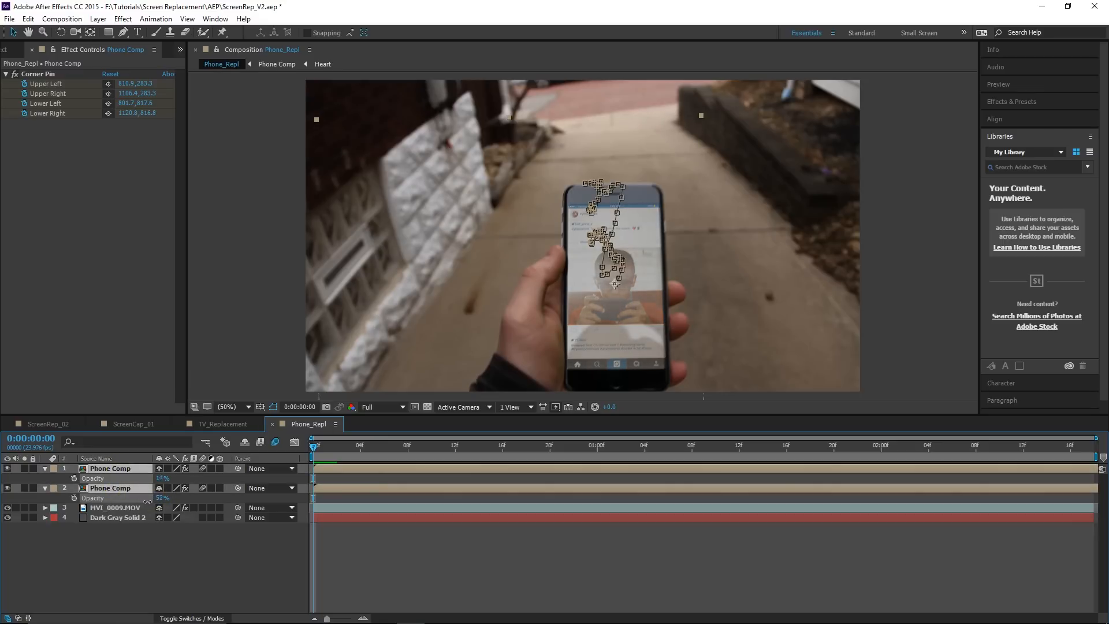
{"action": "left_click", "coordinate": [146, 549]}
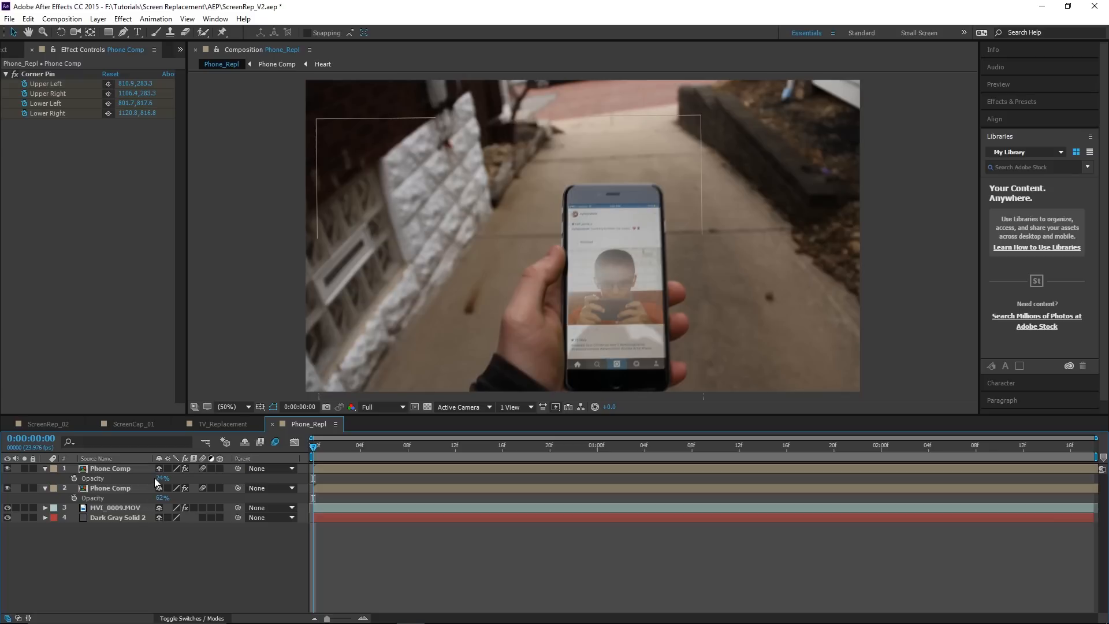
{"action": "left_click_drag", "start_coordinate": [158, 478], "coordinate": [140, 483]}
{"action": "left_click_drag", "start_coordinate": [398, 454], "coordinate": [312, 451]}
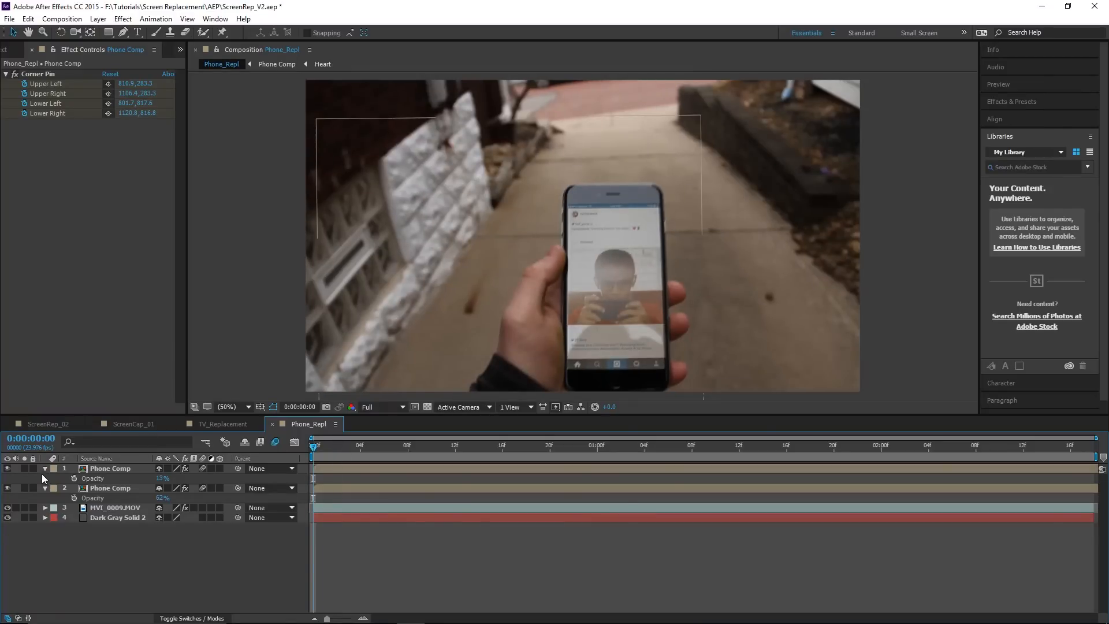
Step: Collapse the Phone Comp layers' properties and duplicate the MVI_0009.MOV layer, placing the copy above all other layers
{"action": "left_click", "coordinate": [45, 469]}
{"action": "left_click", "coordinate": [45, 478]}
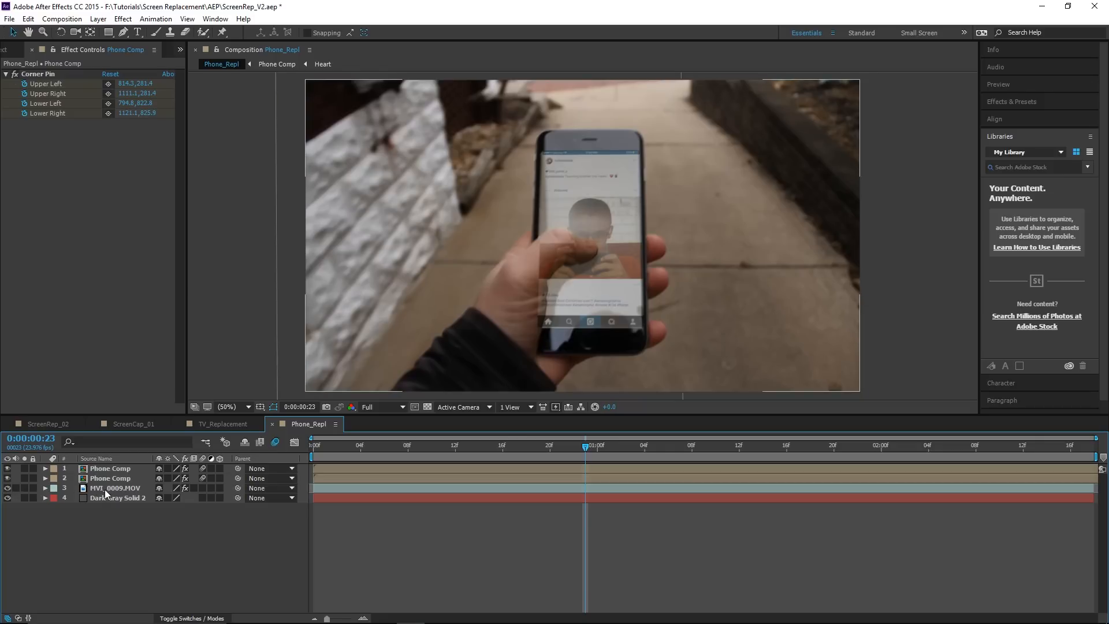
{"action": "left_click", "coordinate": [110, 488]}
{"action": "key", "text": "ctrl+d"}
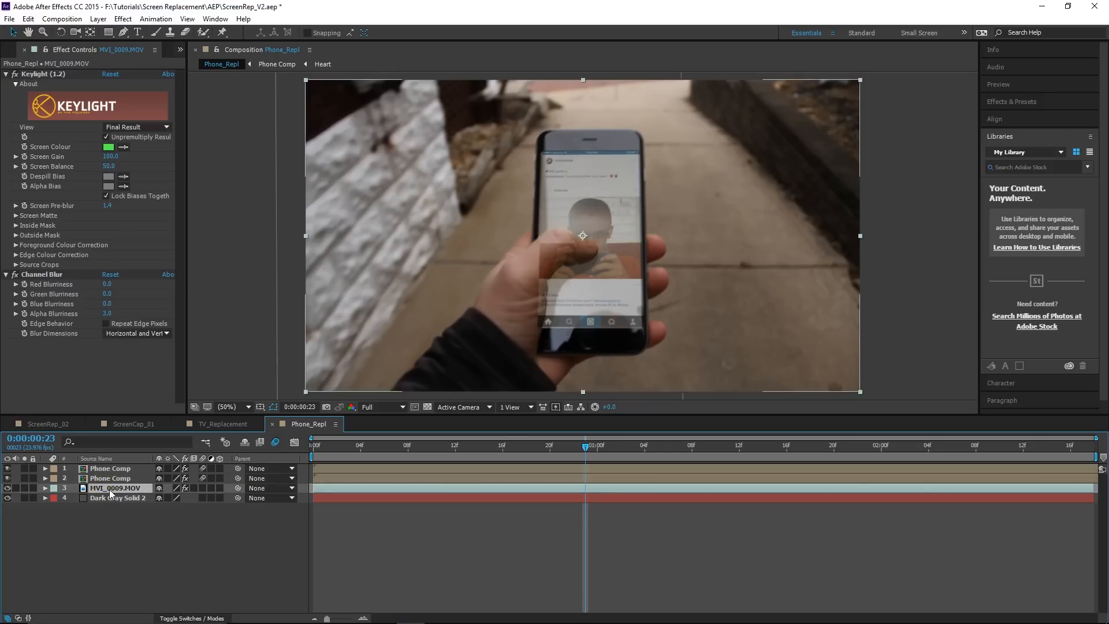
{"action": "left_click_drag", "start_coordinate": [111, 490], "coordinate": [110, 469]}
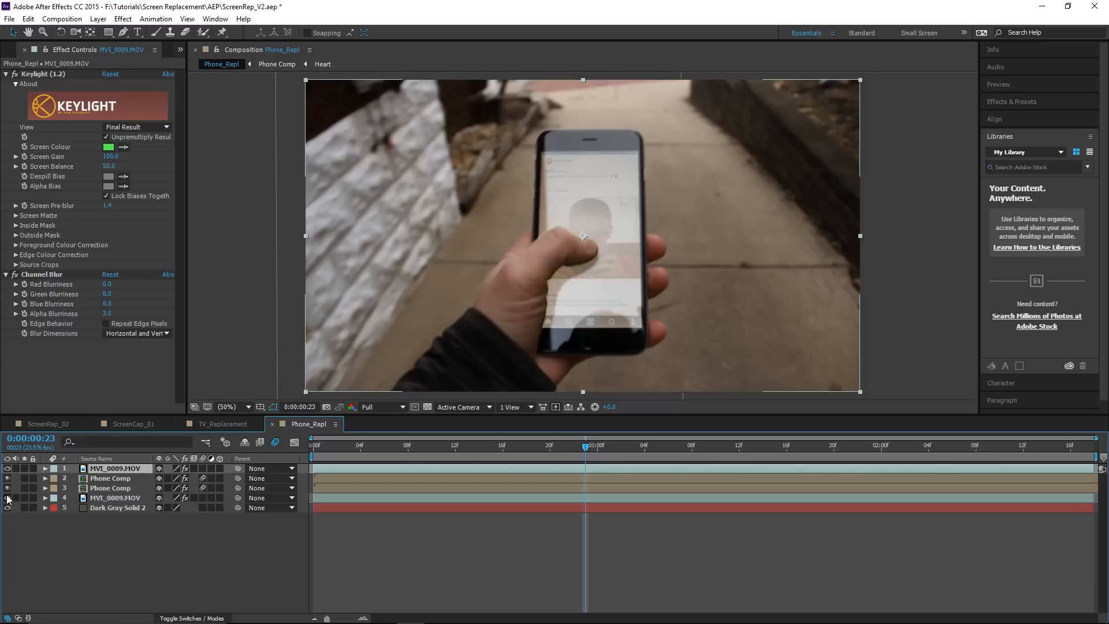
Step: Solo the topmost MVI_0009.MOV layer and set its Keylight view to Screen Matte
{"action": "left_click", "coordinate": [24, 469]}
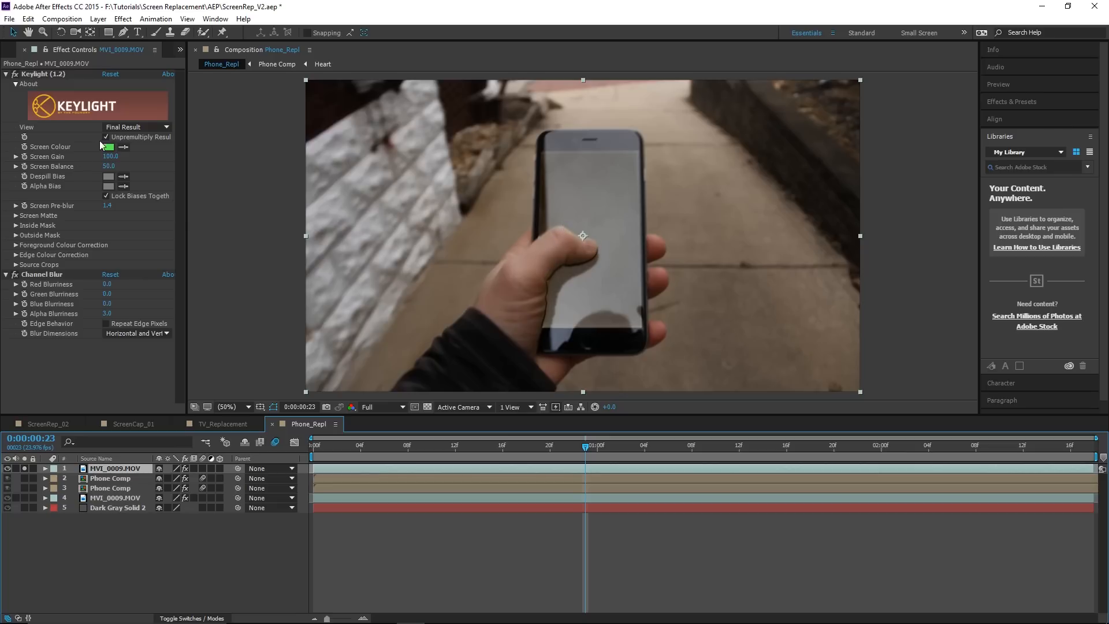
{"action": "left_click", "coordinate": [134, 127]}
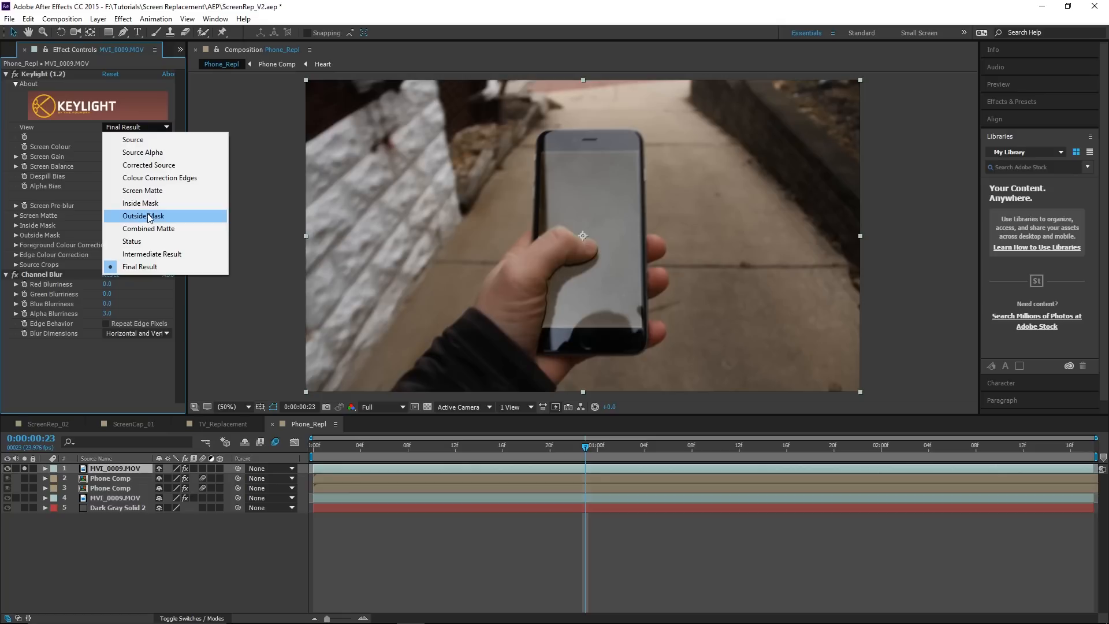
{"action": "left_click", "coordinate": [153, 191]}
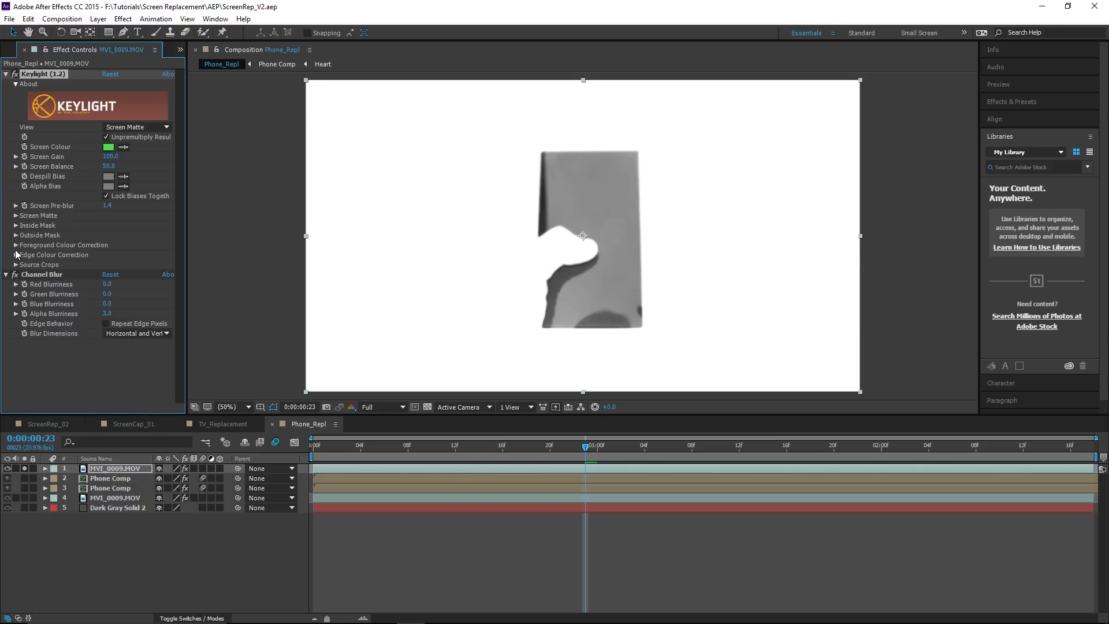
Step: Try adjusting Keylight's Clip White and Screen Gain on the topmost MVI_0009.MOV layer
{"action": "left_click", "coordinate": [15, 215]}
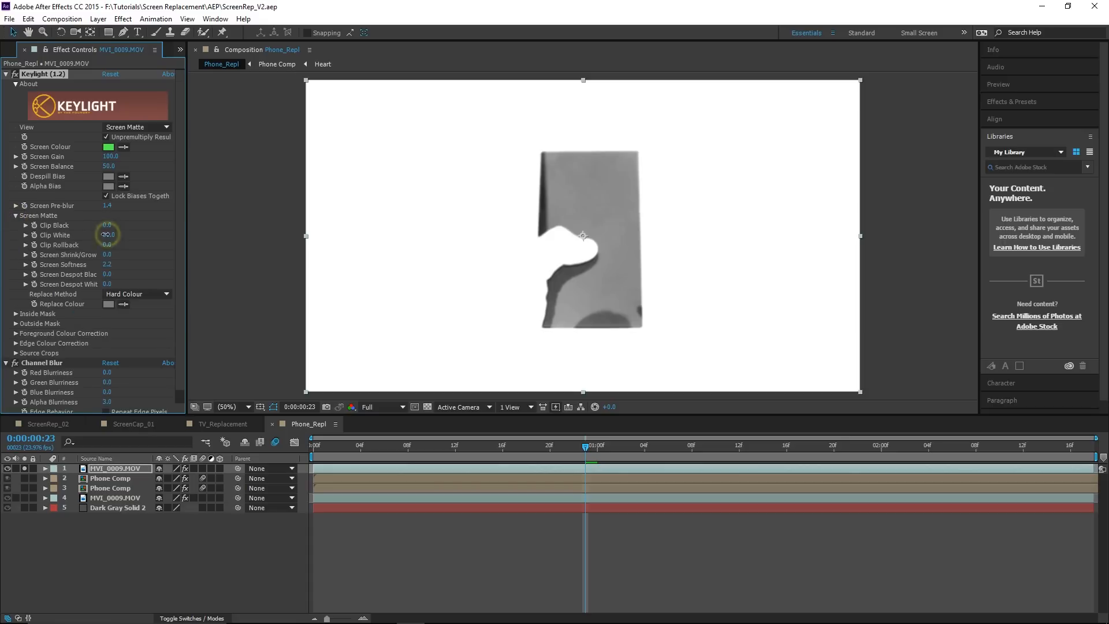
{"action": "left_click_drag", "start_coordinate": [107, 235], "coordinate": [136, 231]}
{"action": "left_click_drag", "start_coordinate": [109, 156], "coordinate": [120, 158]}
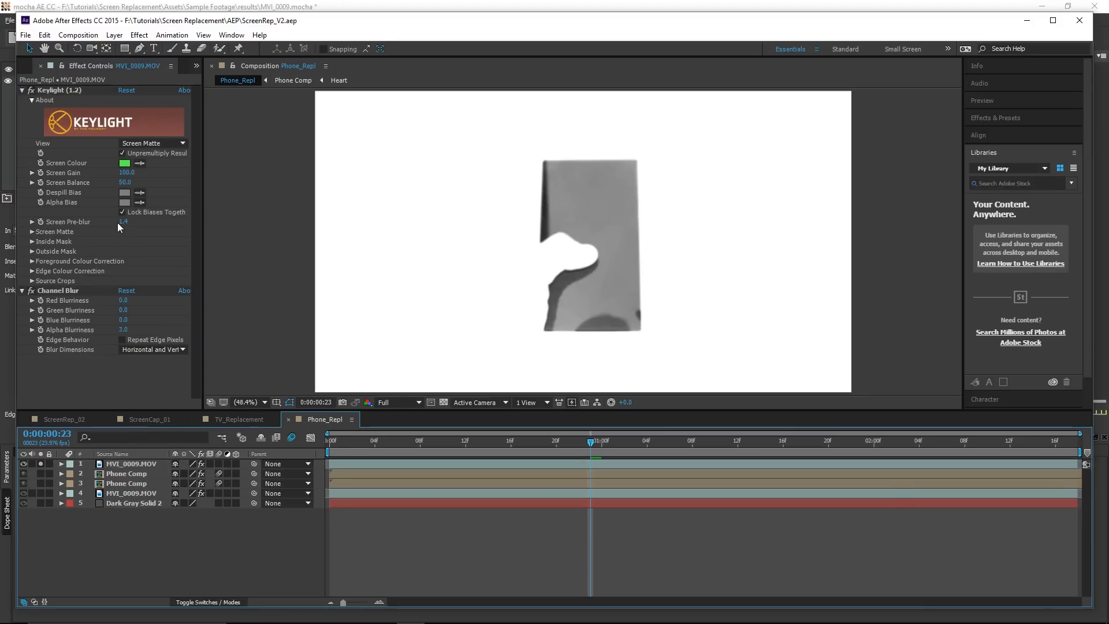
Step: Set Keylight's Screen Colour on the top MVI_0009.MOV layer to A7F8A3 and try a Clip Black of 10
{"action": "left_click", "coordinate": [123, 164]}
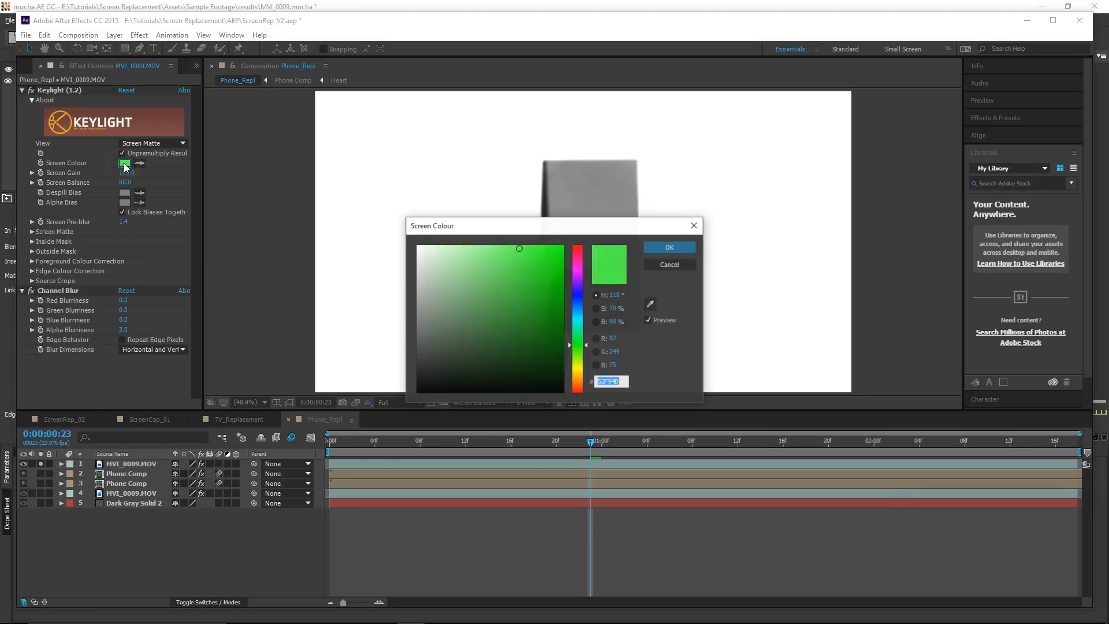
{"action": "left_click", "coordinate": [474, 251]}
{"action": "mouse_move", "coordinate": [483, 226]}
{"action": "left_mouse_down"}
{"action": "mouse_move", "coordinate": [624, 318]}
{"action": "mouse_move", "coordinate": [742, 364]}
{"action": "mouse_move", "coordinate": [706, 375]}
{"action": "left_mouse_up"}
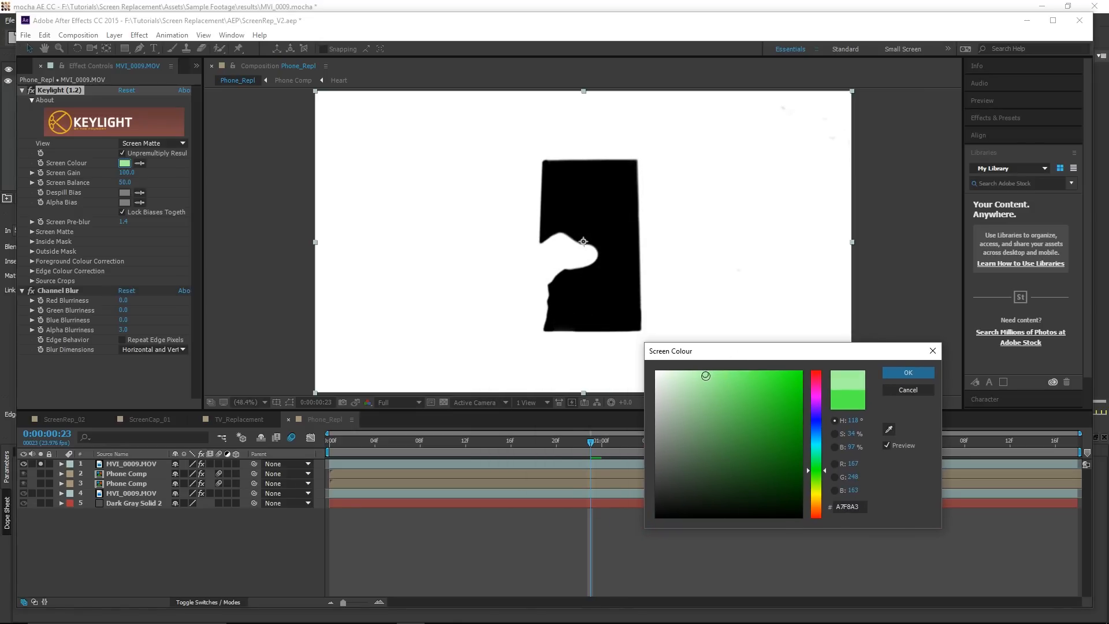
{"action": "left_click", "coordinate": [908, 373]}
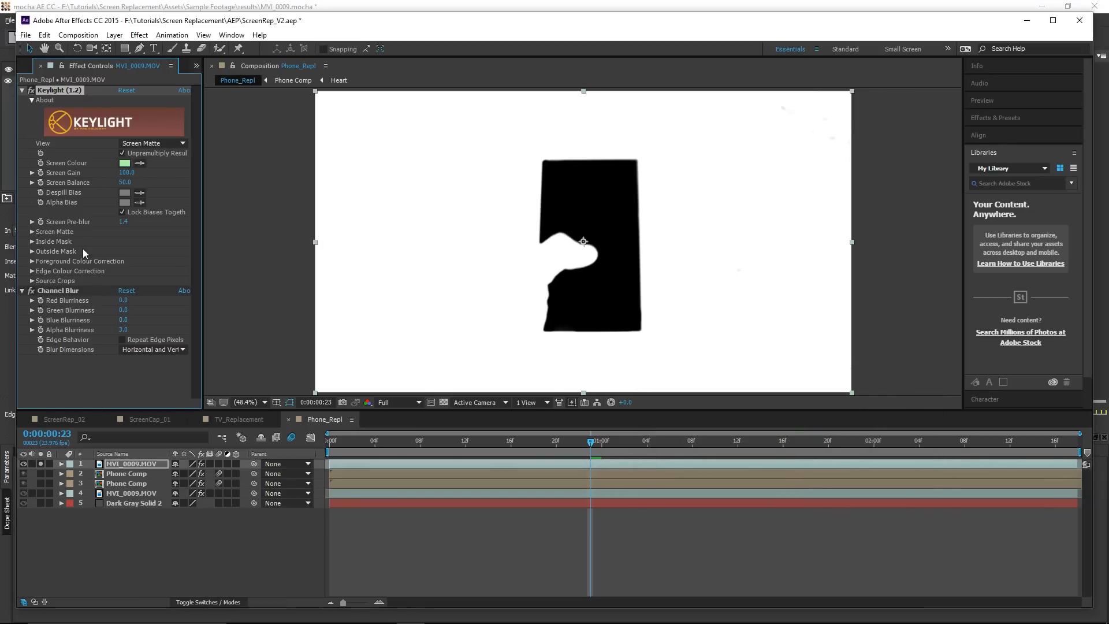
{"action": "left_click", "coordinate": [32, 232]}
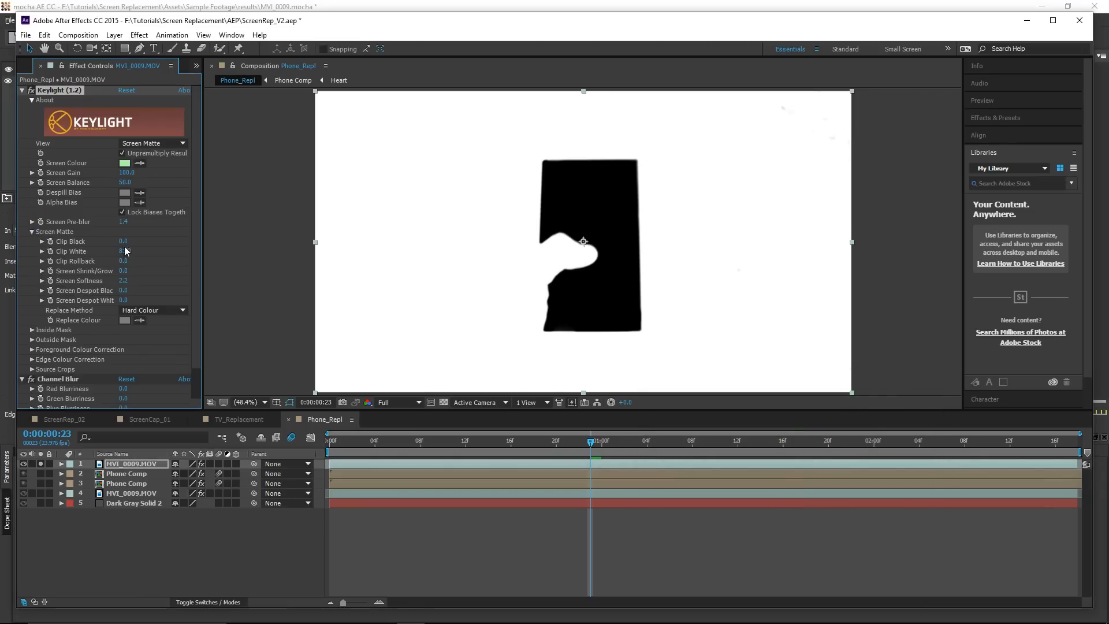
{"action": "left_click_drag", "start_coordinate": [120, 241], "coordinate": [128, 243]}
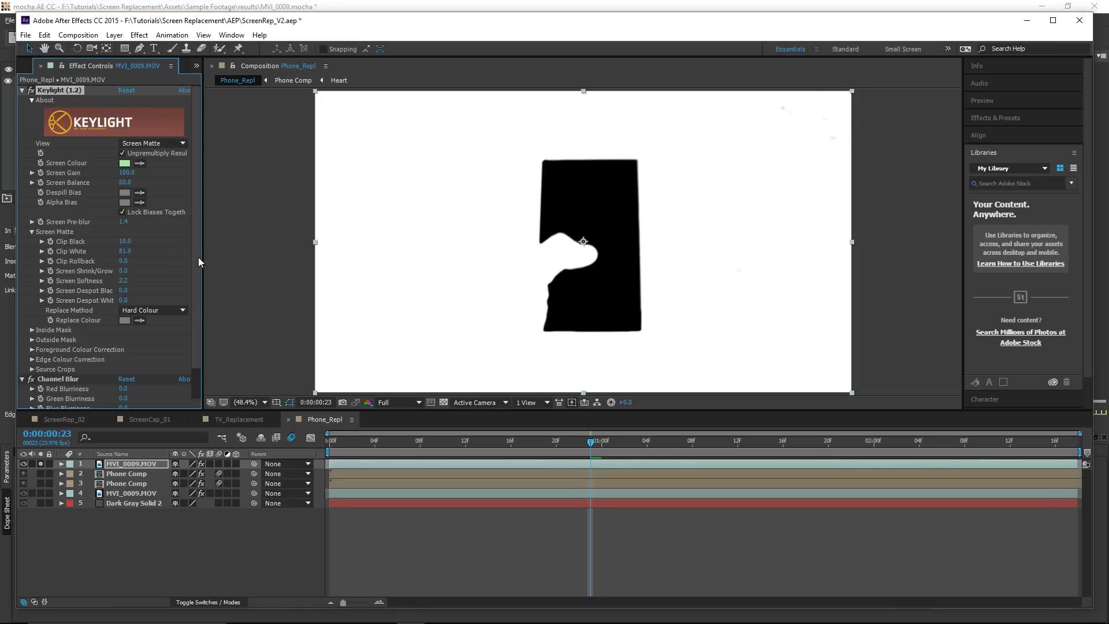
Step: Return the Keylight view to Final Result and refine the screen matte with Shrink/Grow 1.8 and Softness 2.4
{"action": "left_click", "coordinate": [150, 146]}
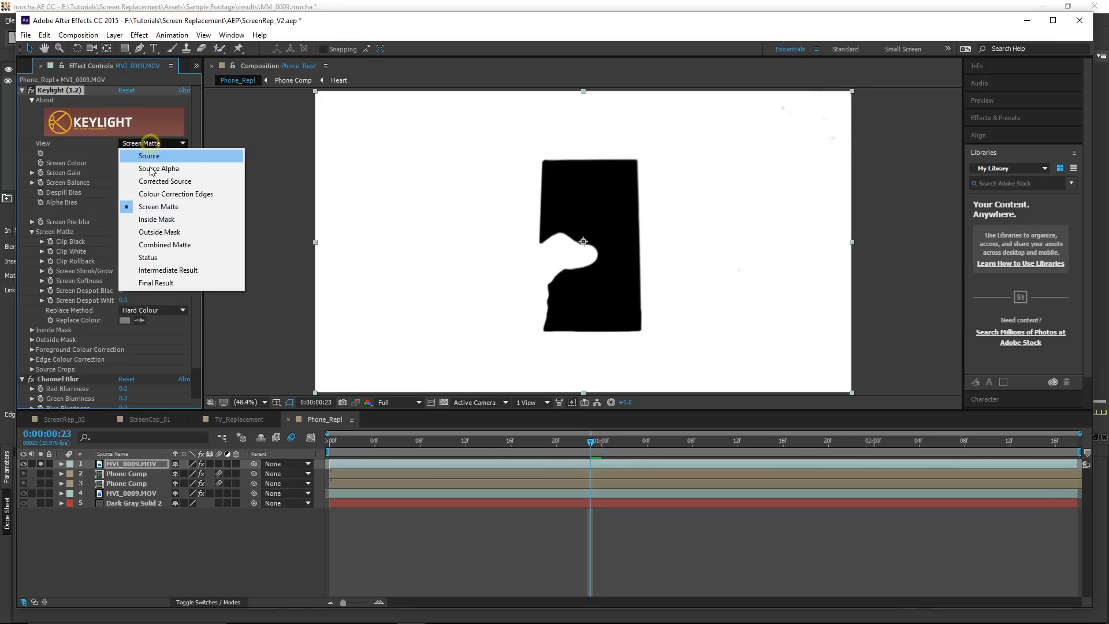
{"action": "left_click", "coordinate": [156, 285]}
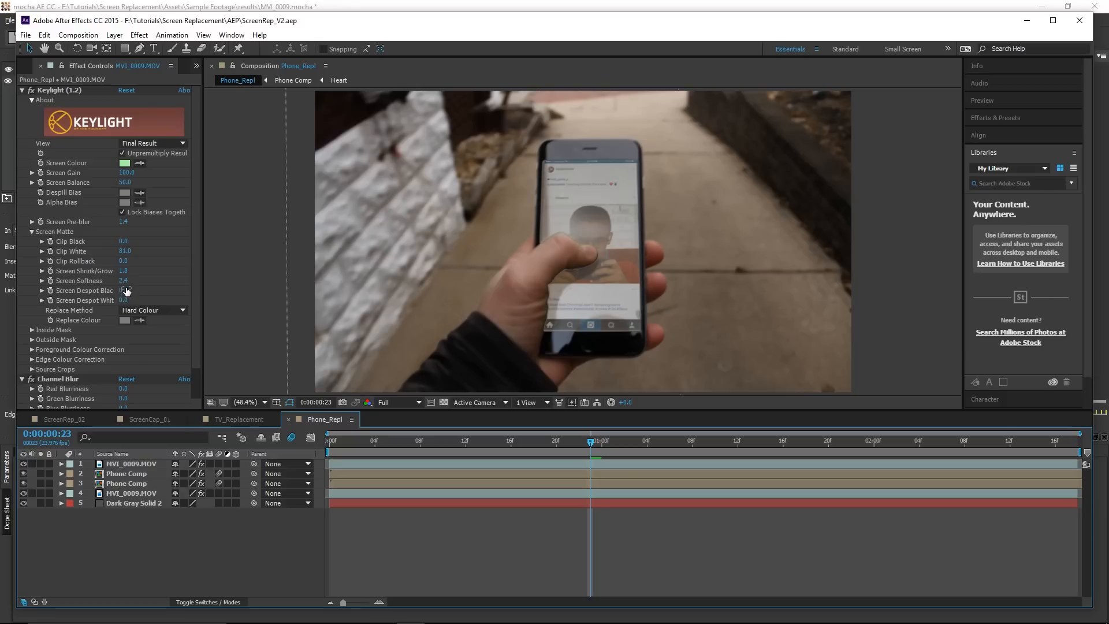
{"action": "left_click_drag", "start_coordinate": [126, 281], "coordinate": [123, 282]}
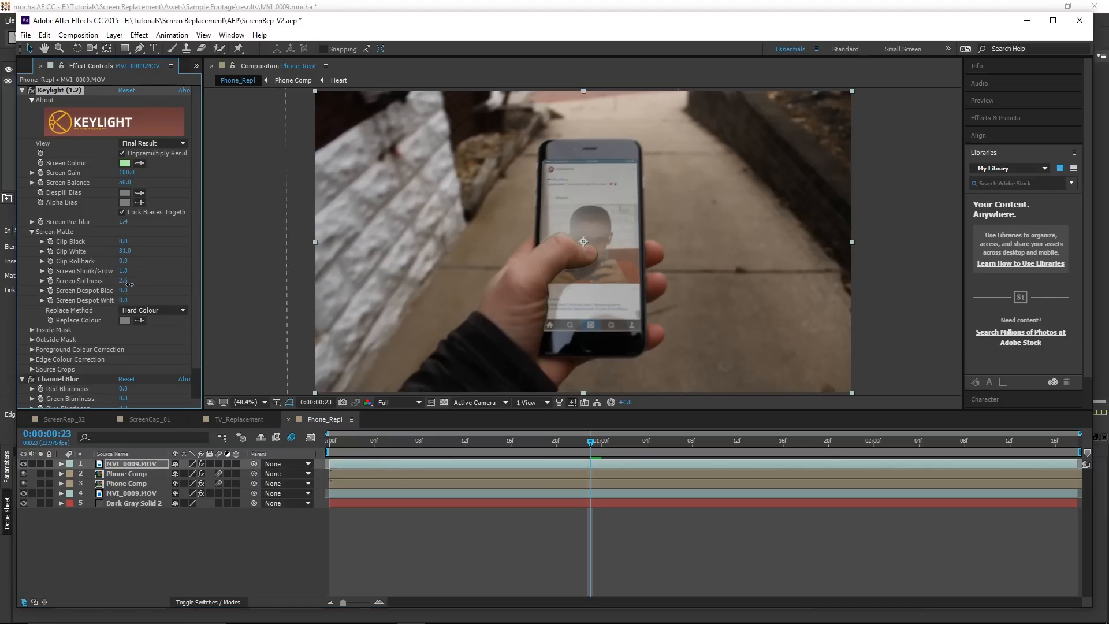
{"action": "left_click", "coordinate": [181, 545]}
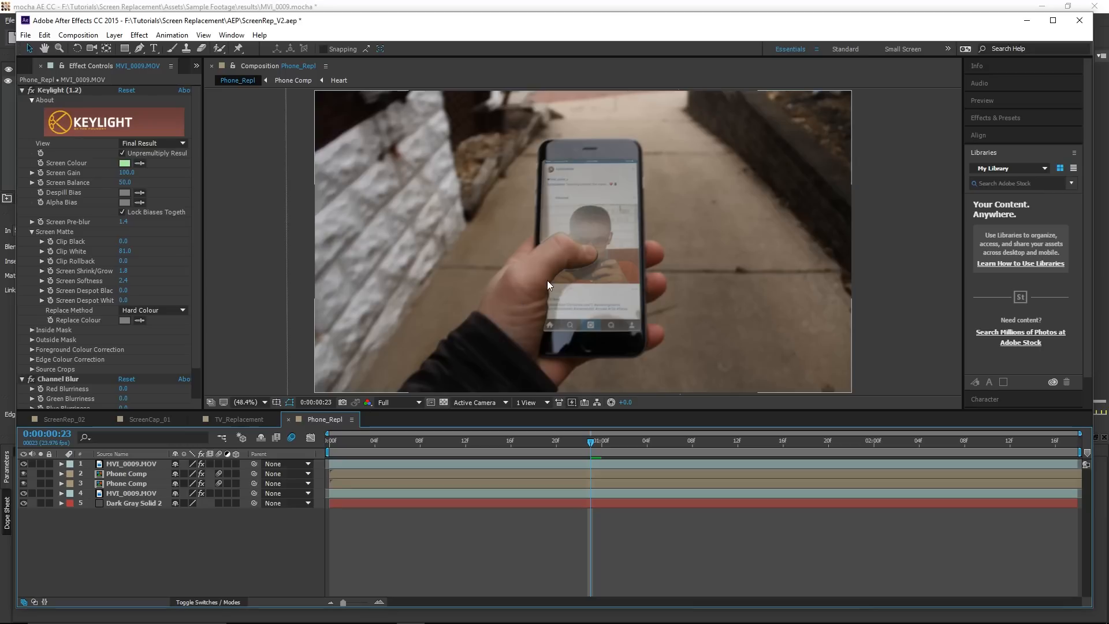
Step: Preview the composite from the first frame, and raise the two Phone Comp layers' opacities to 27% and 76%
{"action": "left_click_drag", "start_coordinate": [598, 441], "coordinate": [324, 452]}
{"action": "key", "text": "space"}
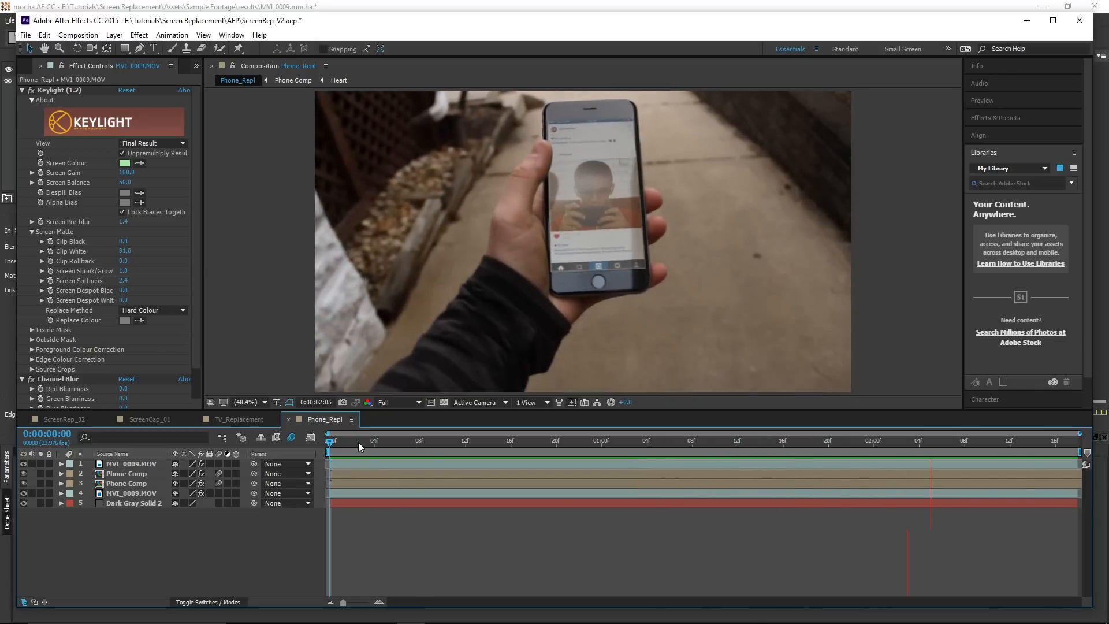
{"action": "key", "text": "t"}
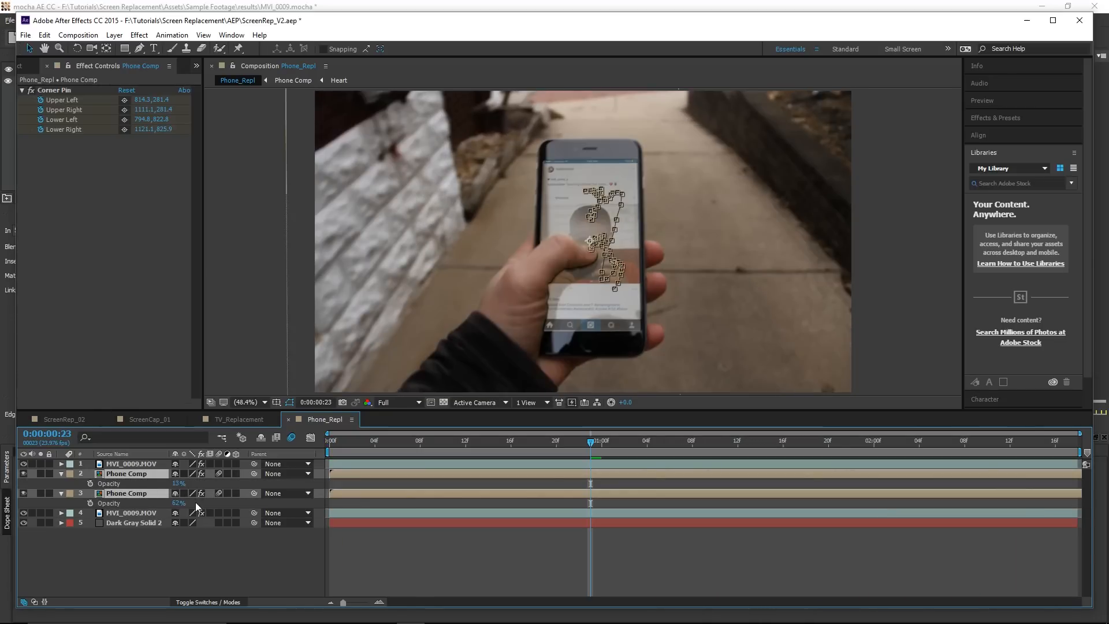
{"action": "left_click_drag", "start_coordinate": [177, 504], "coordinate": [191, 503]}
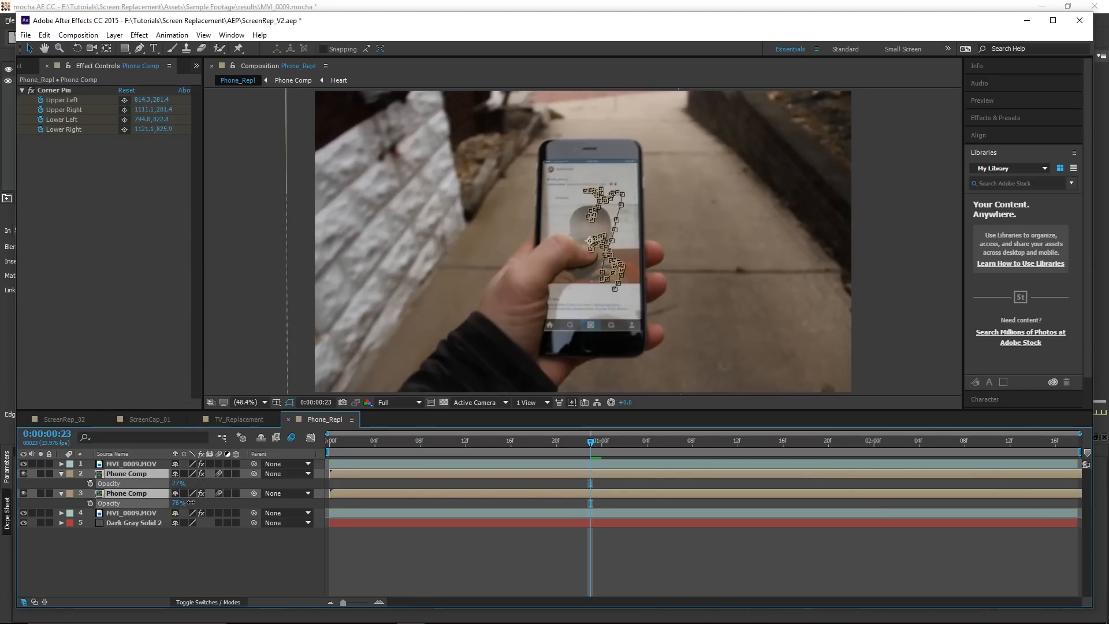